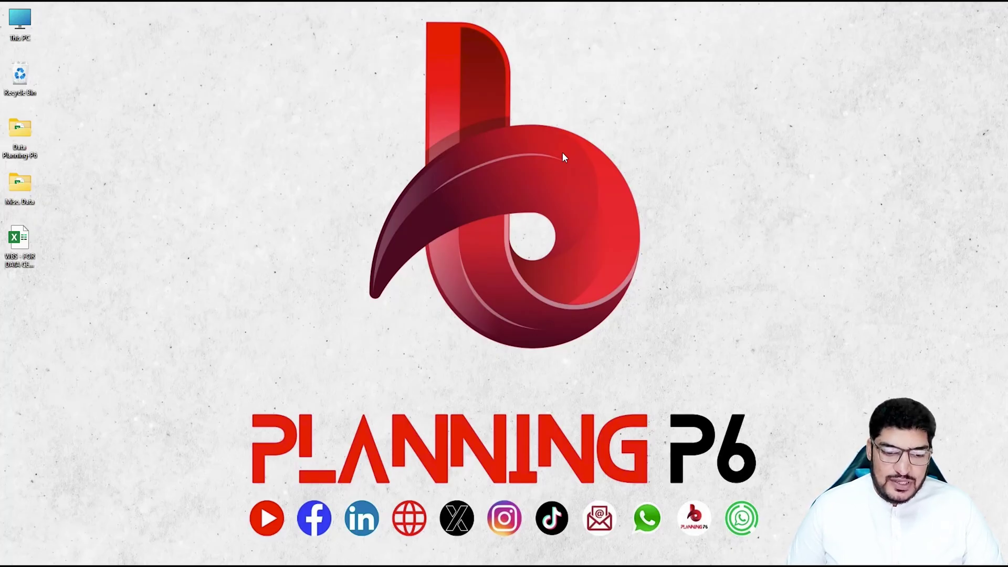
Switch to the data center WBS workbook in Excel and compare the unfilled WBS sheet with the completed WBS – FROM EXCEL (1) sheet.
click(618, 368)
click(569, 547)
click(418, 338)
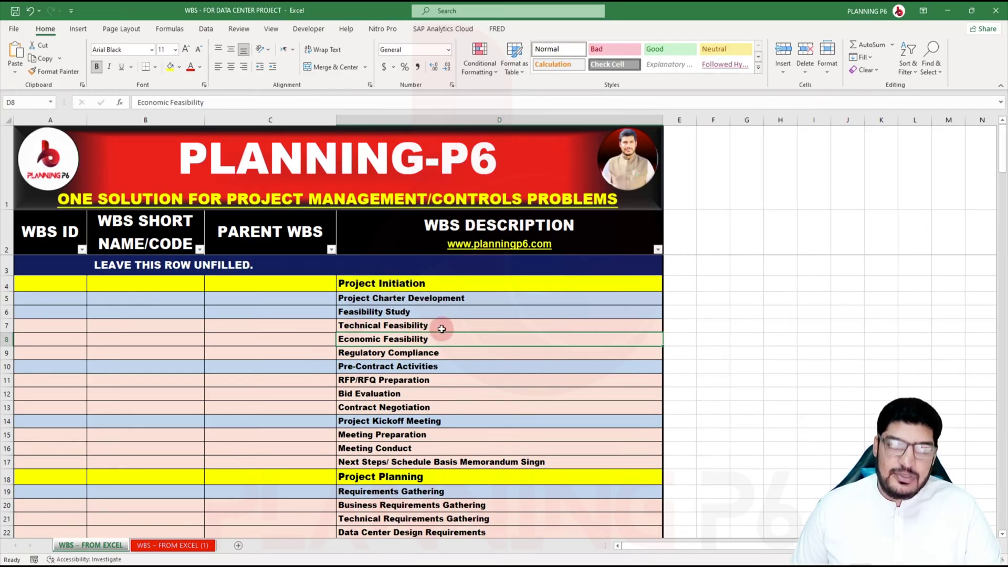
click(175, 546)
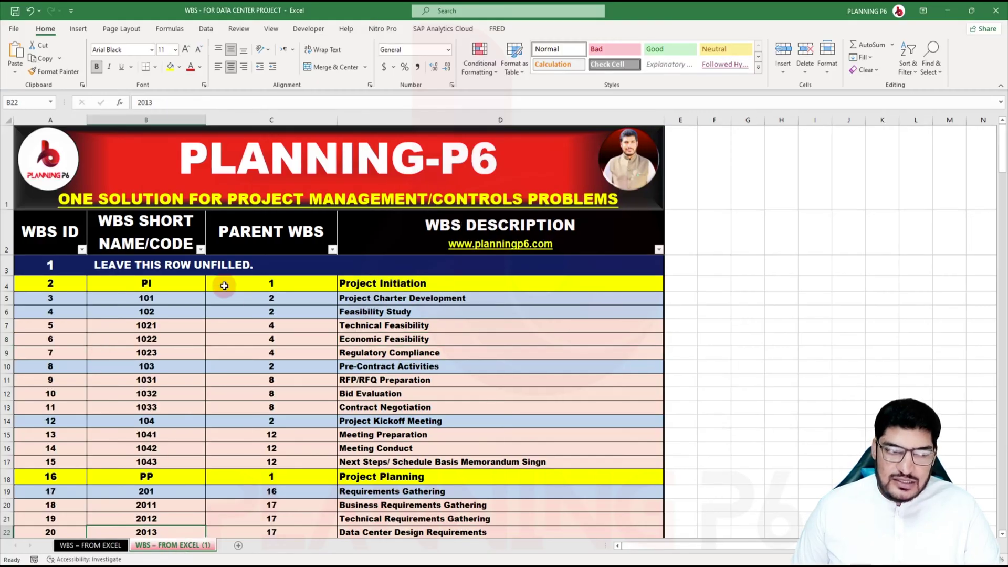
click(110, 546)
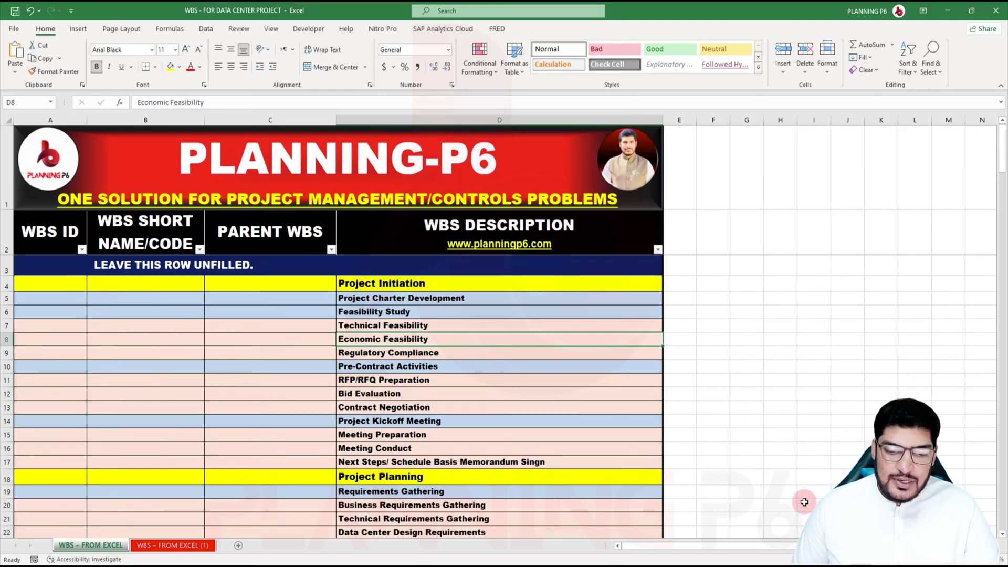
Switch to Primavera P6 to view the WBS import project in the projects list, and return to the Excel workbook.
click(689, 527)
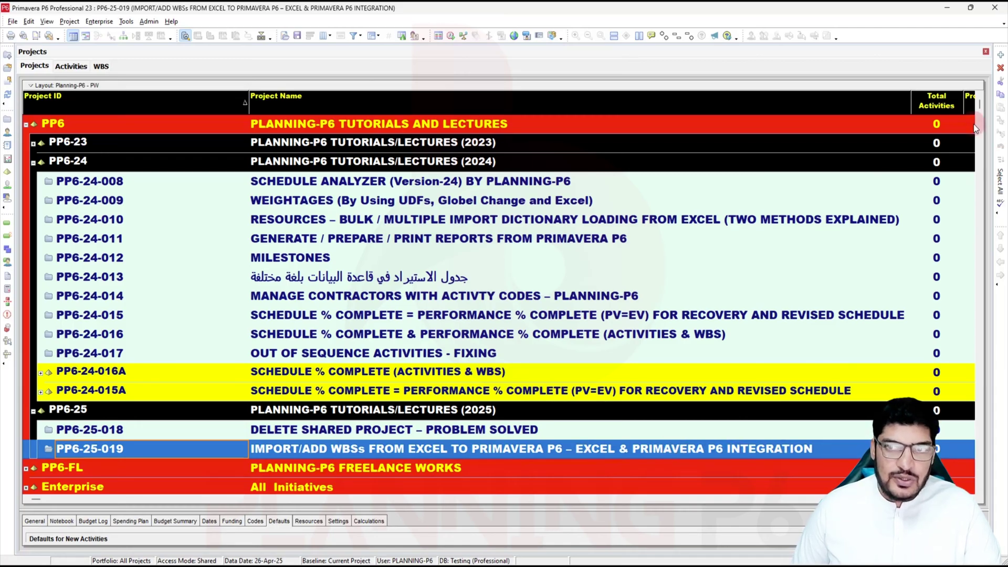
click(948, 9)
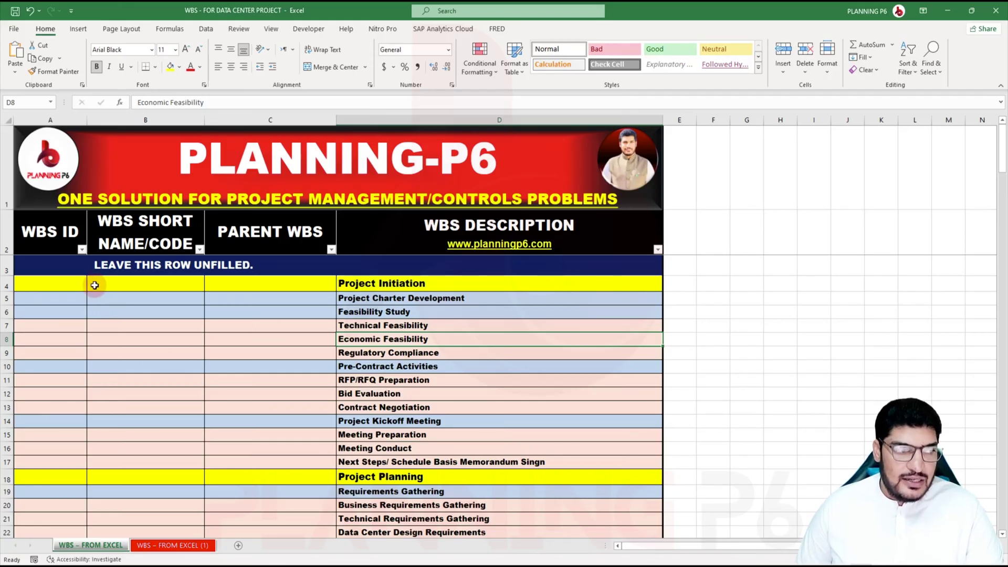
Number the WBS IDs 1 to 7 in cells A3 to A9 of the WBS – FROM EXCEL sheet.
click(60, 258)
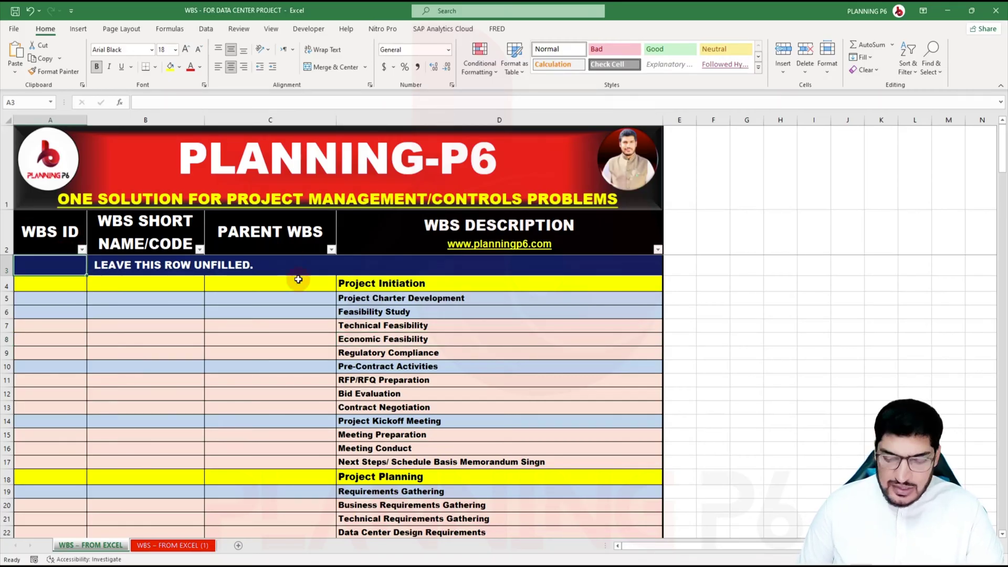
text(1)
key(Return)
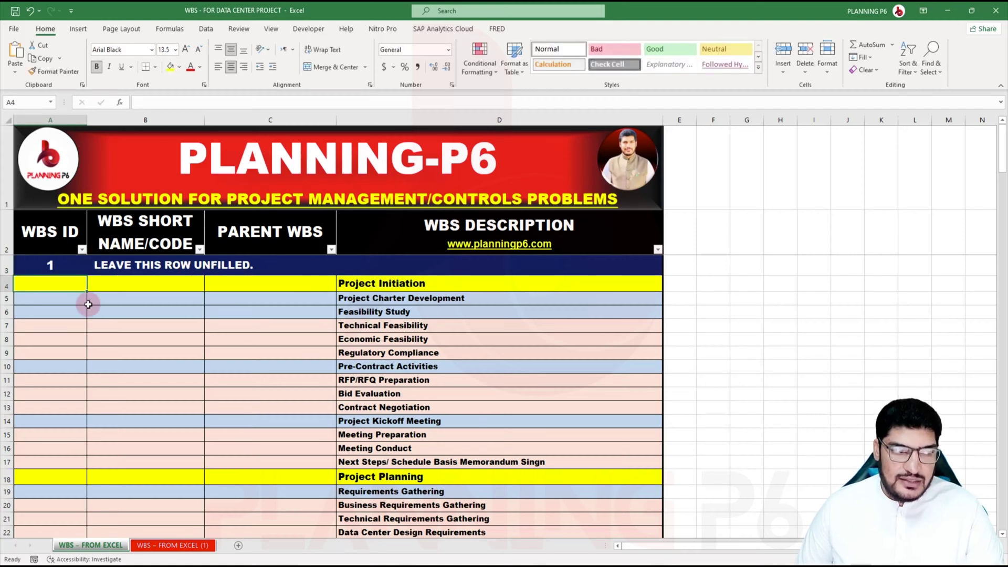
text(2)
key(Return)
text(3)
key(Return)
text(4)
key(Return)
text(5)
key(Return)
text(6)
key(Return)
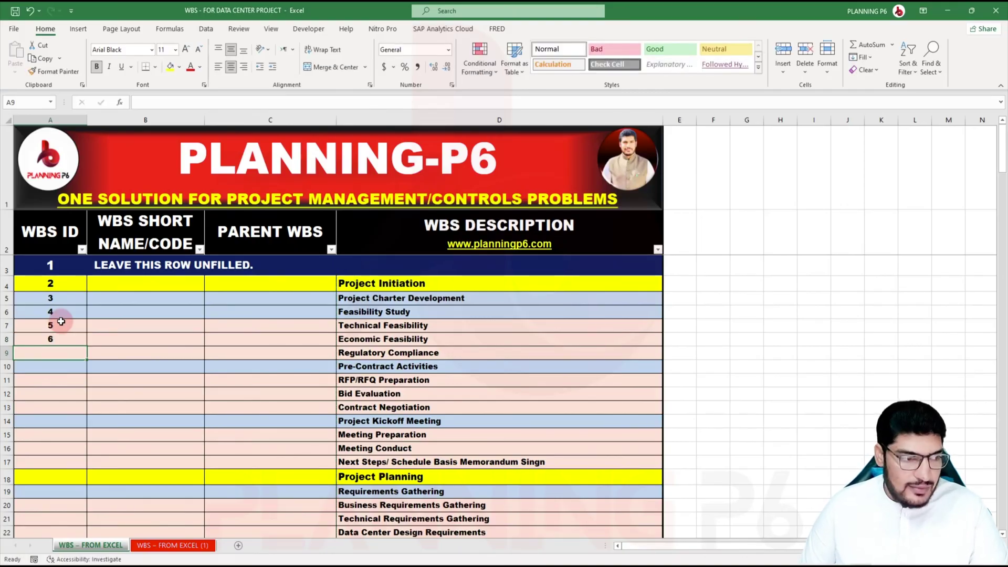
text(7)
key(Return)
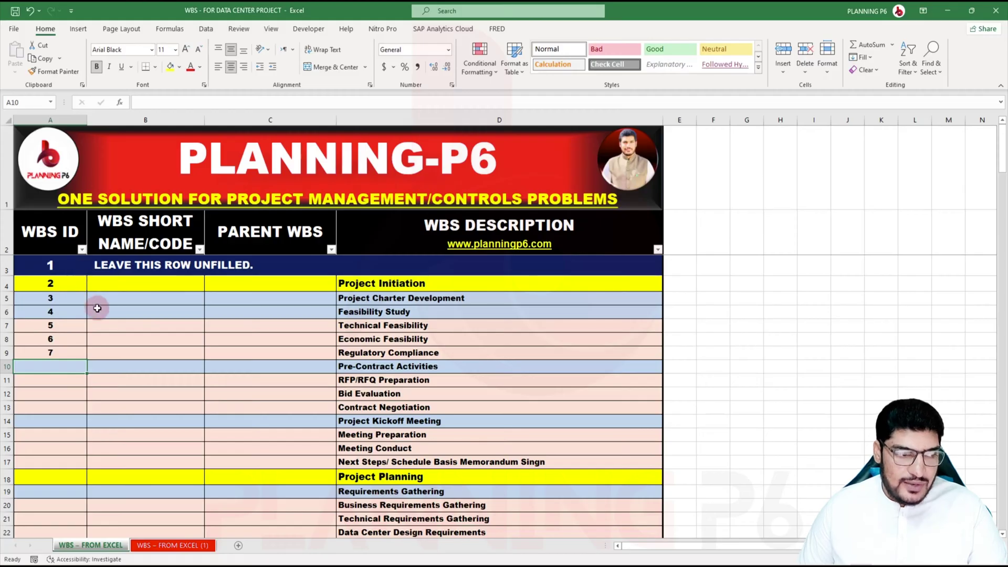
Copy the WBS codes in B4:B17 from the completed WBS – FROM EXCEL (1) sheet into the same cells of the WBS – FROM EXCEL sheet.
click(153, 283)
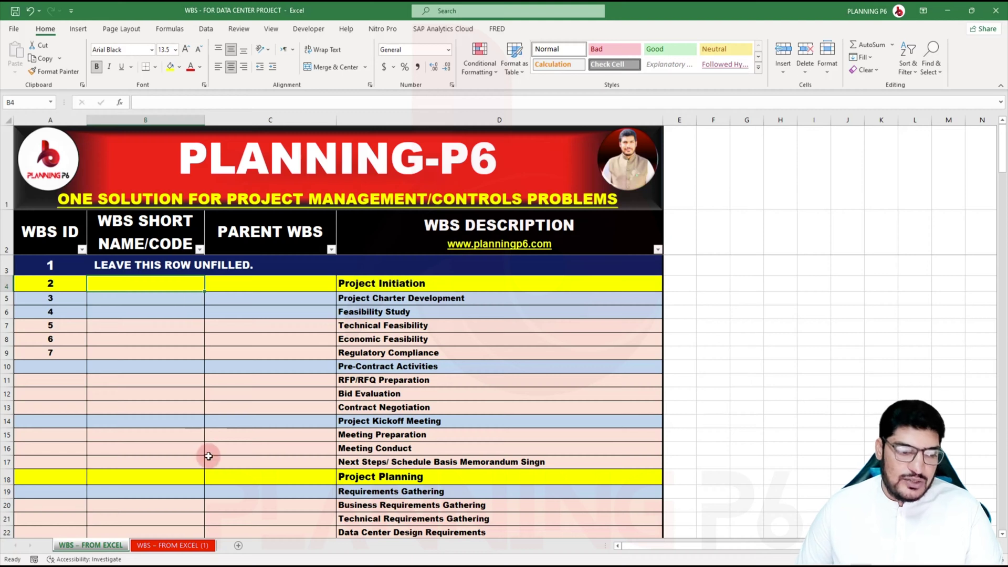
click(190, 546)
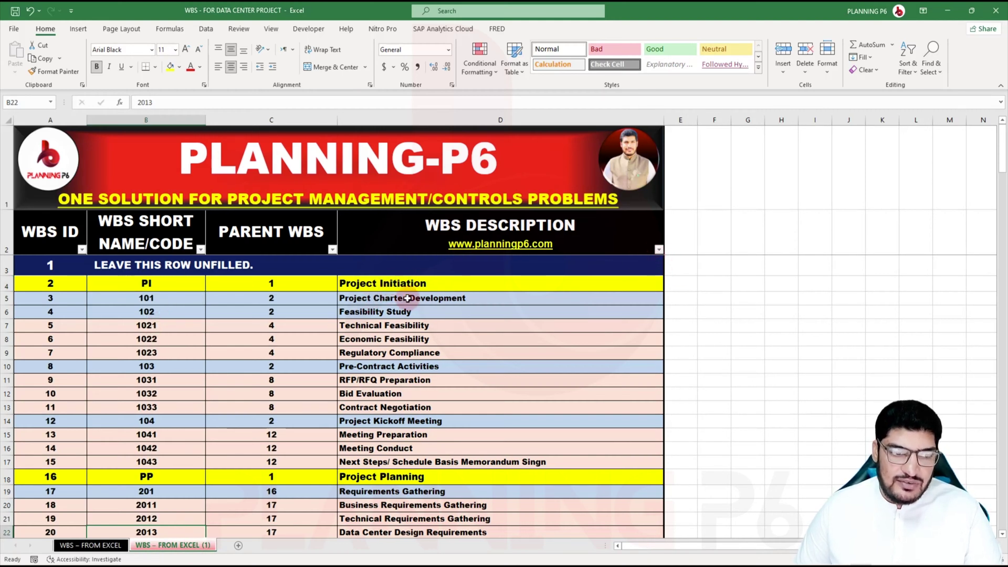
click(388, 283)
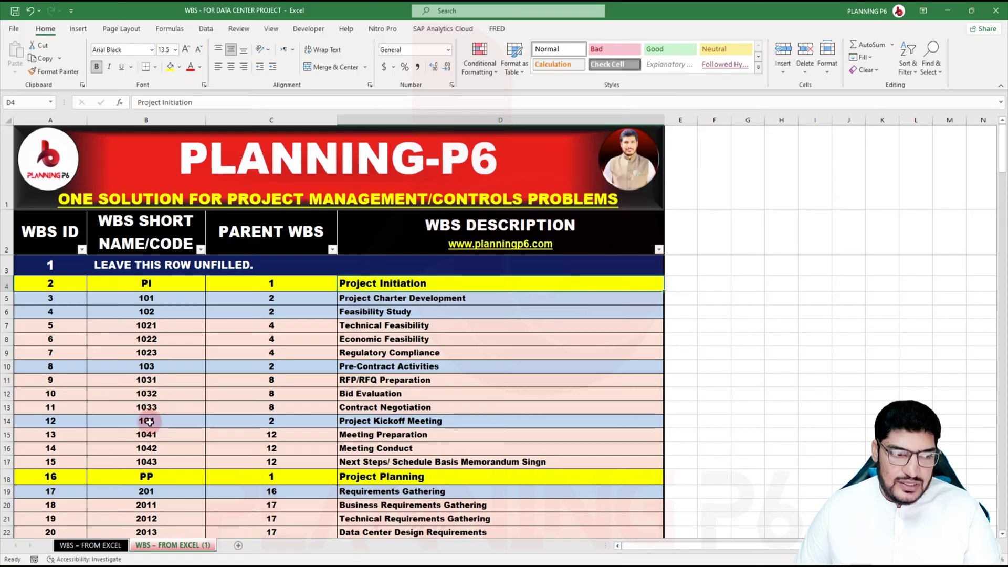
click(159, 296)
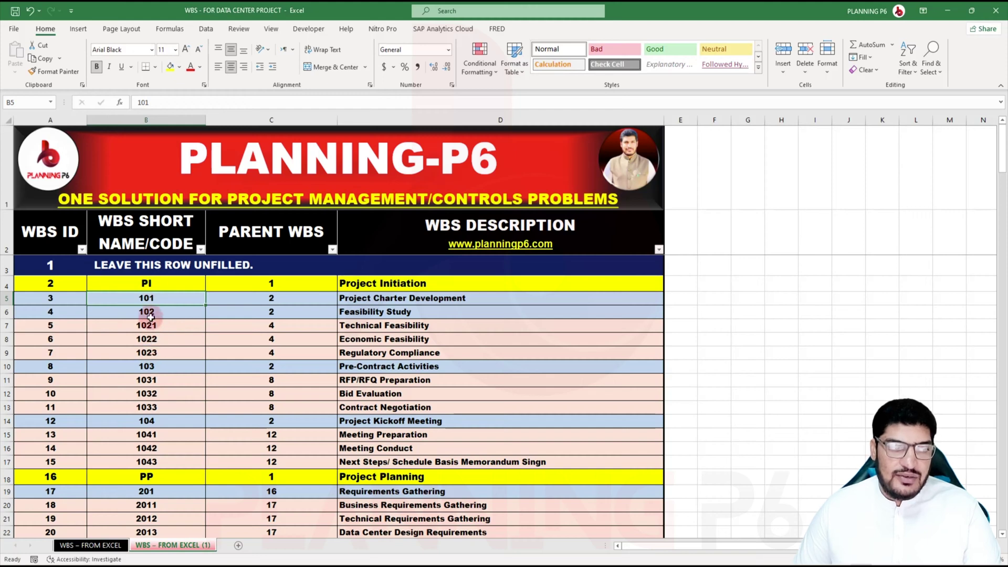
drag(159, 283, 162, 461)
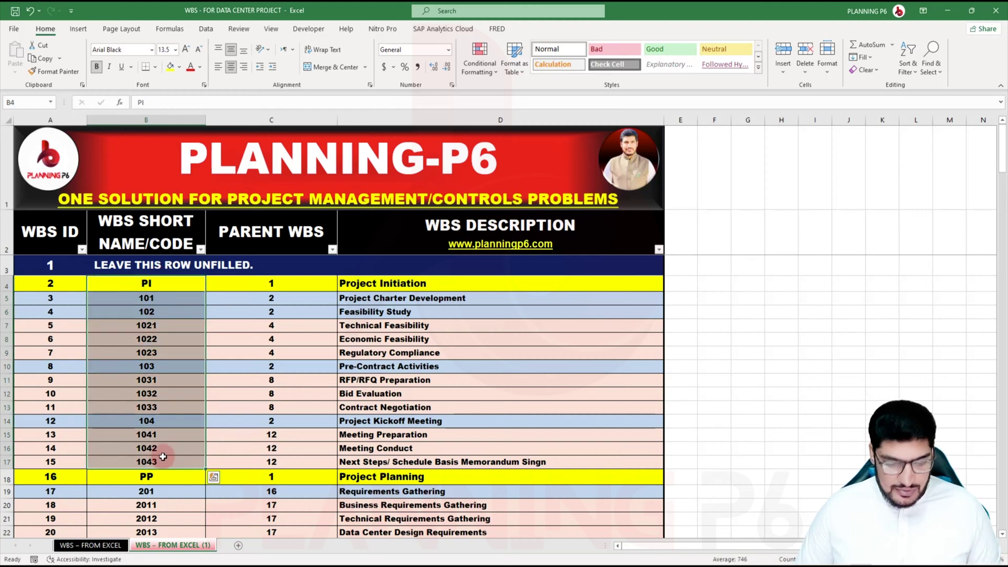
key(ctrl+c)
click(98, 544)
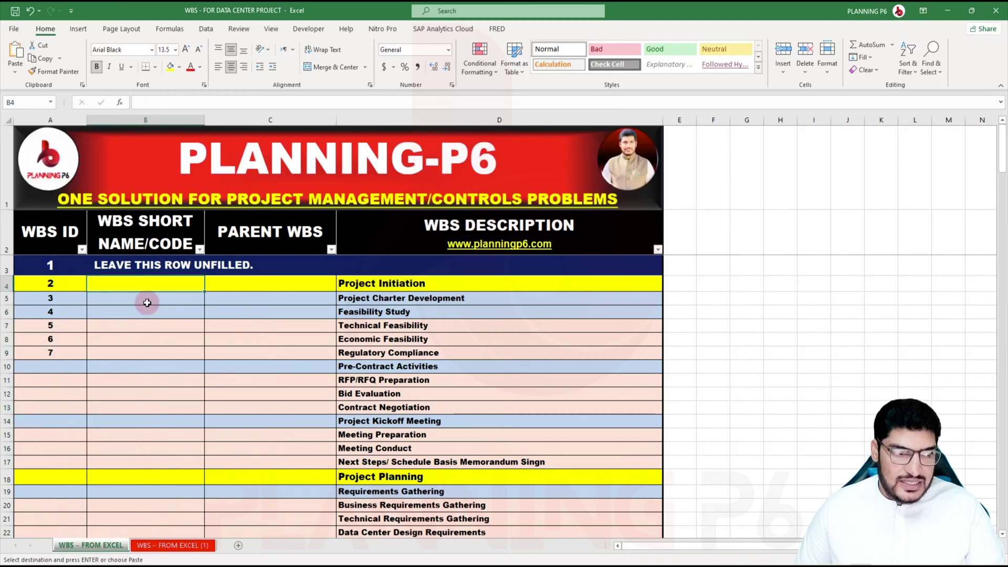
right_click(148, 284)
click(188, 330)
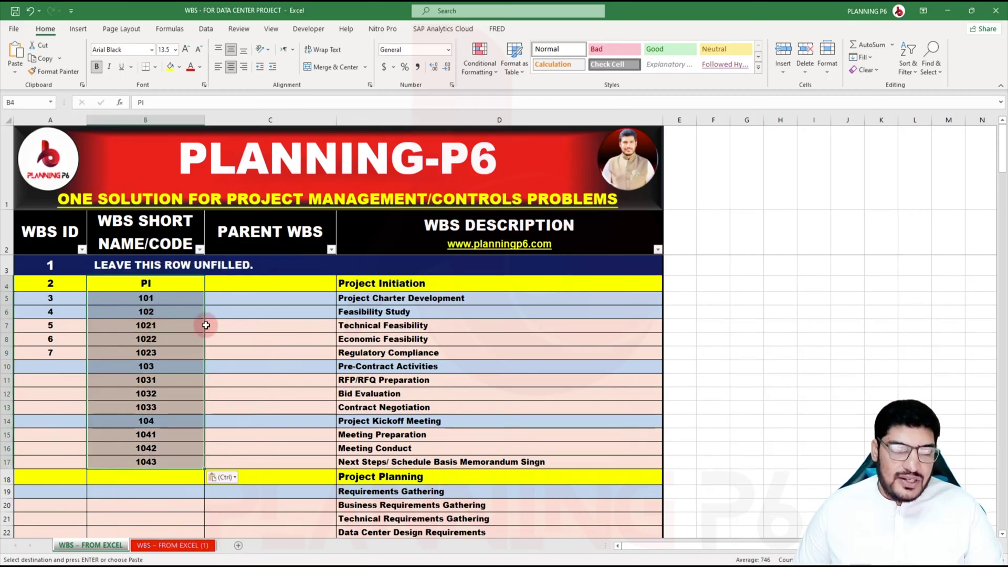
Set the parent WBS of Project Initiation to 1 in cell C4.
click(145, 286)
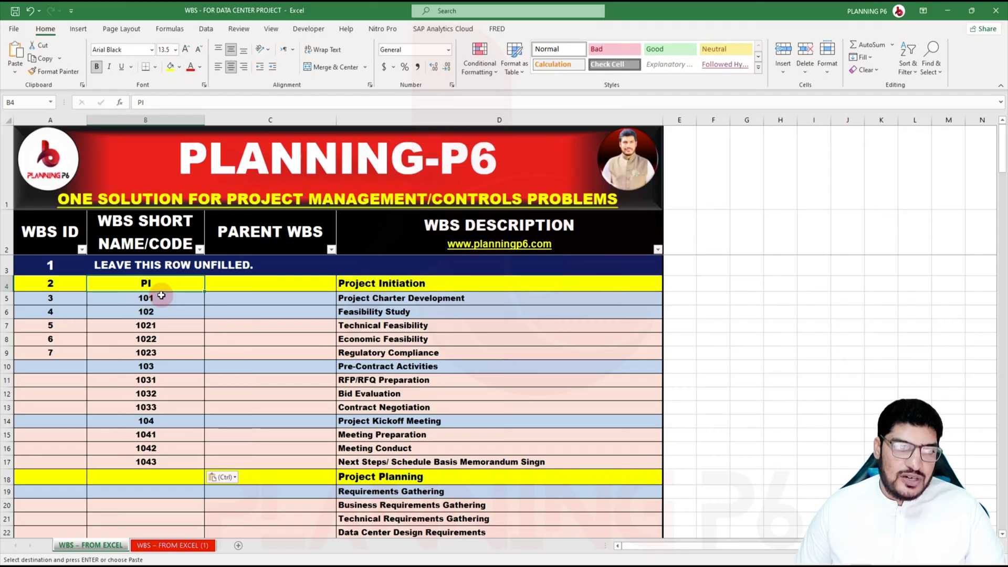
click(262, 285)
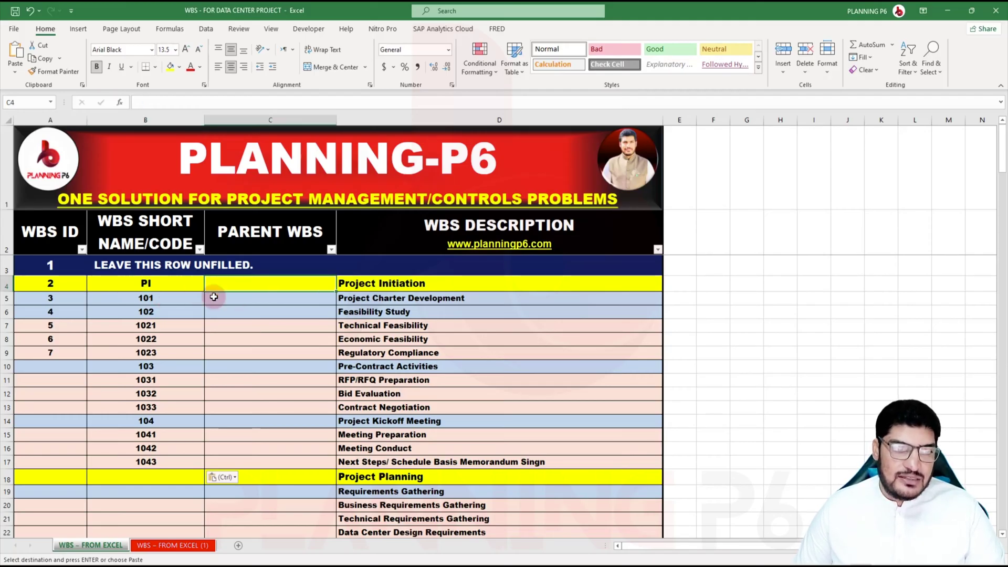
click(359, 287)
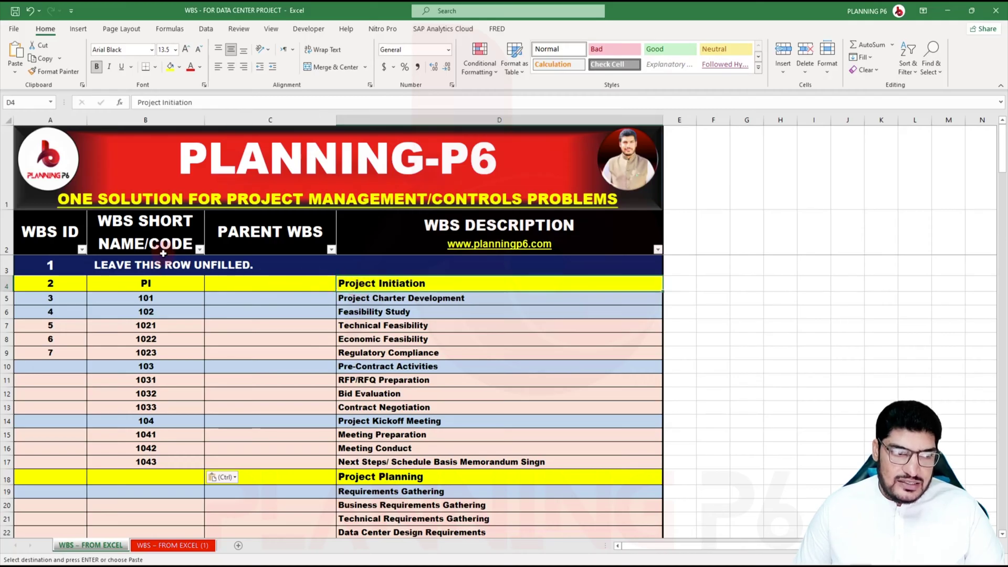
click(255, 284)
text(1)
key(Return)
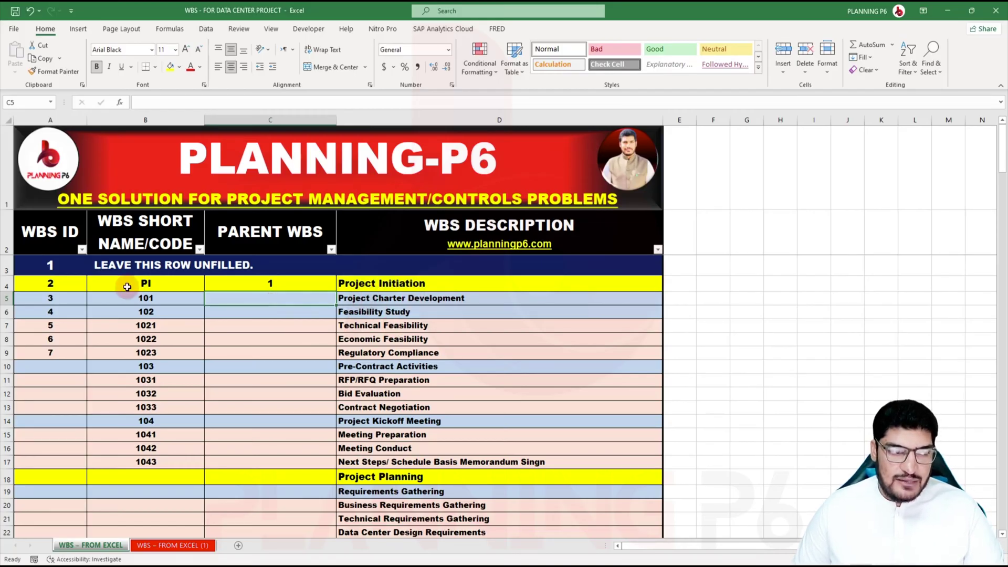
Enter the parent WBS values 2, 2, 4, 4, 4 and 2 in C5:C10, from Project Charter Development to Pre-Contract Activities.
text(2)
key(Return)
text(2)
key(Return)
text(4)
key(Return)
text(4)
key(Return)
text(4)
key(Return)
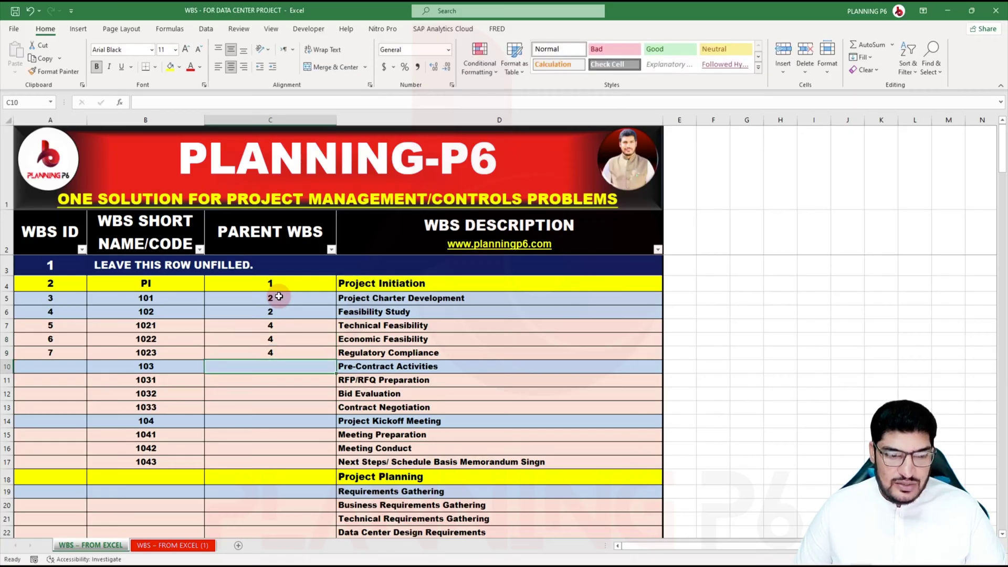
text(2)
key(Return)
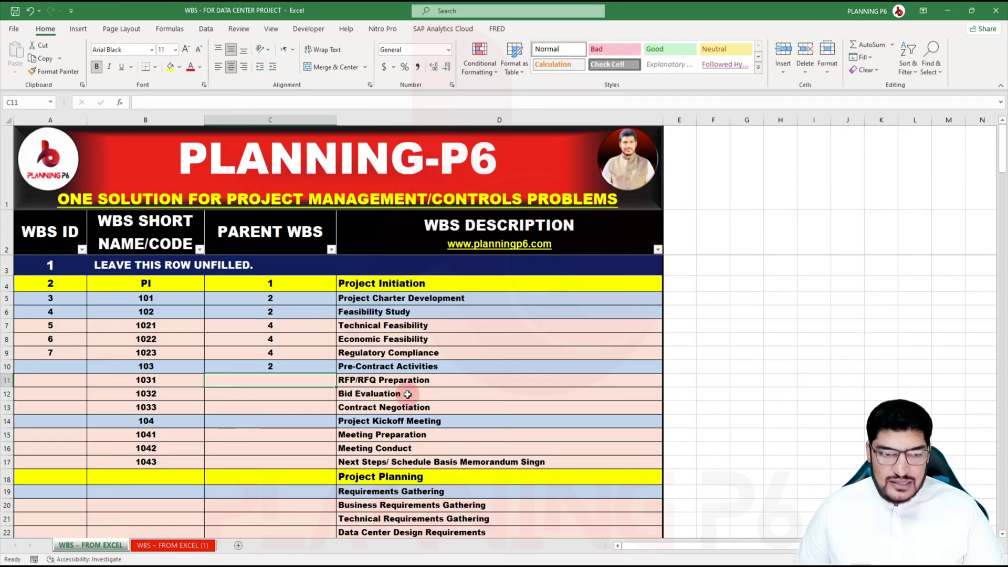
Filter the WBS Description column of the completed sheet by yellow cell color and select the filtered parent WBS and description entries.
click(160, 546)
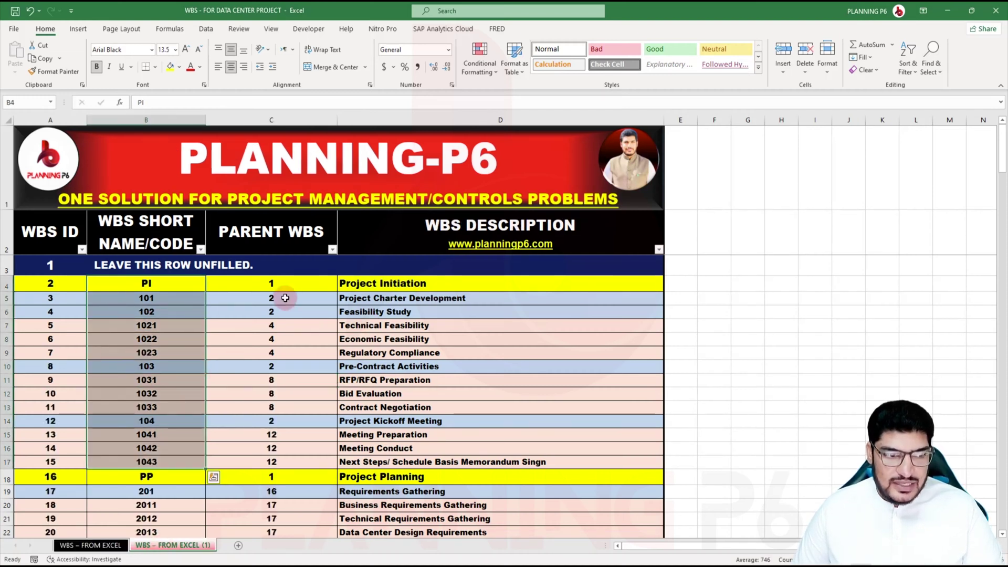
click(659, 251)
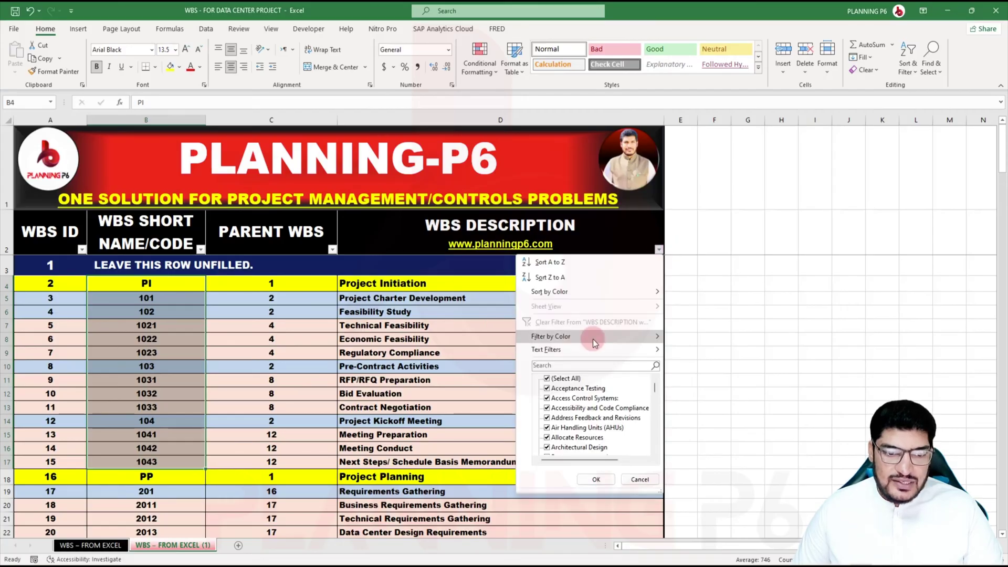
mouse_move(583, 337)
click(692, 364)
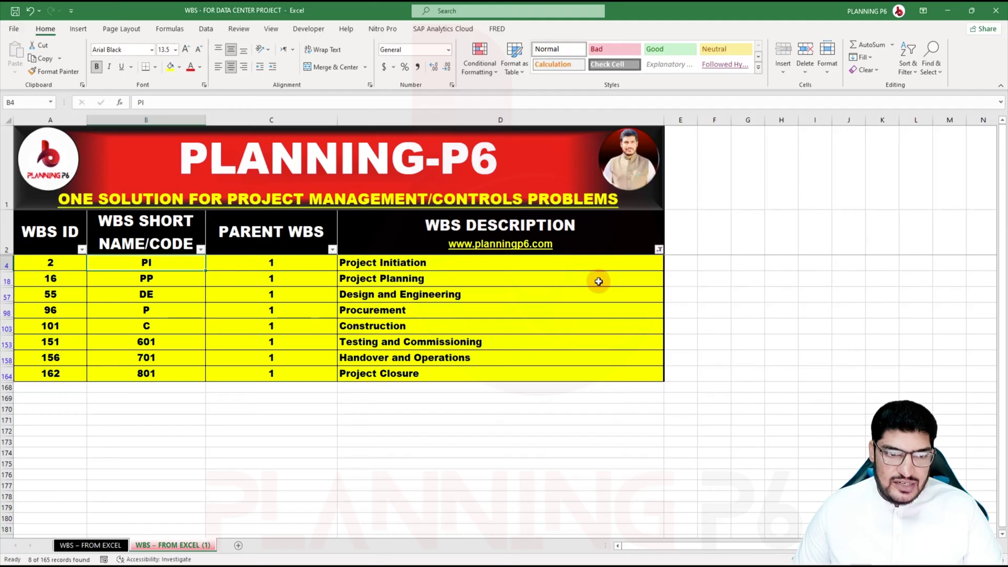
drag(334, 261, 472, 374)
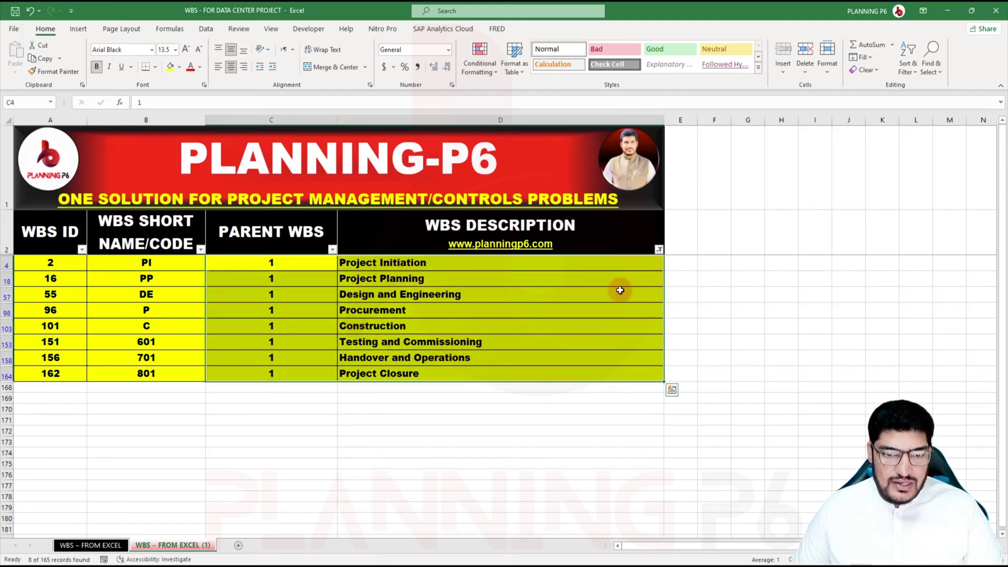
Filter the WBS Description column by light blue cell color to review the second-level WBS entries.
click(659, 249)
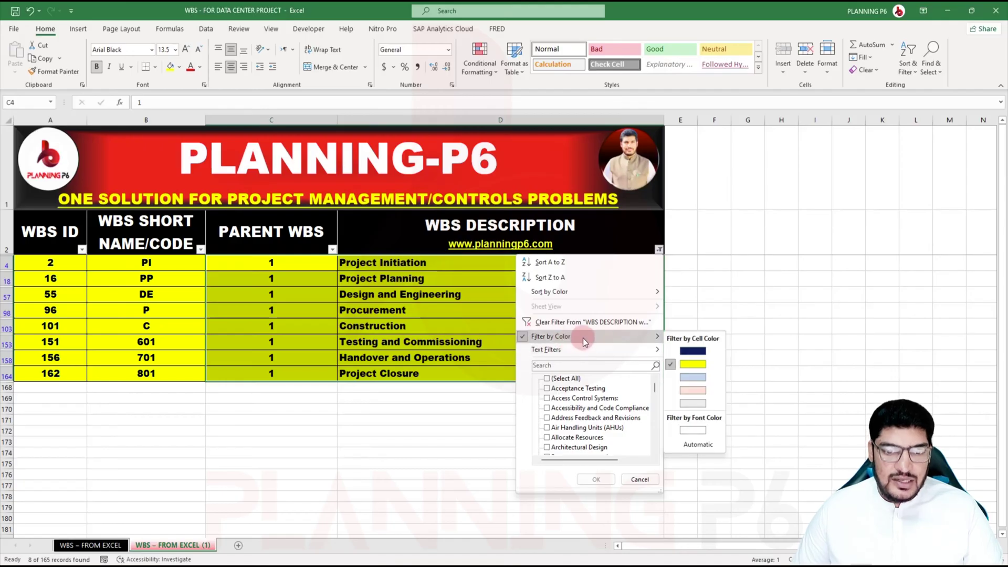
mouse_move(598, 338)
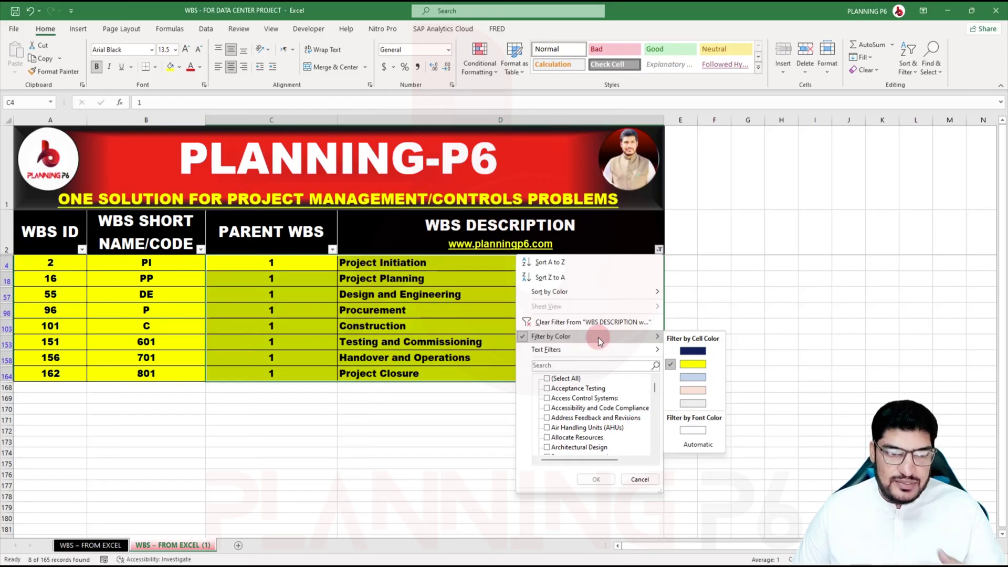
click(690, 376)
scroll(386, 367, down, 2)
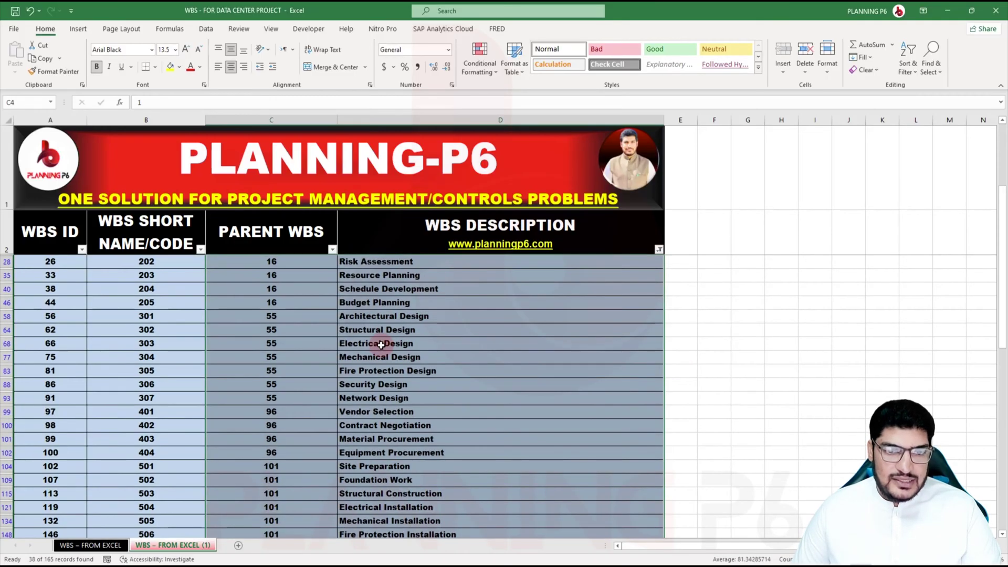
Filter the WBS Description column by light pink and after that by light gray cell color to review the lower WBS levels.
click(659, 250)
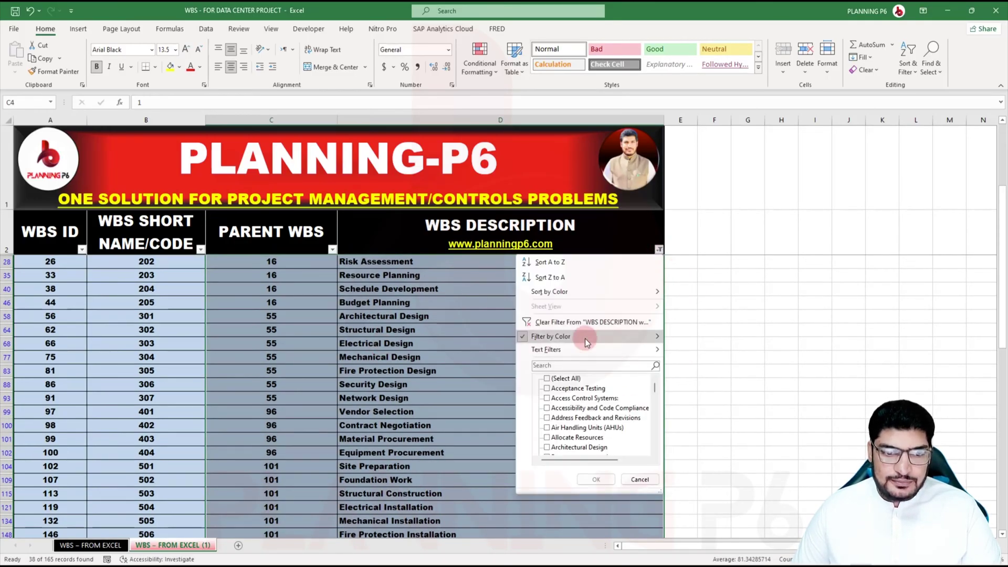
click(692, 391)
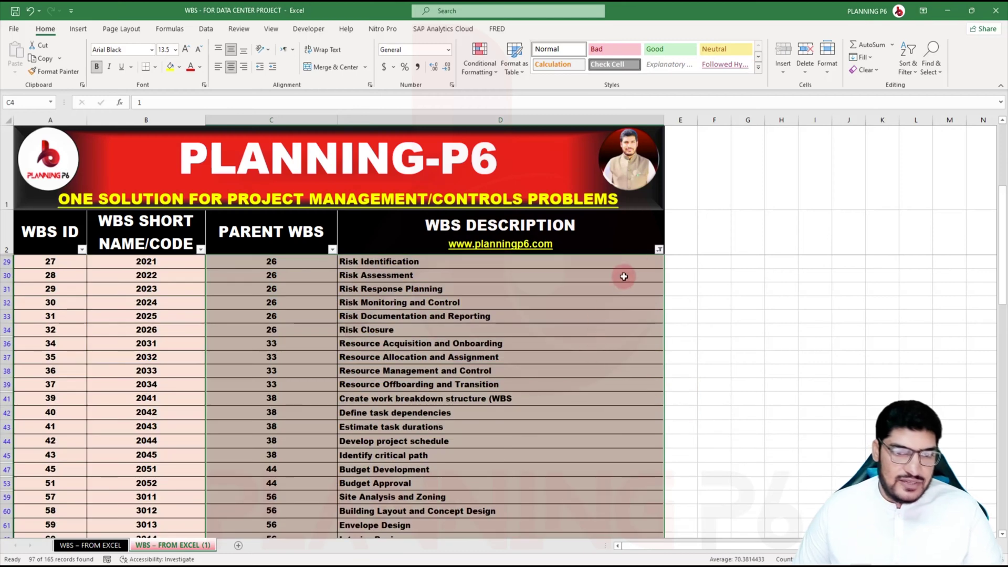
click(659, 249)
mouse_move(586, 337)
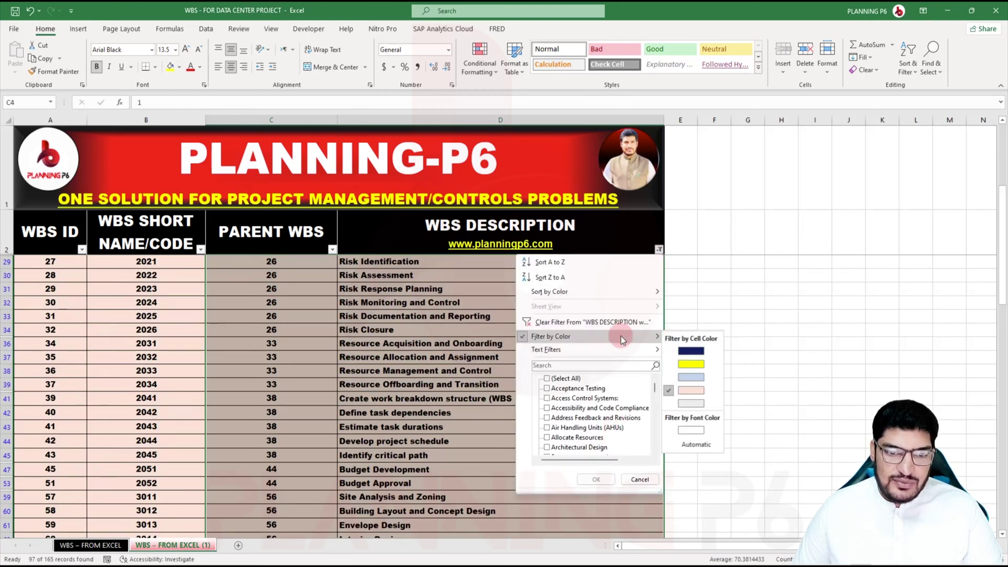
click(694, 404)
scroll(472, 326, down, 2)
scroll(428, 299, up, 2)
Clear the color filter from the WBS Description column.
click(659, 250)
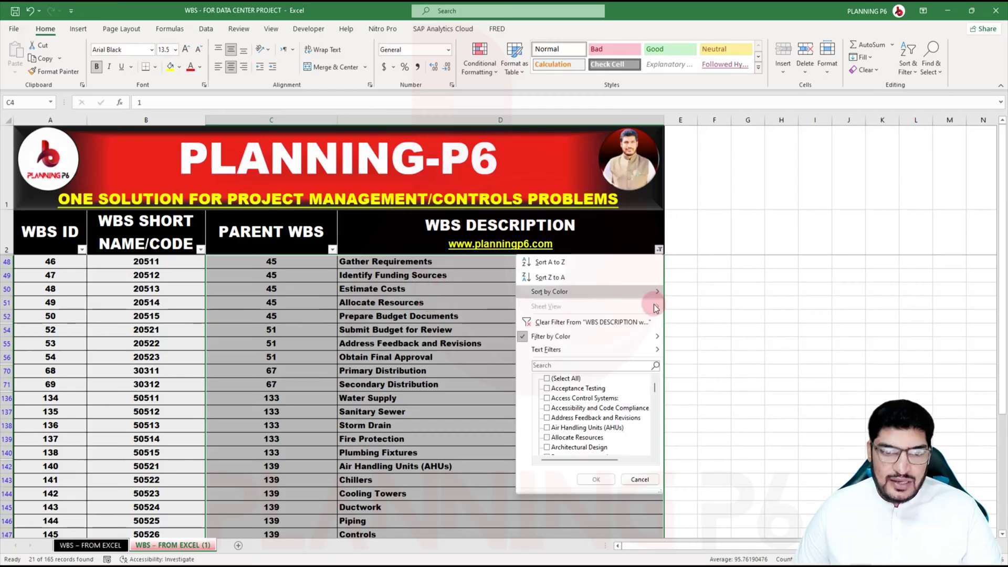
click(552, 322)
click(608, 479)
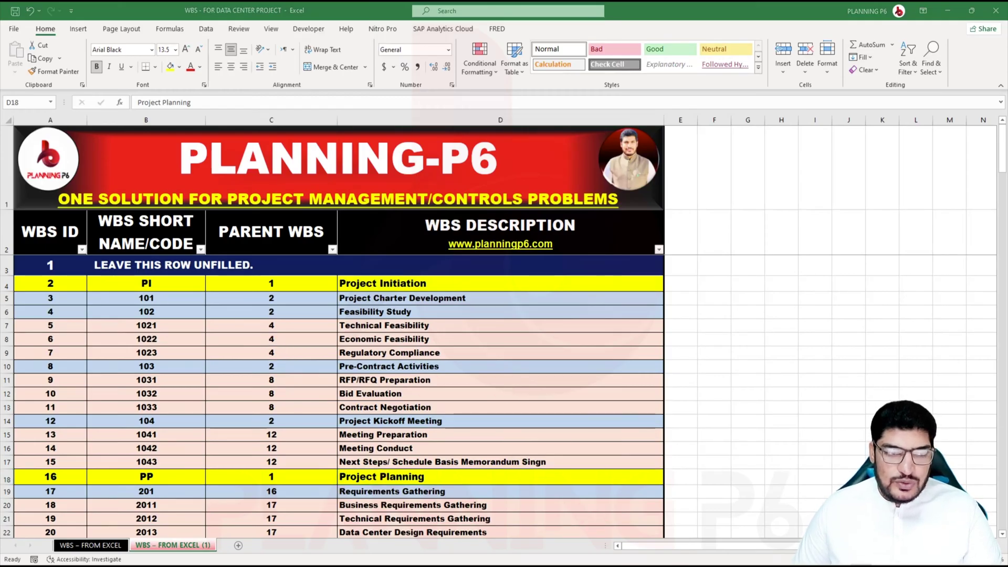
Switch to Primavera P6 and check the open project PP6-25-019 in its Activities and WBS views, showing the WBS as a table.
key(alt+Tab)
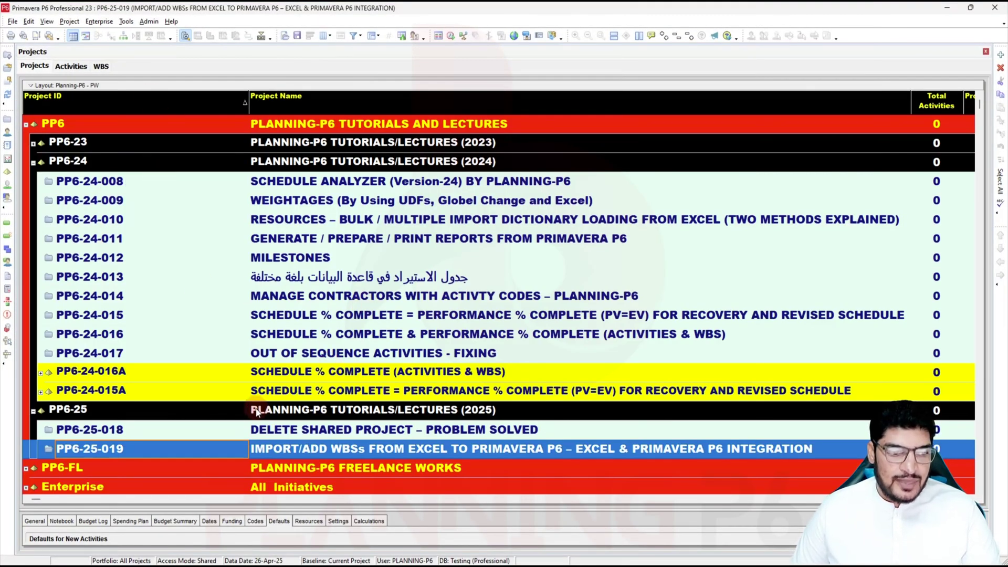
click(72, 66)
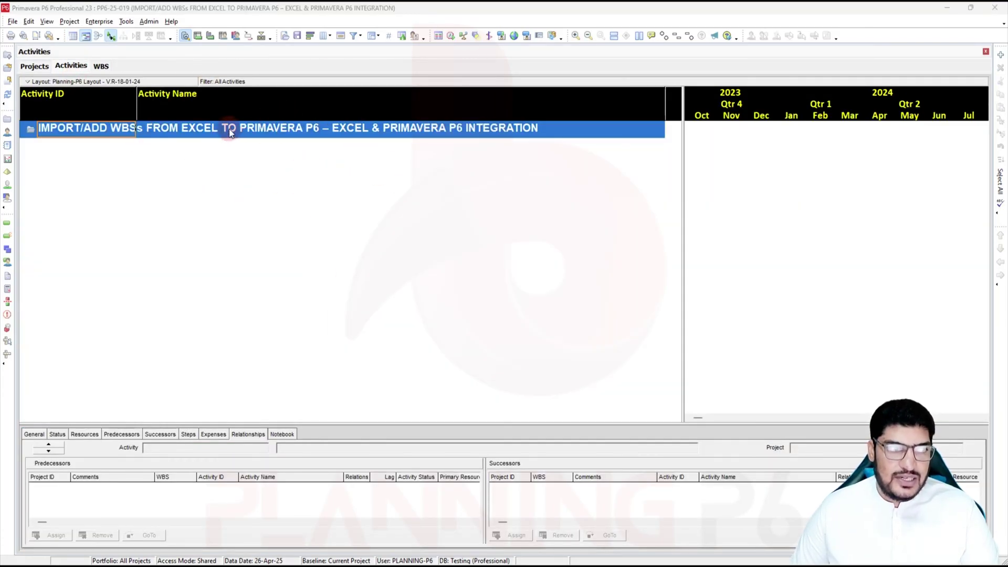
click(101, 67)
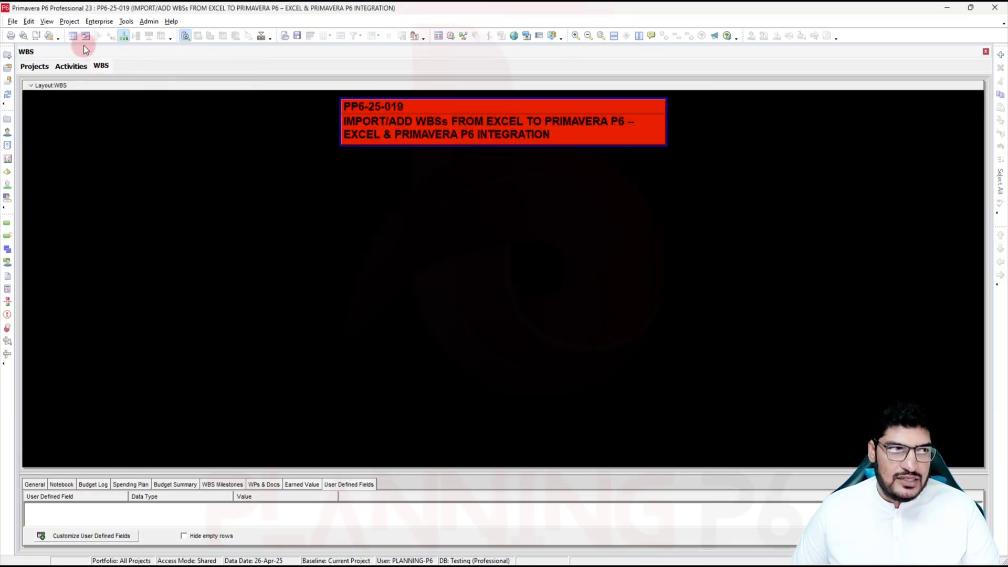
click(73, 35)
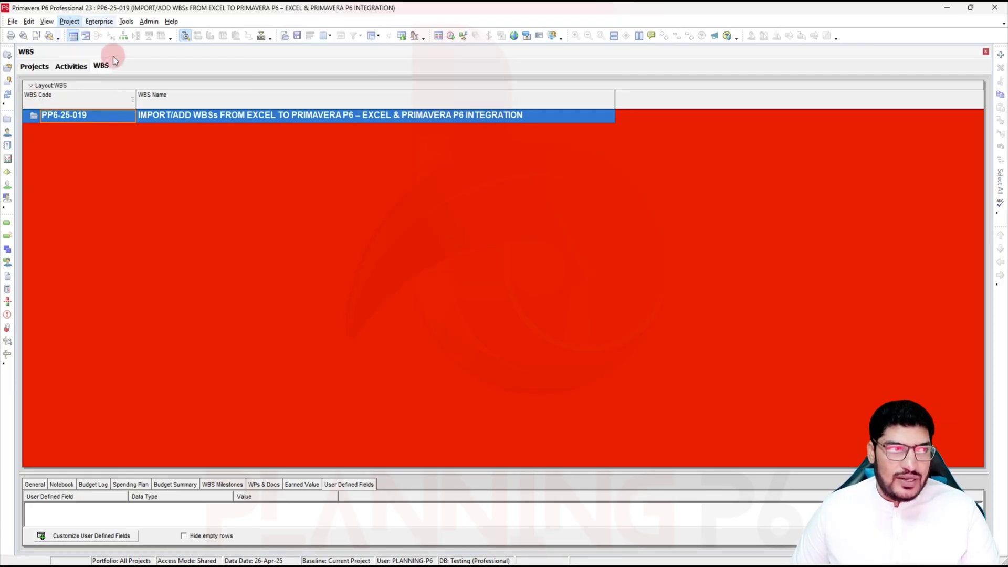
click(71, 66)
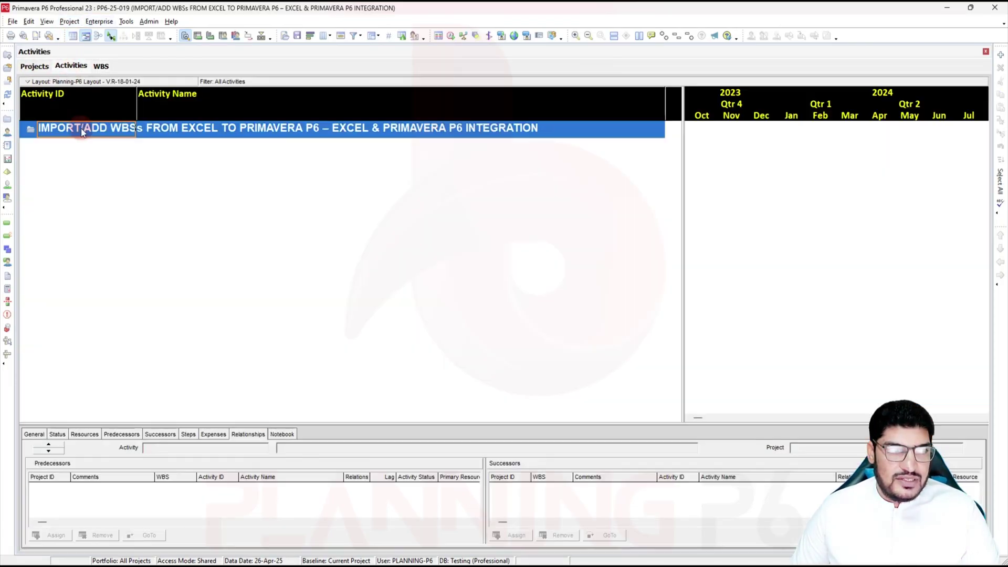
Export project PP6-25-019 in Primavera PM (XER) format, version 23.12 or later, to the Desktop as PP6-25-019.xer.
click(10, 22)
click(32, 152)
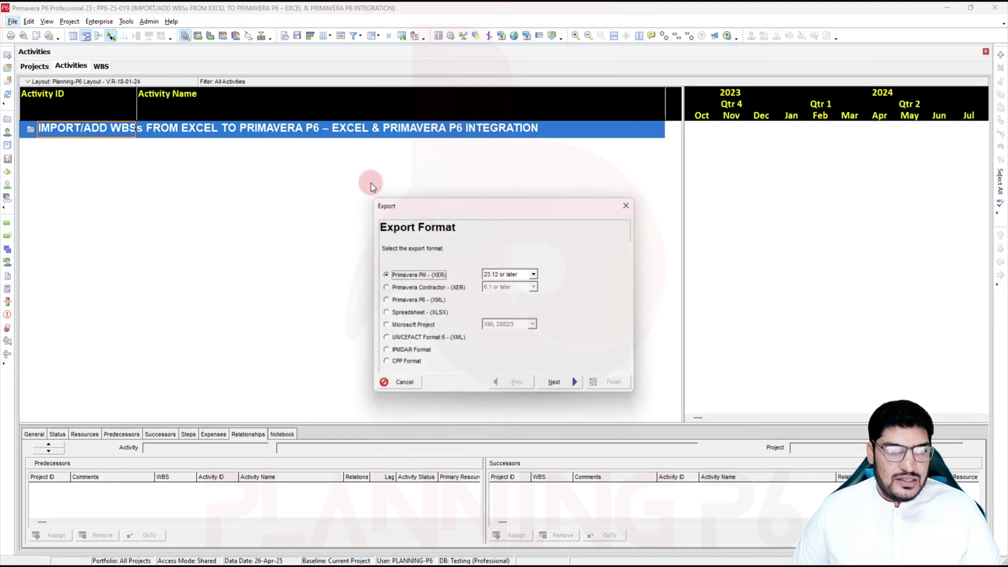
click(555, 382)
click(555, 383)
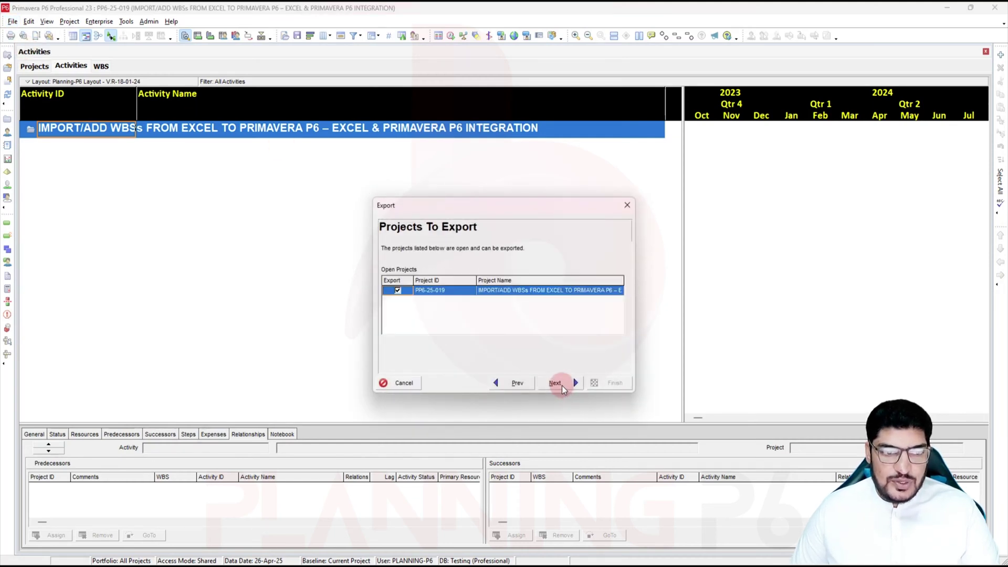
click(562, 386)
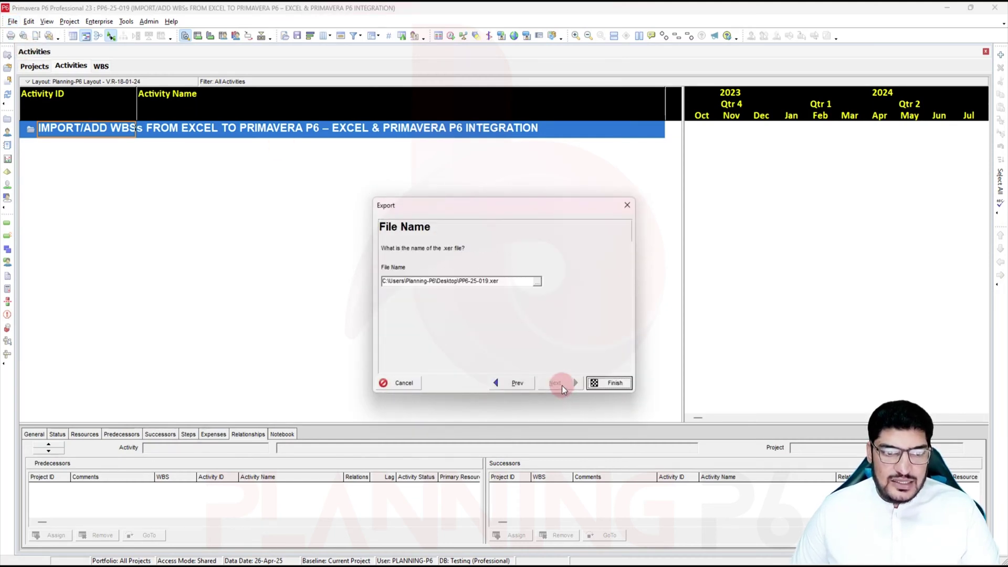
click(537, 282)
click(384, 200)
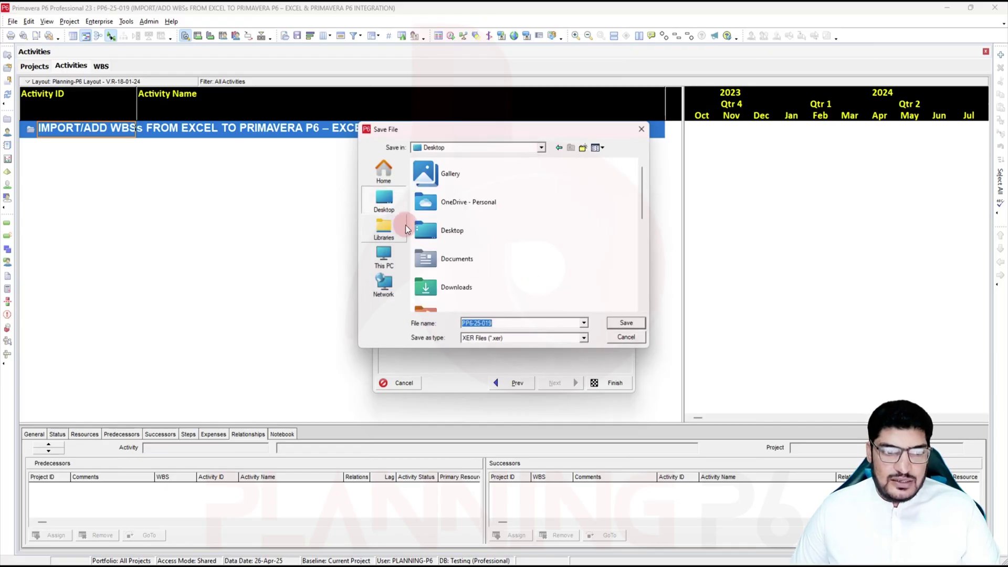
click(627, 323)
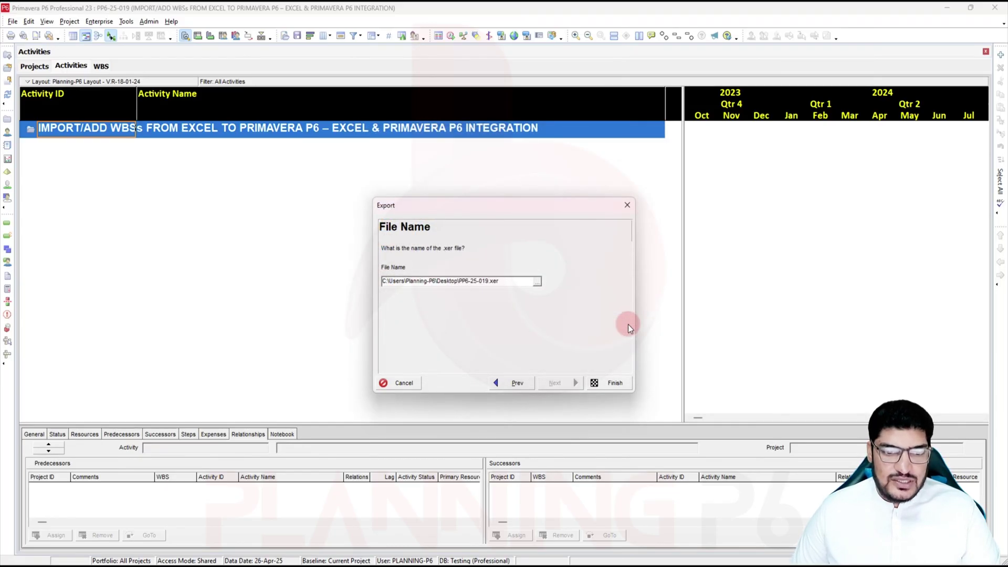
click(607, 384)
click(599, 383)
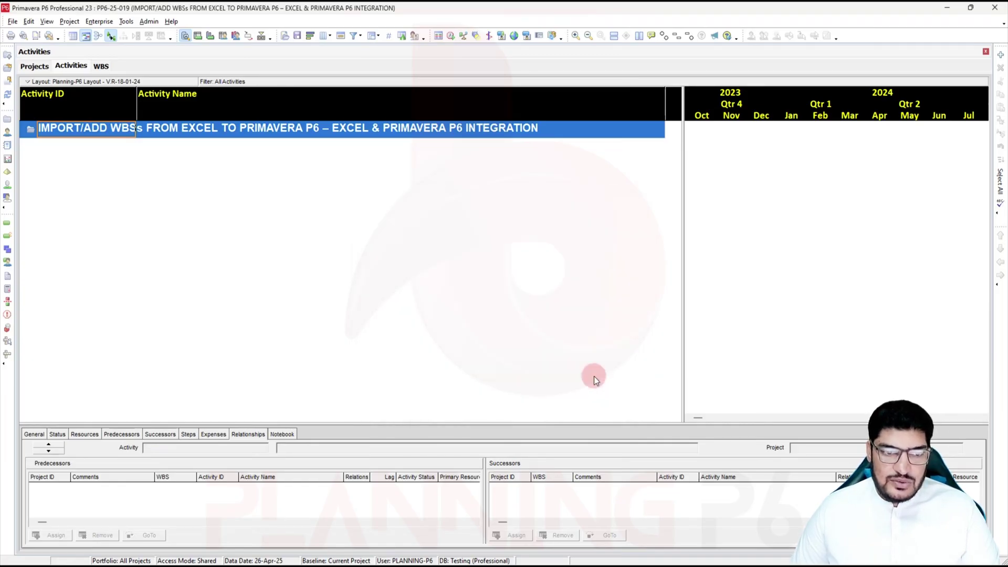
Minimize the open windows and open the exported PP6-25-019.xer file from the desktop in a maximized Notepad.
click(949, 11)
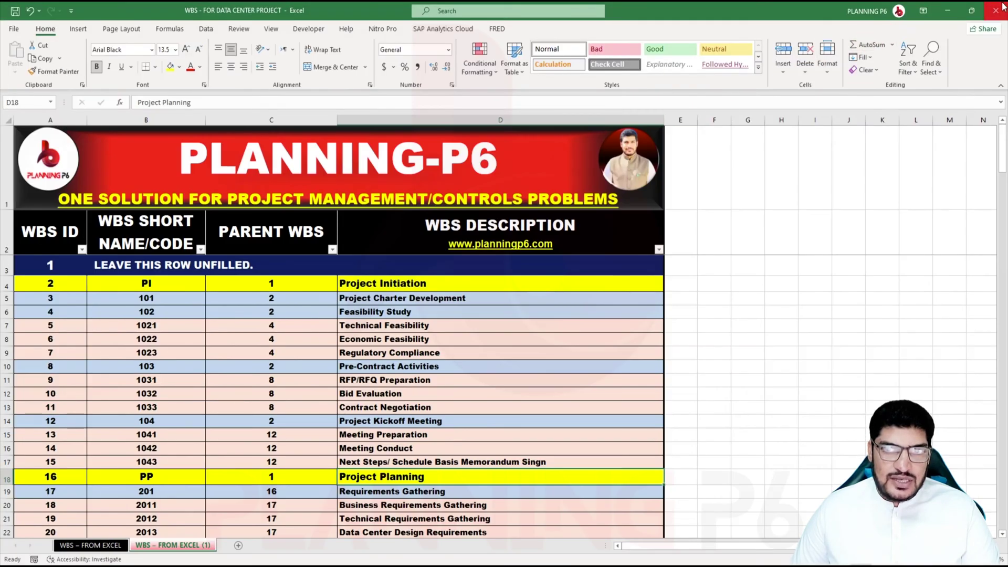
click(925, 14)
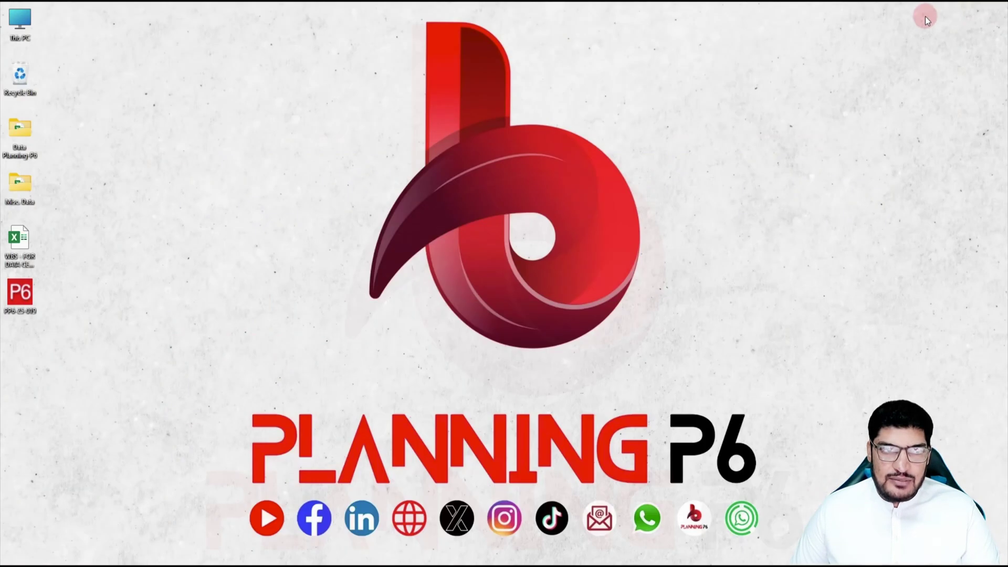
right_click(21, 300)
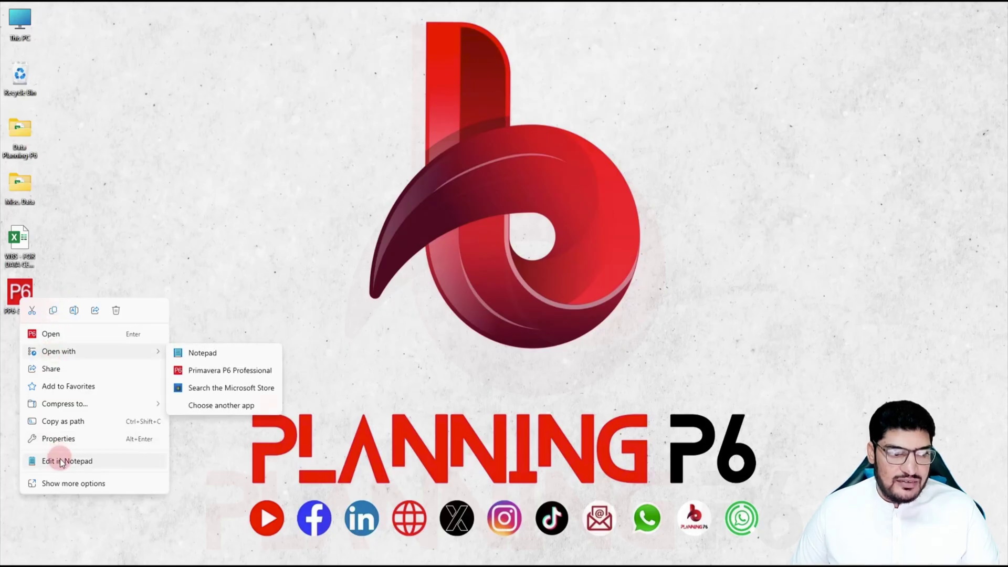
mouse_move(73, 351)
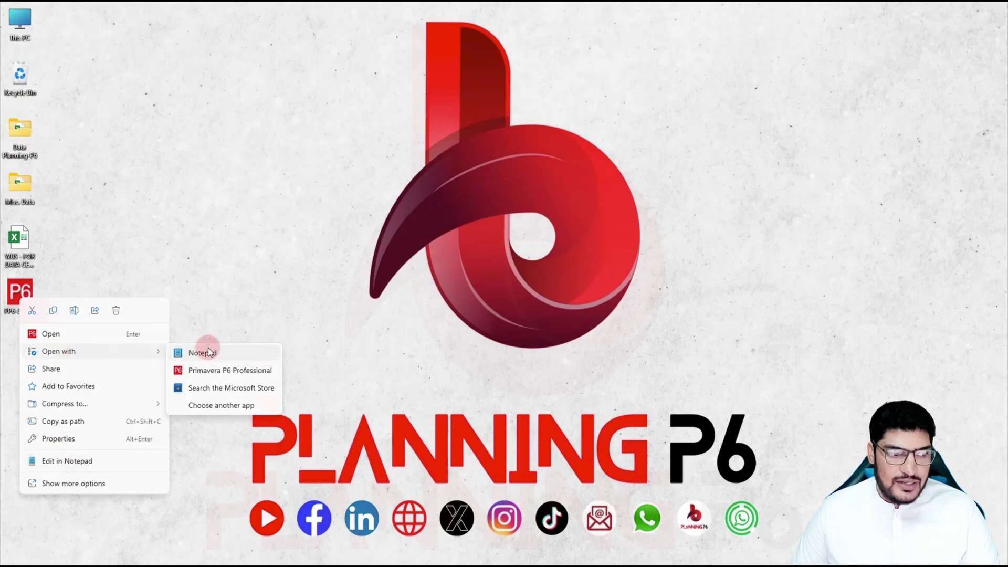
click(208, 351)
click(813, 115)
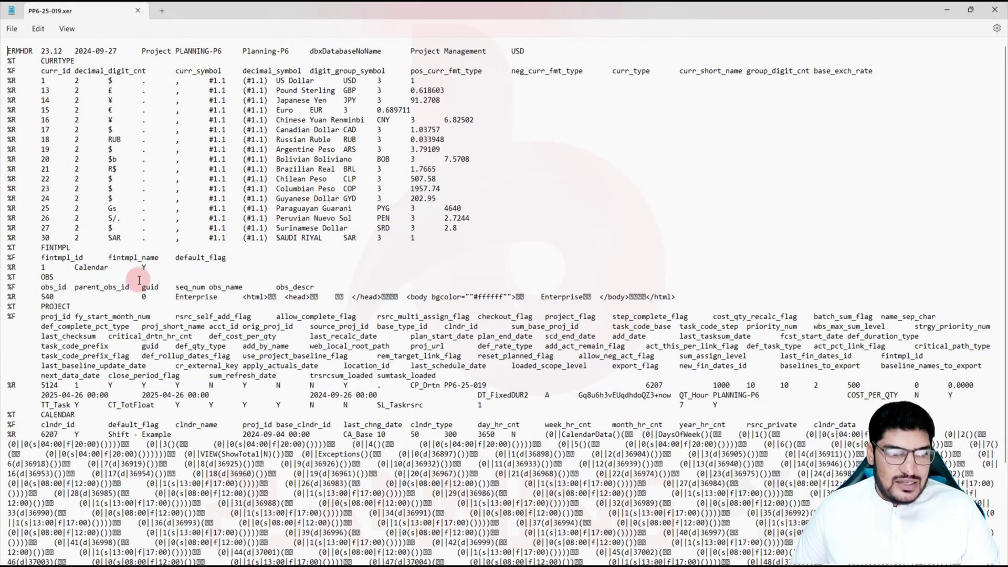
Copy the PROJWBS section at the end of the XER file, from its %T line through the closing %E line.
scroll(331, 340, down, 4)
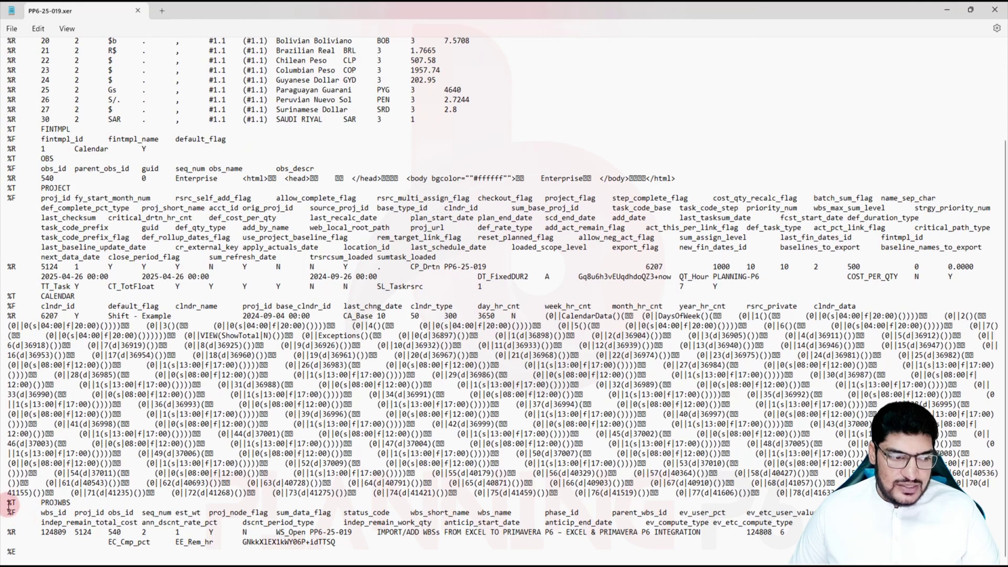
triple_click(4, 507)
click(71, 503)
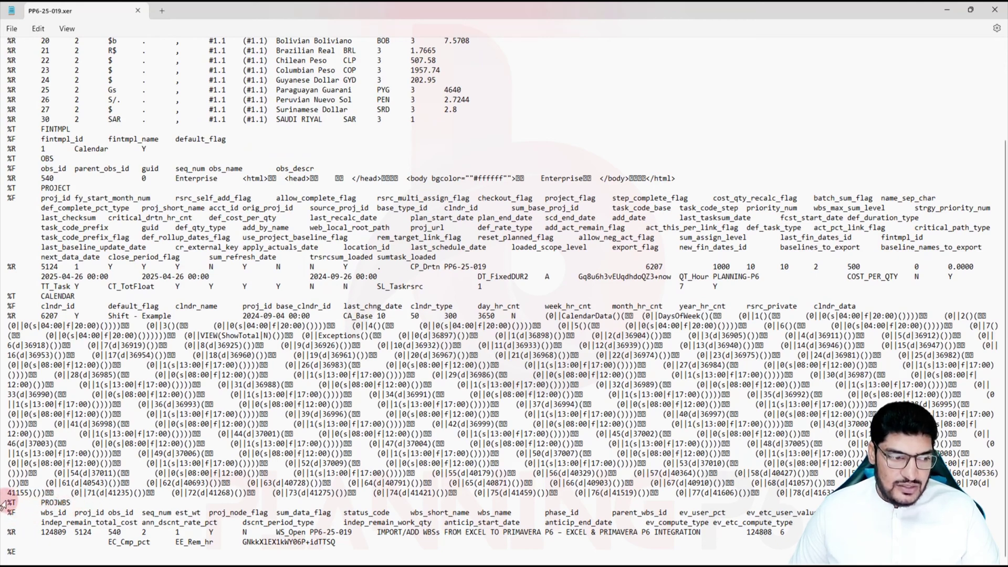
drag(11, 502, 67, 552)
key(ctrl+c)
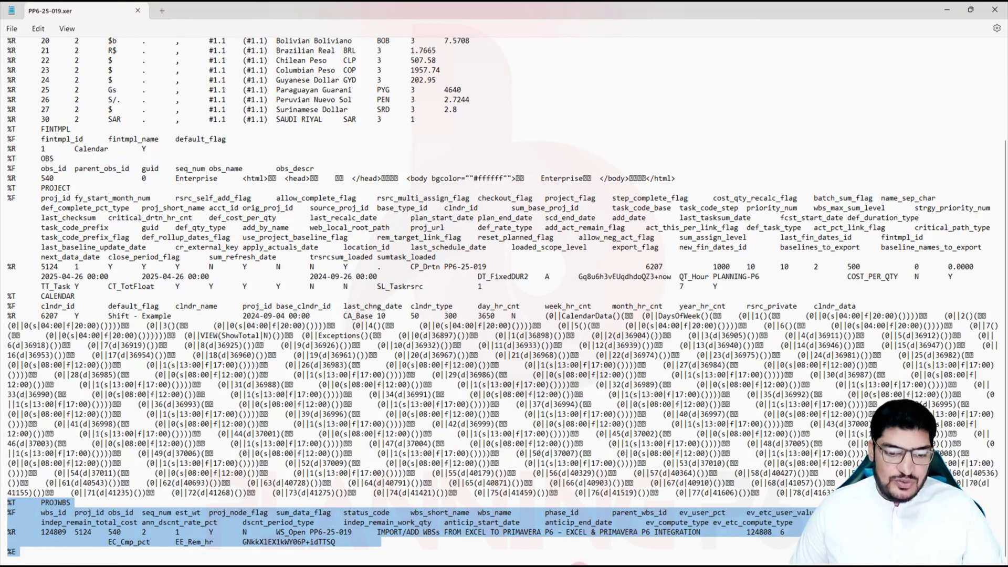
Switch to the blank Excel workbook Book2 and paste the copied PROJWBS section starting at cell A1.
mouse_move(603, 562)
click(548, 554)
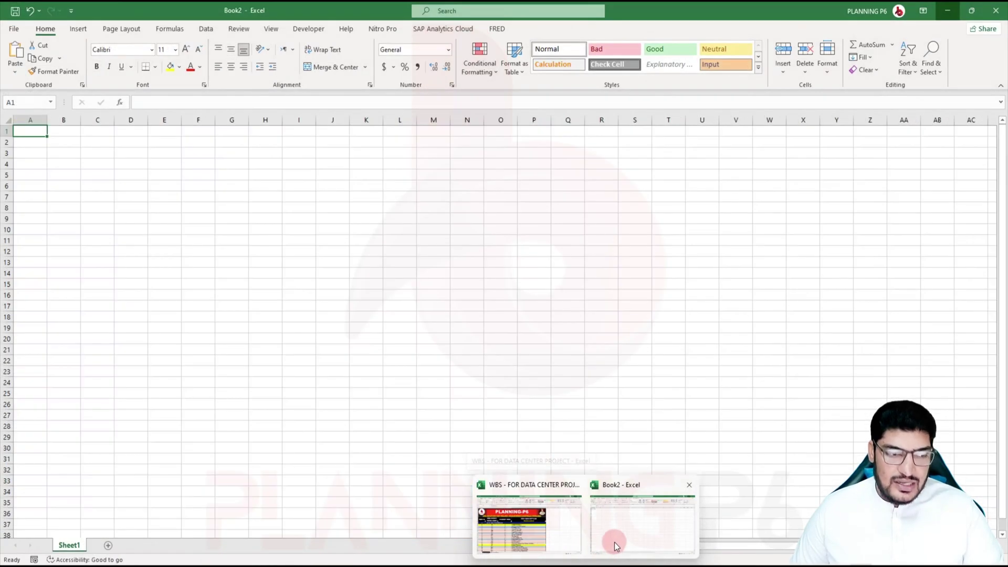
click(612, 540)
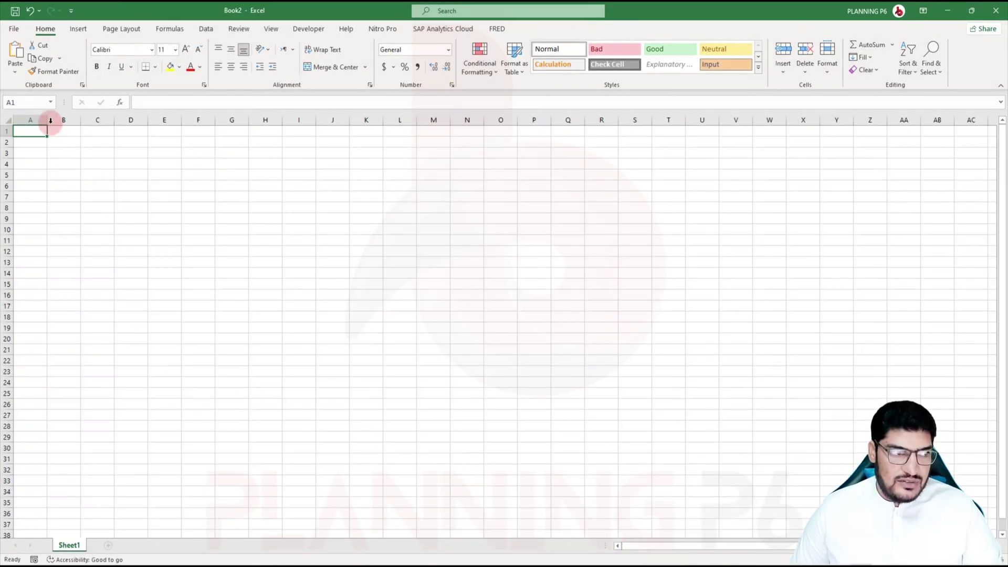
key(ctrl+v)
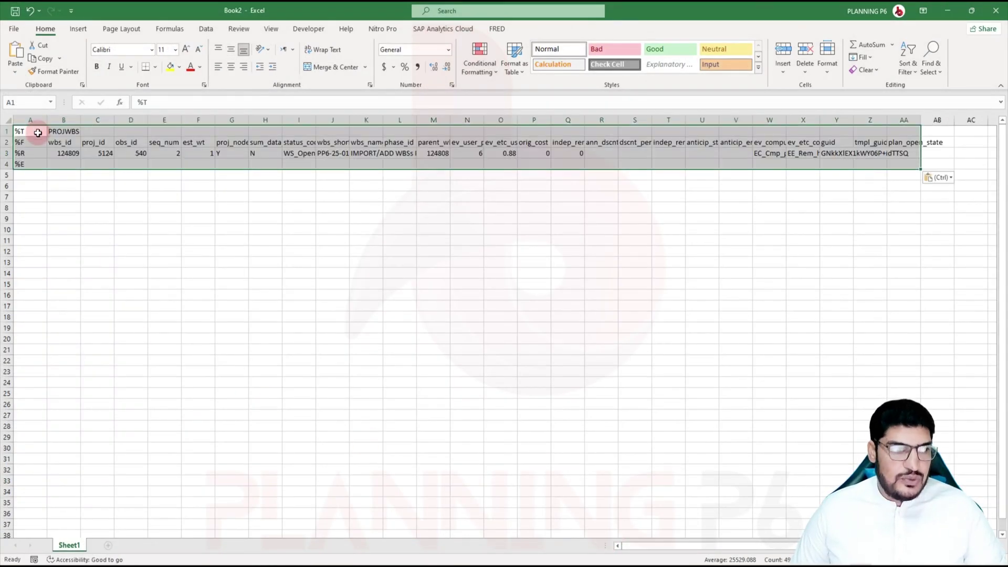
click(85, 181)
click(65, 163)
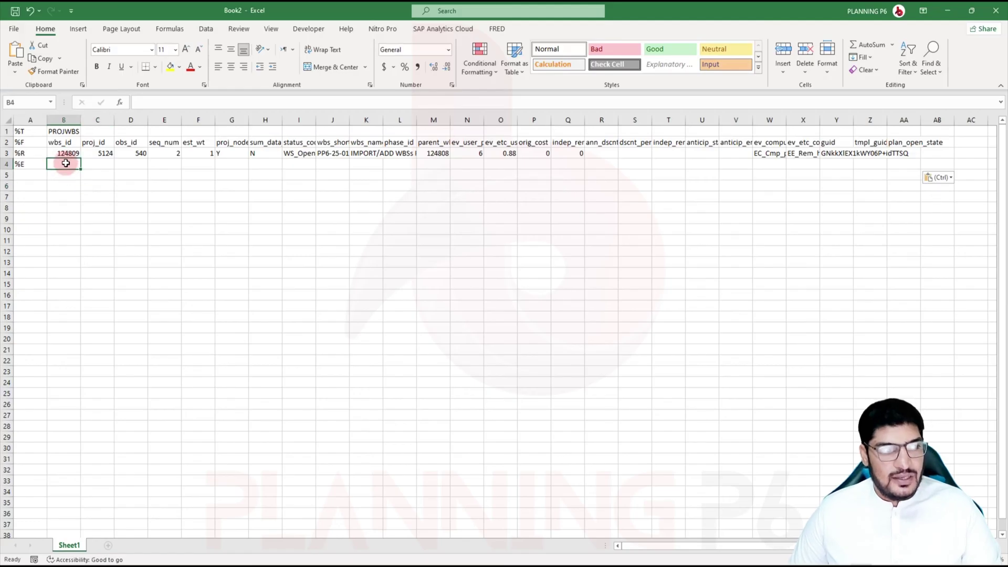
Copy WBS IDs 1 to 165 from the data center WBS workbook and paste them as values into Book2's wbs_id column from B3.
click(64, 152)
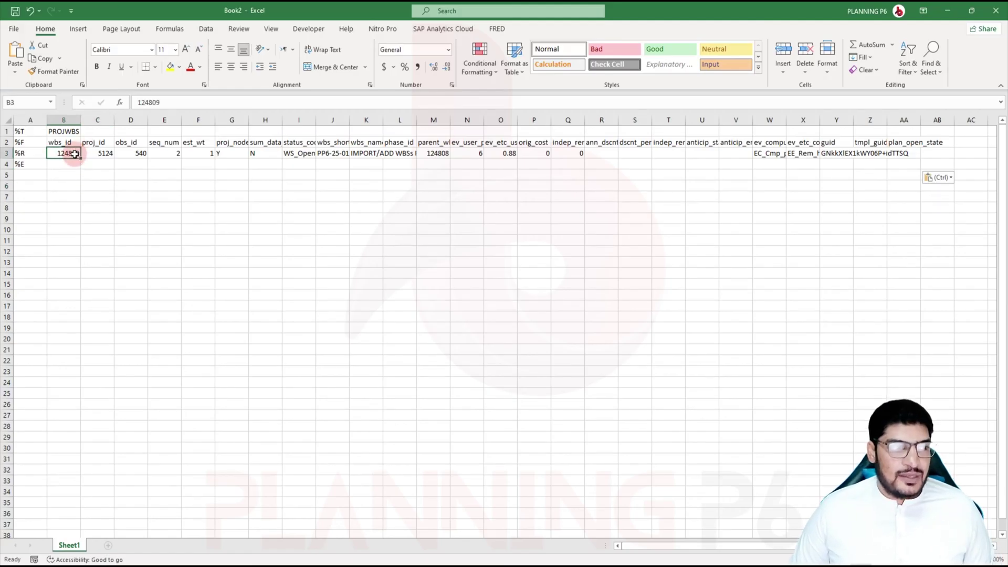
key(alt+Tab)
key(alt+Tab)
key(alt+Tab)
key(Tab)
key(Tab)
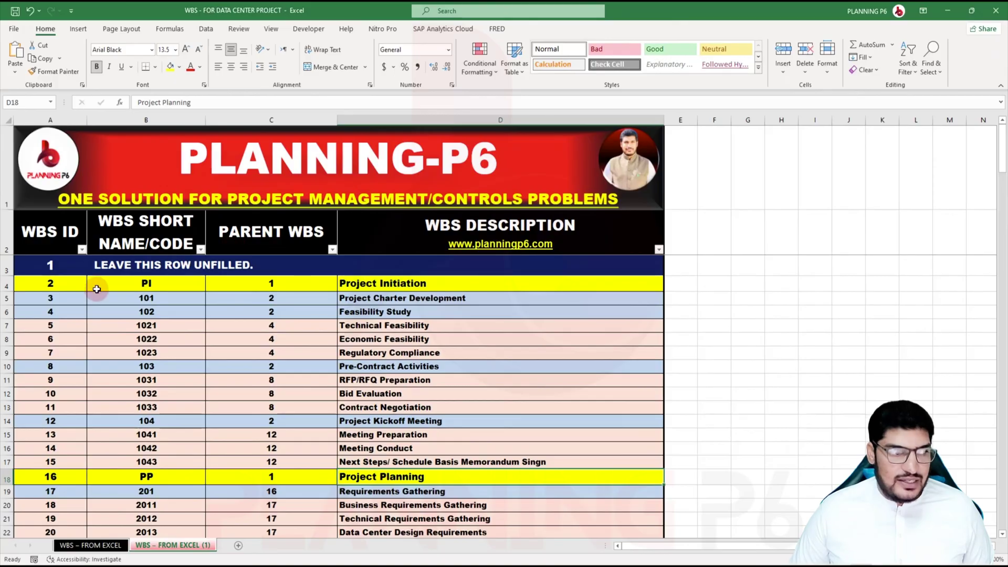
click(95, 286)
click(62, 257)
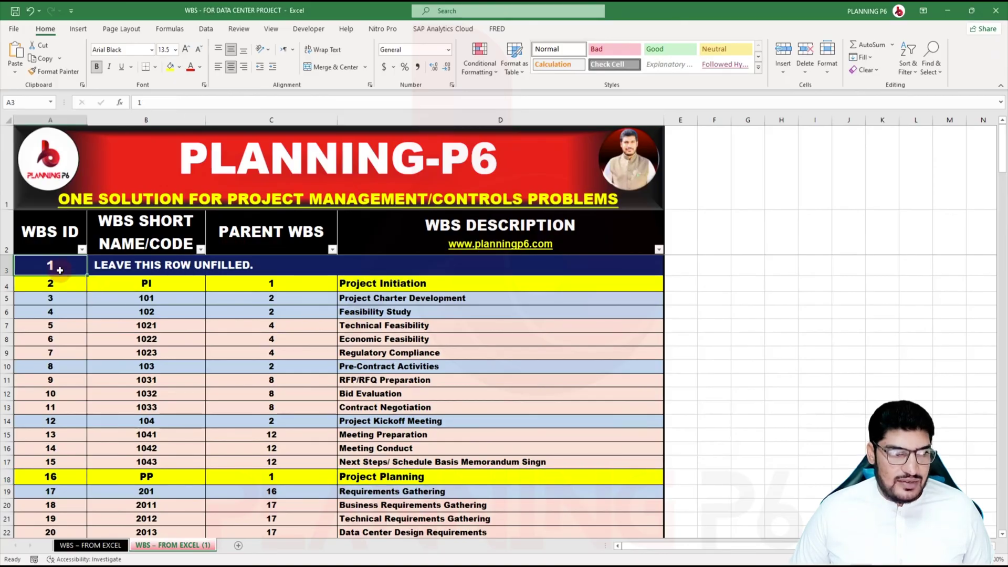
key(ctrl+shift+Down)
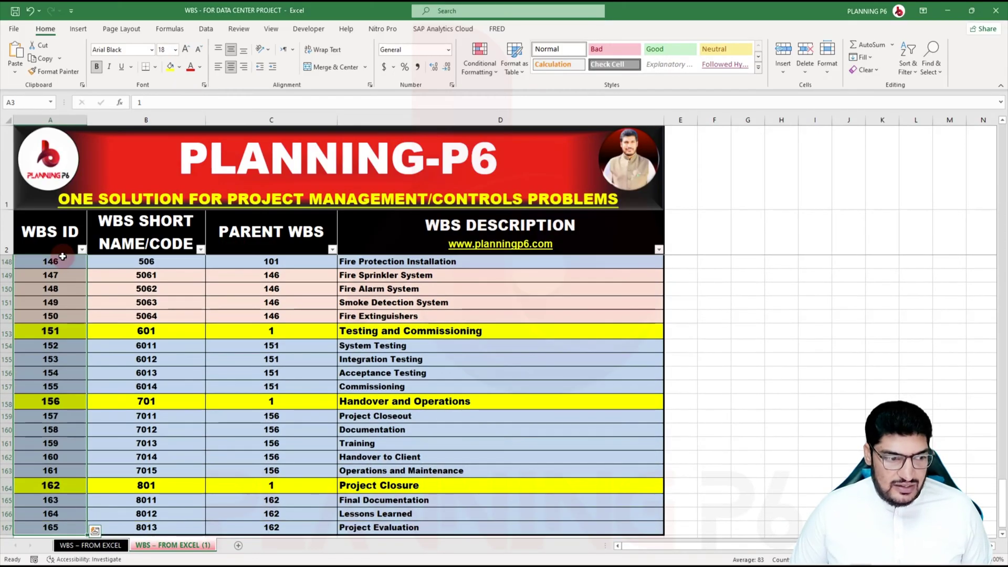
key(ctrl+c)
key(alt+Tab)
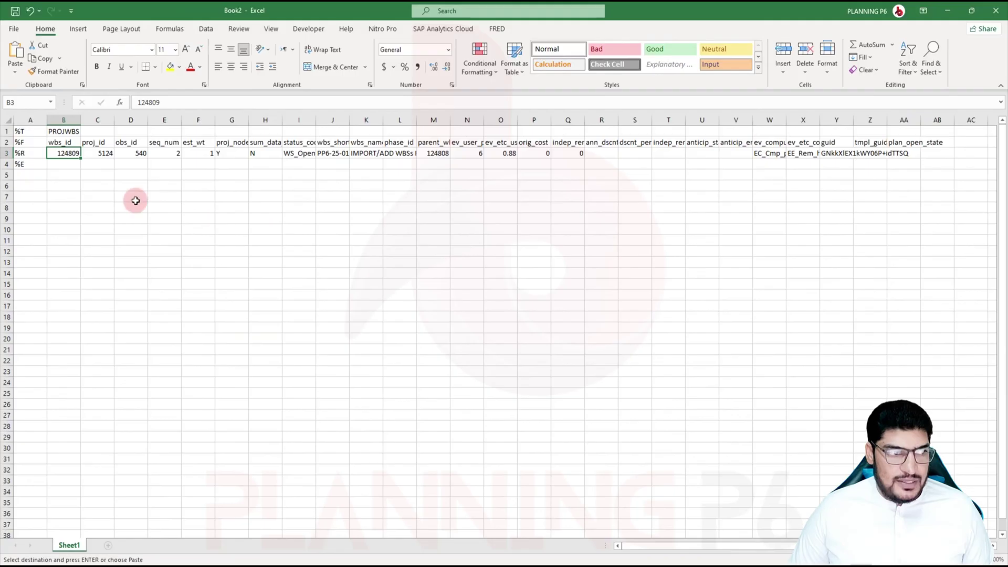
right_click(68, 162)
click(100, 208)
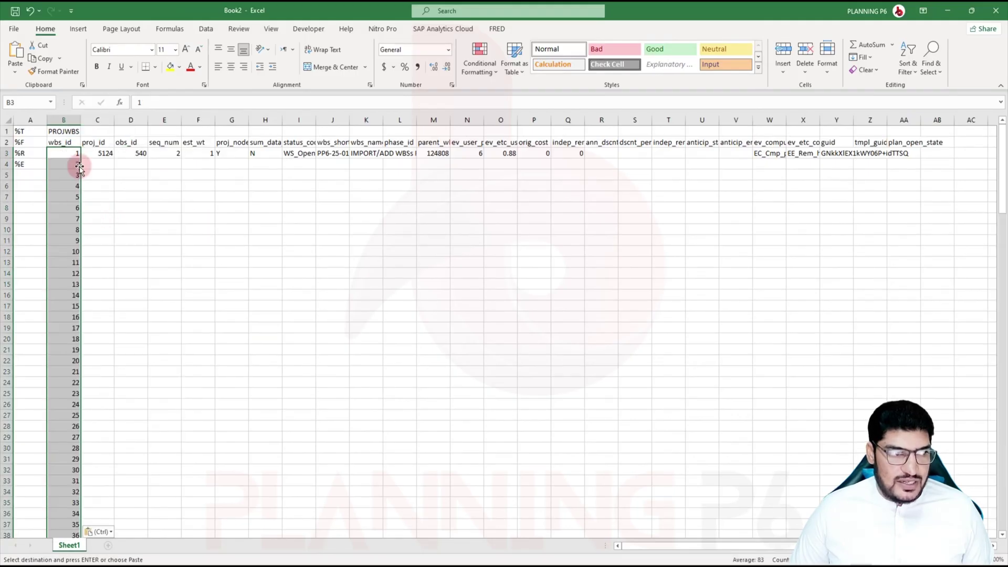
Fill proj_id 5124, obs_id 540, seq_num 2 and est_wt 1 from row 3 down through all WBS rows.
click(108, 154)
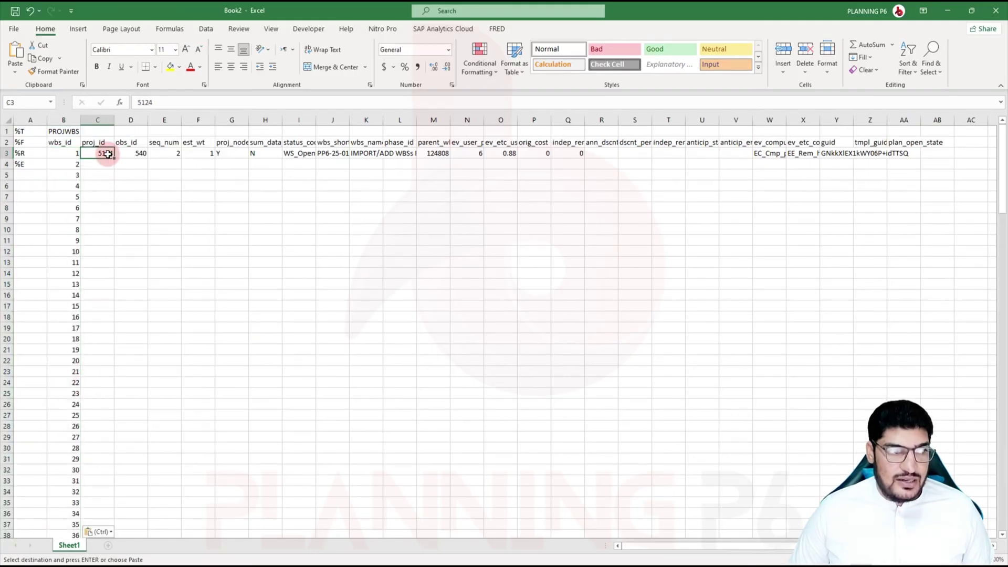
double_click(116, 159)
click(140, 153)
double_click(148, 159)
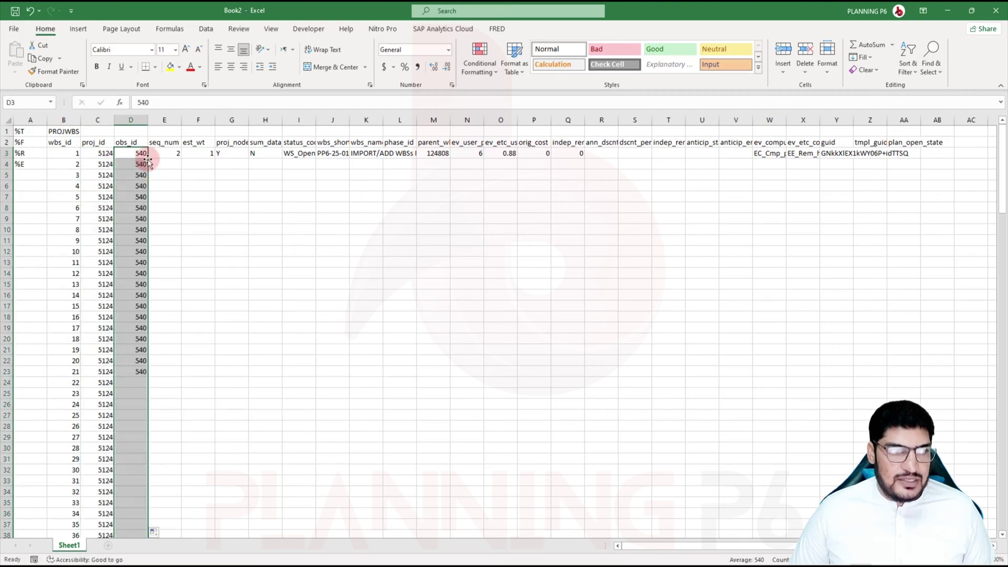
click(168, 153)
double_click(181, 160)
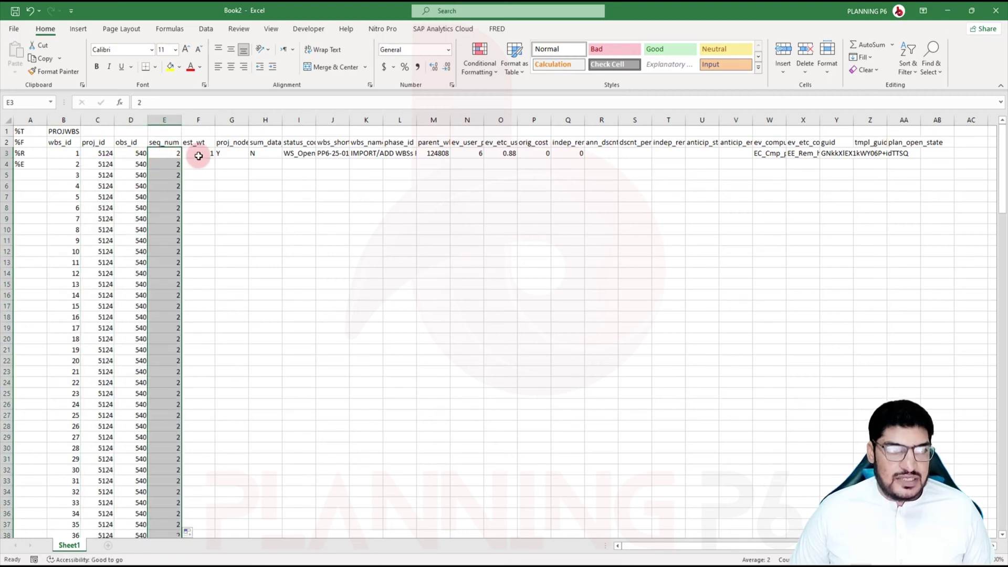
click(199, 156)
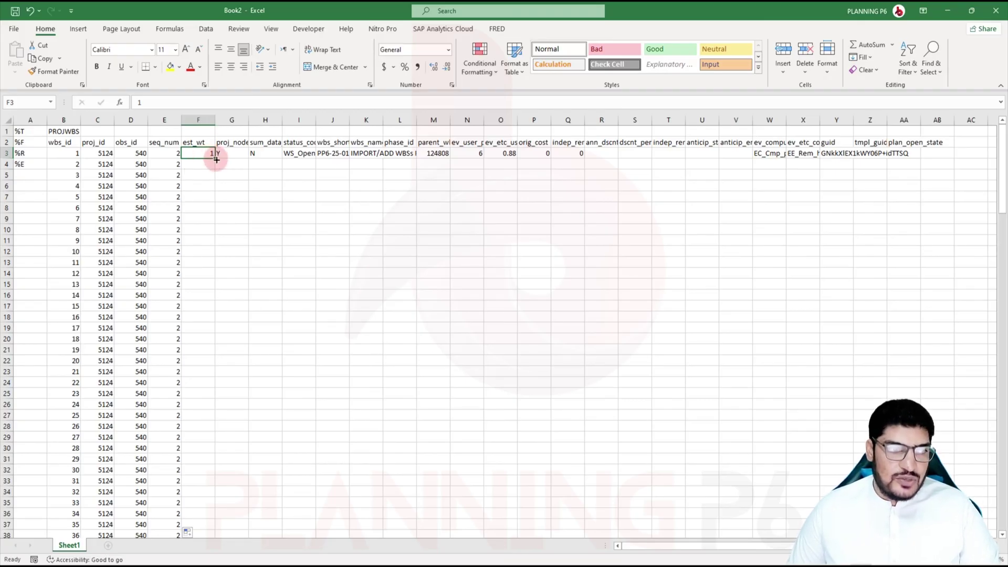
double_click(216, 160)
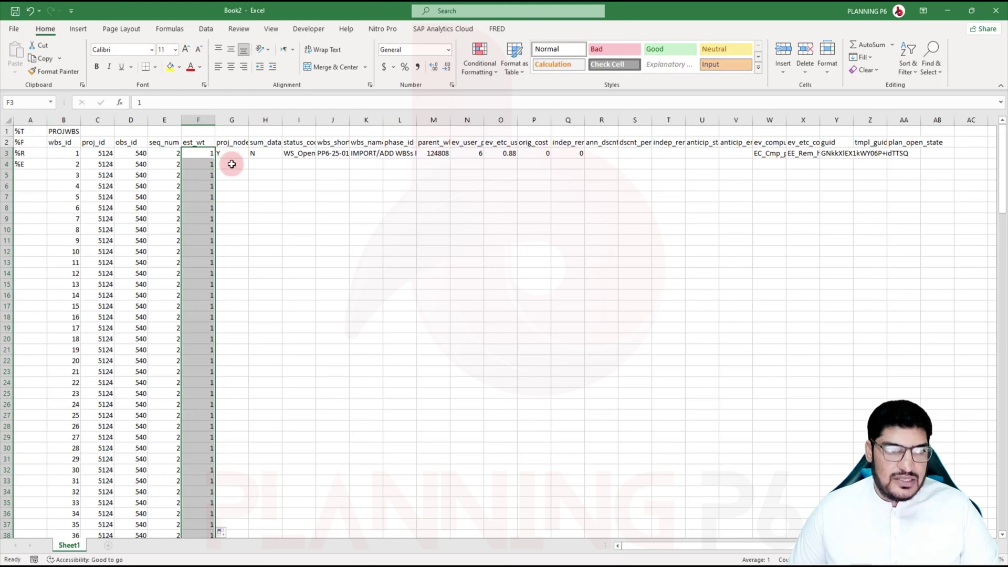
Fill N in the proj_node and sum_data_flag columns from row 4 down through all WBS rows.
click(232, 163)
text(N)
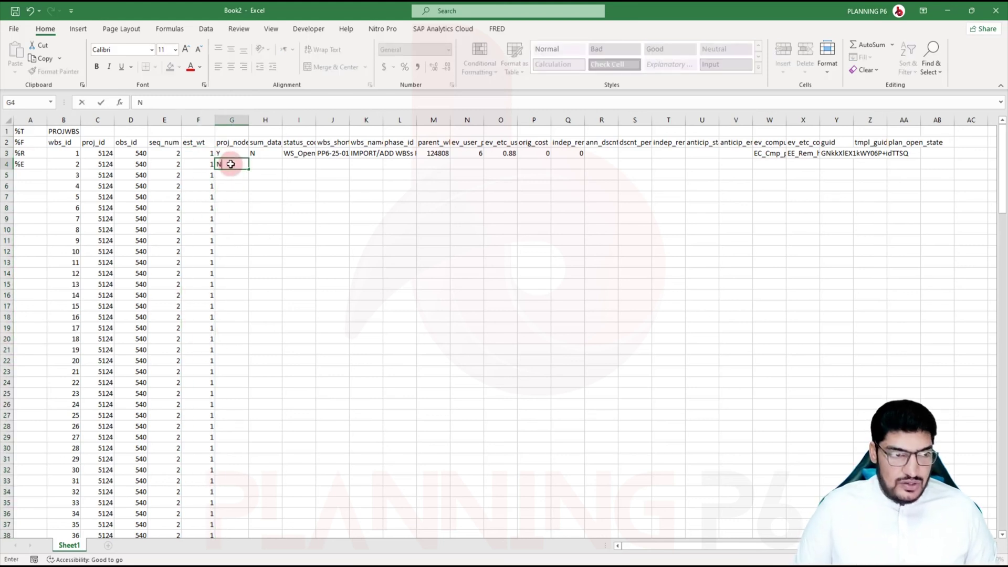
key(ctrl+Return)
drag(283, 124, 284, 124)
double_click(283, 124)
click(277, 155)
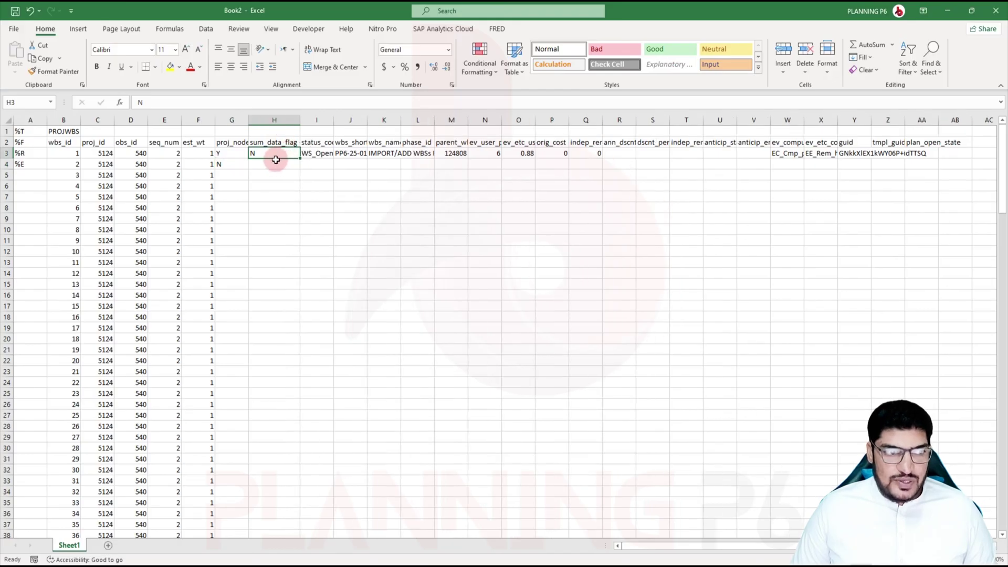
click(265, 163)
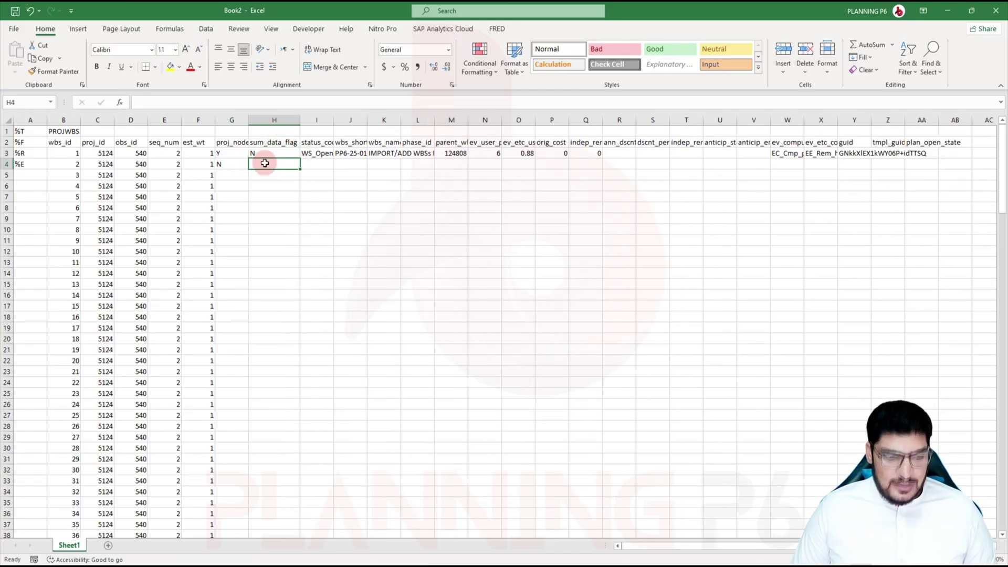
click(227, 167)
drag(249, 169, 300, 166)
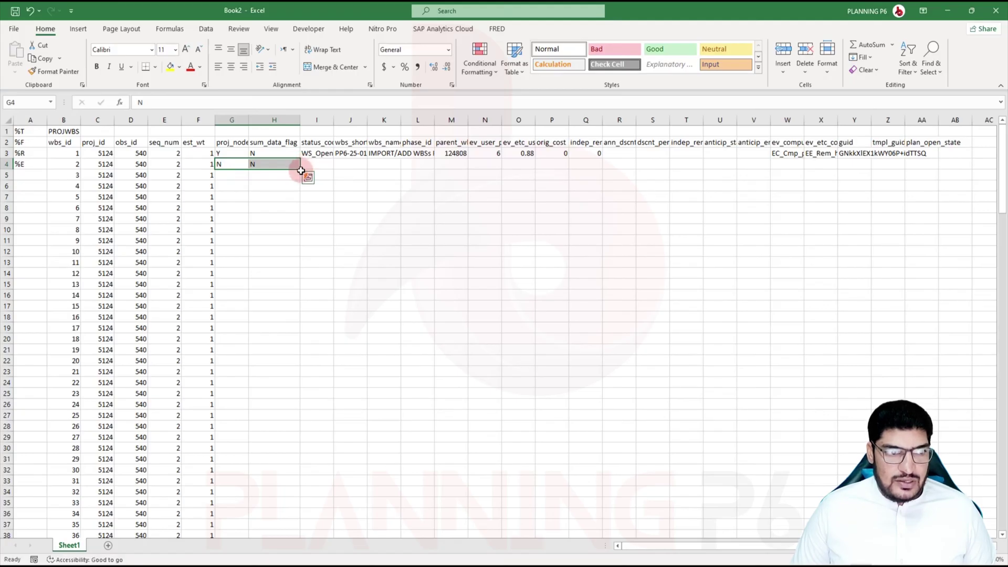
double_click(300, 169)
Fill WS_Open down the status_code column from I3 through all WBS rows and widen the column to show its header.
click(325, 153)
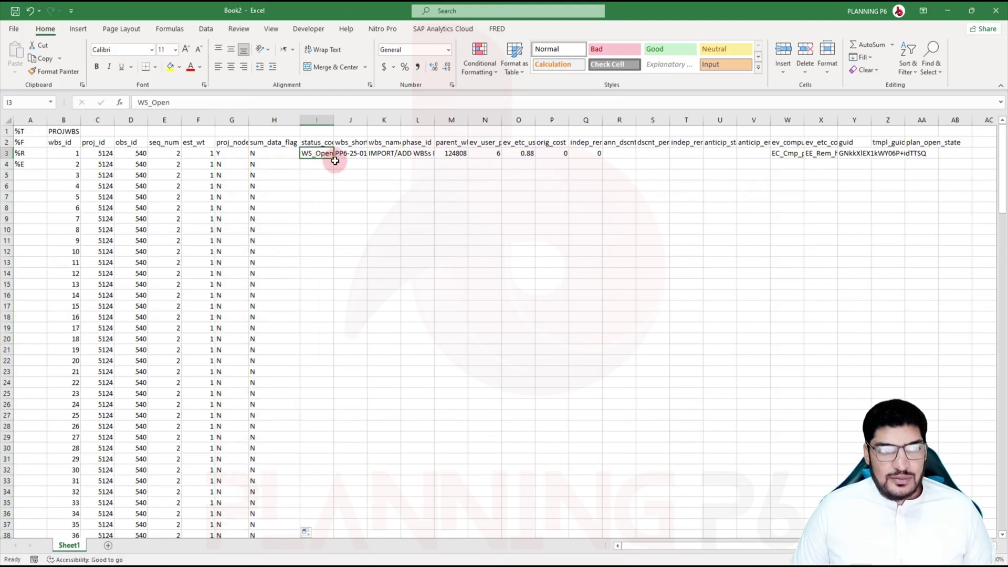
double_click(335, 159)
drag(334, 121, 347, 124)
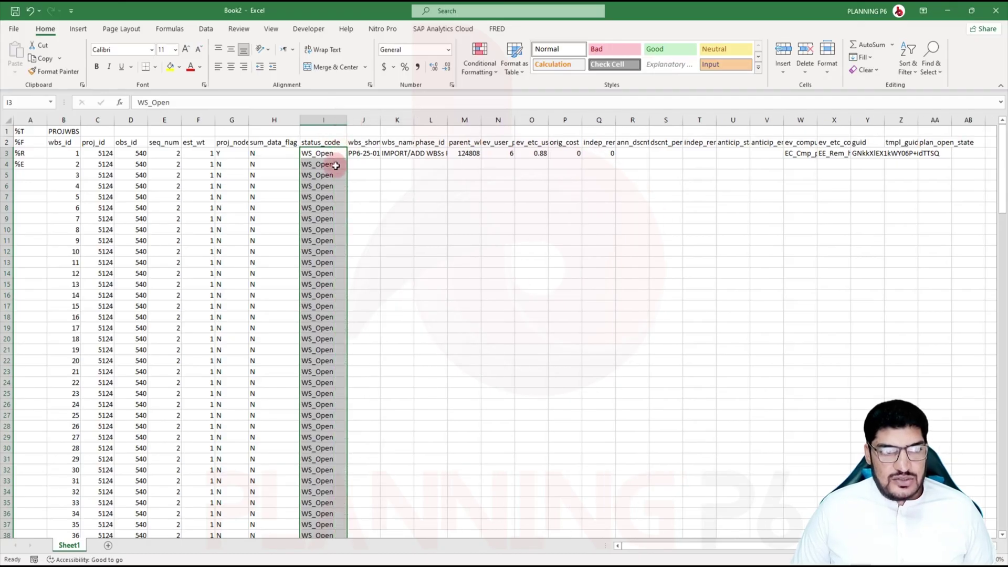
Widen Book2's WBS short name column, then copy the short names/codes from PI down to 8013 in the data center WBS workbook.
click(359, 166)
drag(381, 121, 394, 120)
click(371, 154)
key(alt+Tab)
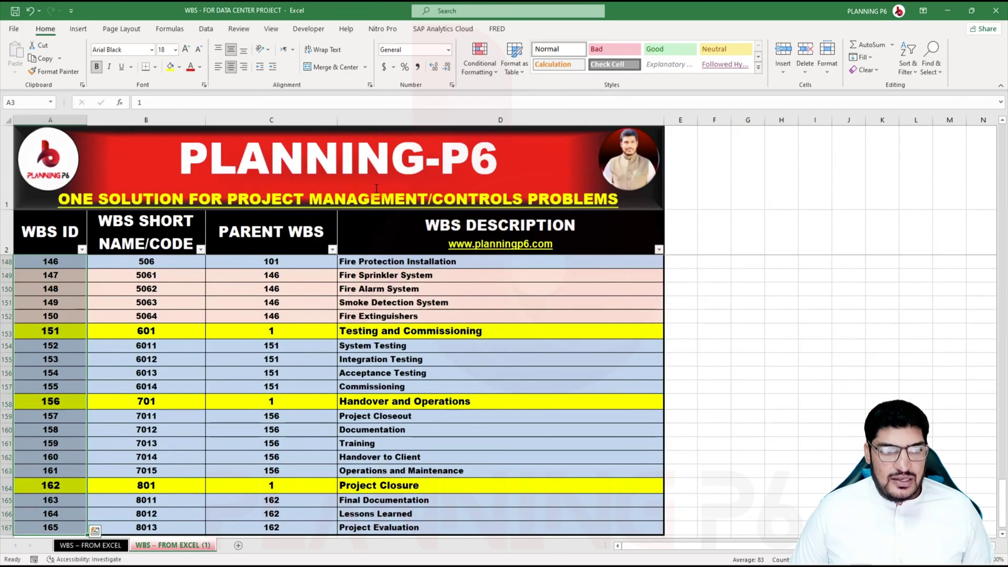
scroll(220, 310, up, 12)
key(Up)
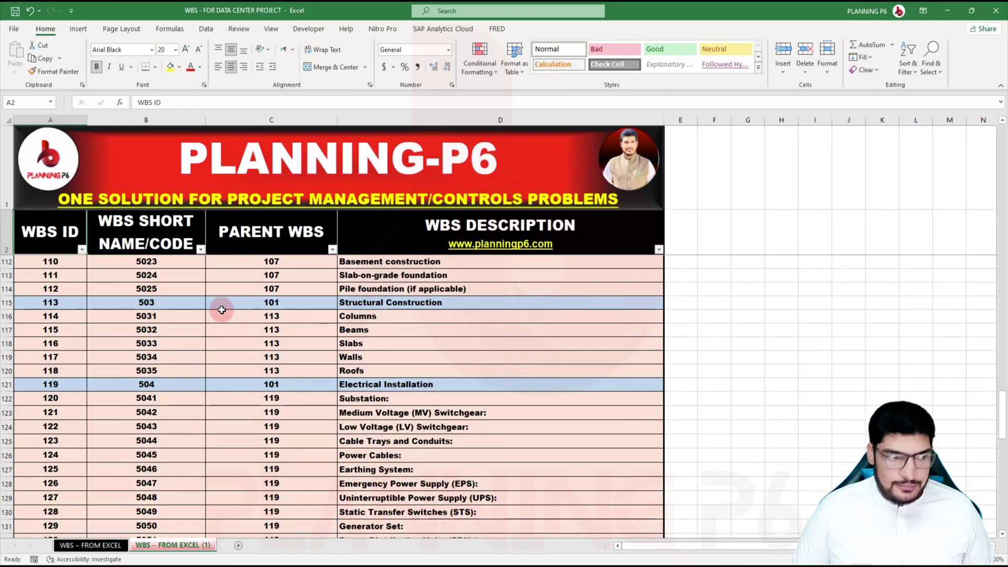
scroll(212, 308, up, 20)
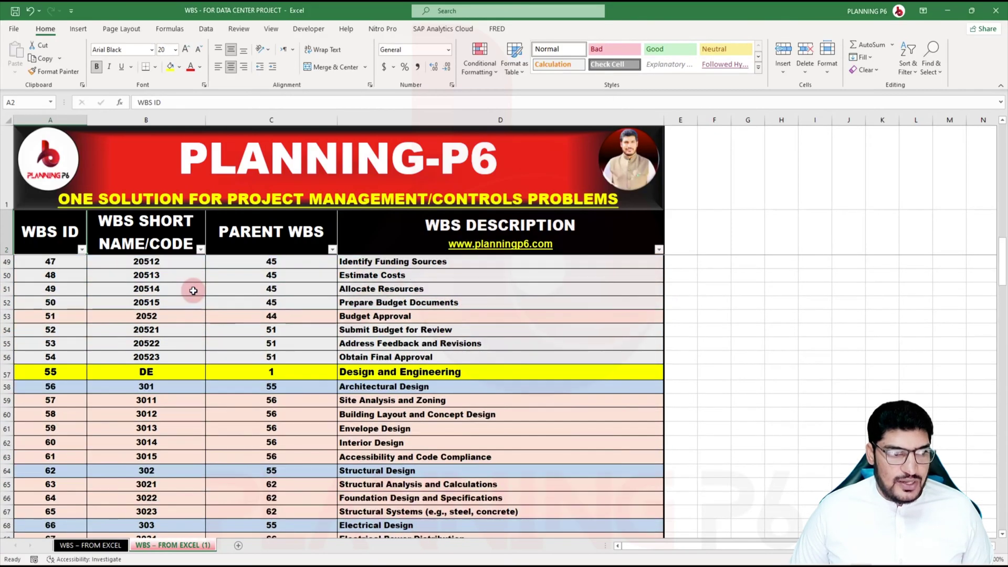
click(169, 282)
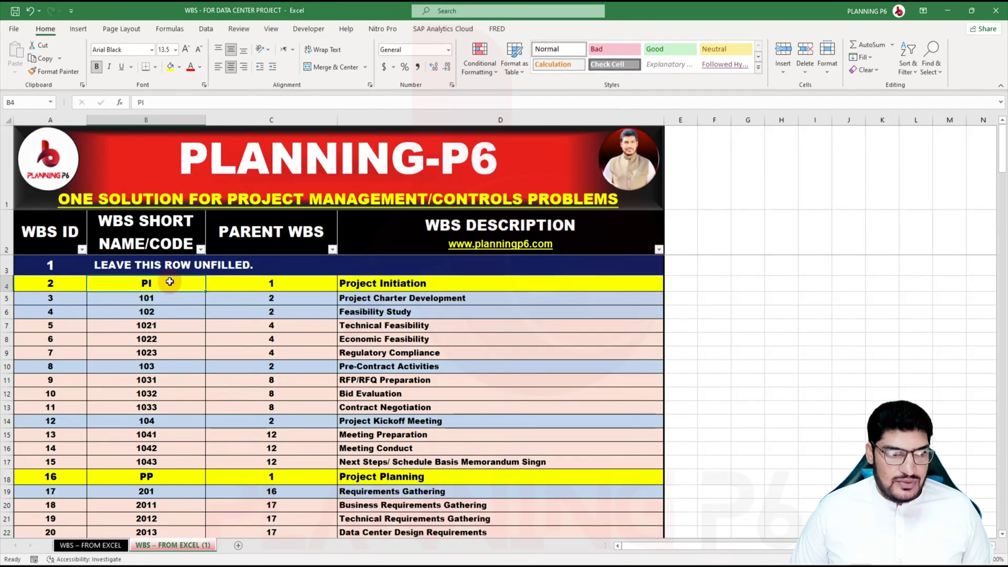
key(ctrl+shift+Down)
key(ctrl+c)
Paste the copied WBS short names/codes as values into Book2's short name column from J4.
key(alt+Tab)
click(369, 164)
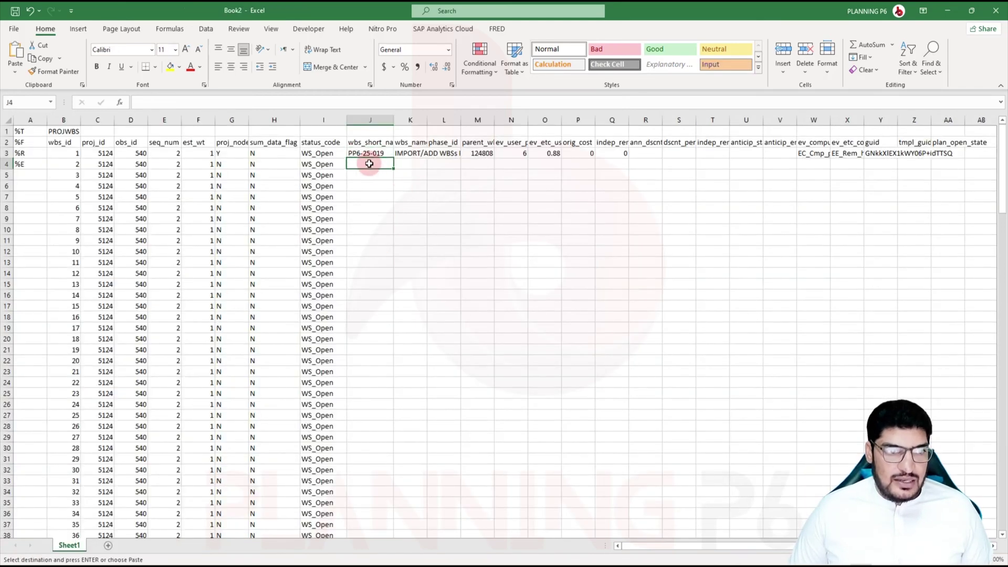
right_click(369, 164)
click(413, 219)
scroll(376, 327, down, 16)
scroll(376, 328, down, 20)
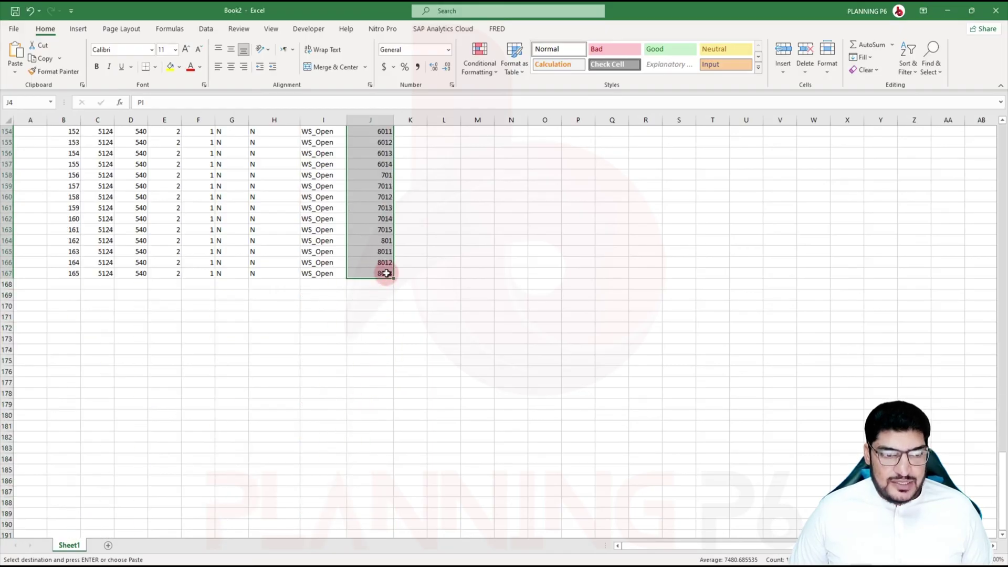
scroll(377, 273, up, 20)
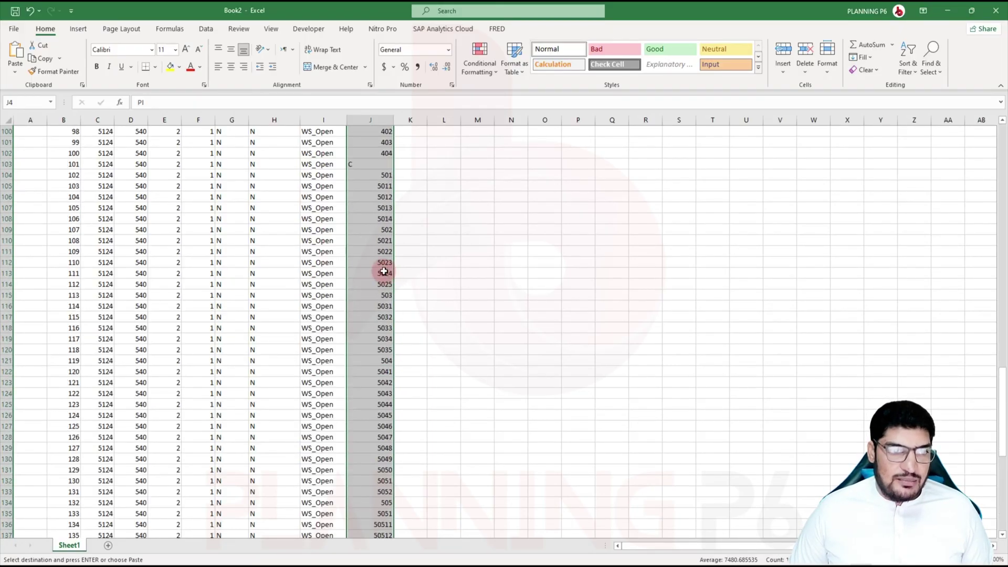
scroll(353, 261, up, 4)
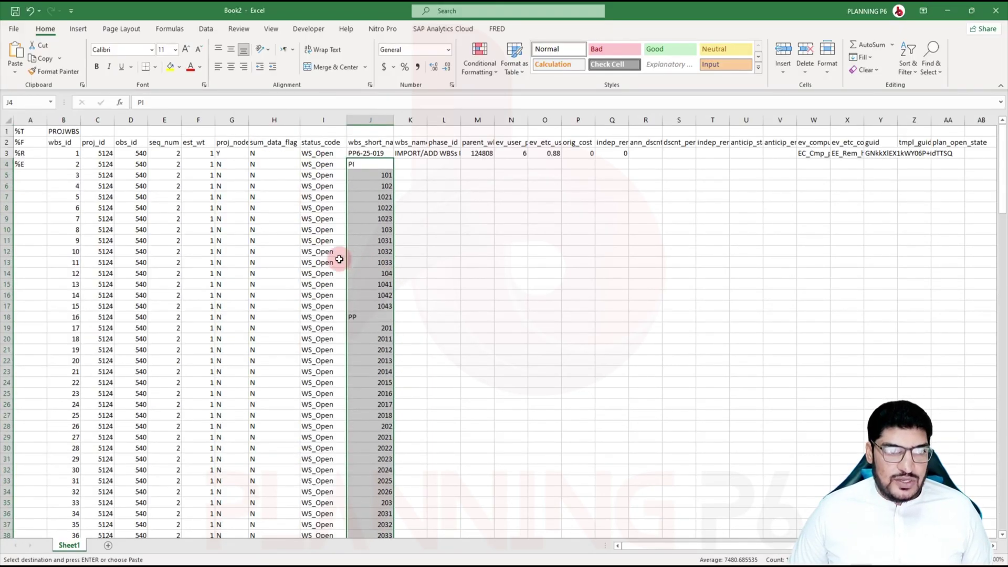
Widen Book2's wbs_name column and paste the WBS descriptions from the data center WBS workbook into it as values from K4.
click(410, 182)
click(410, 164)
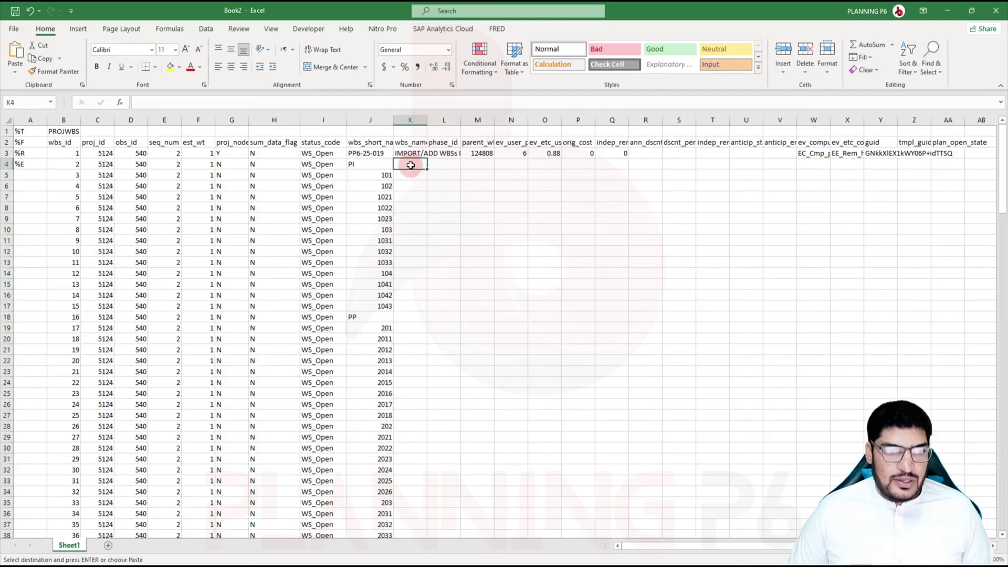
double_click(427, 121)
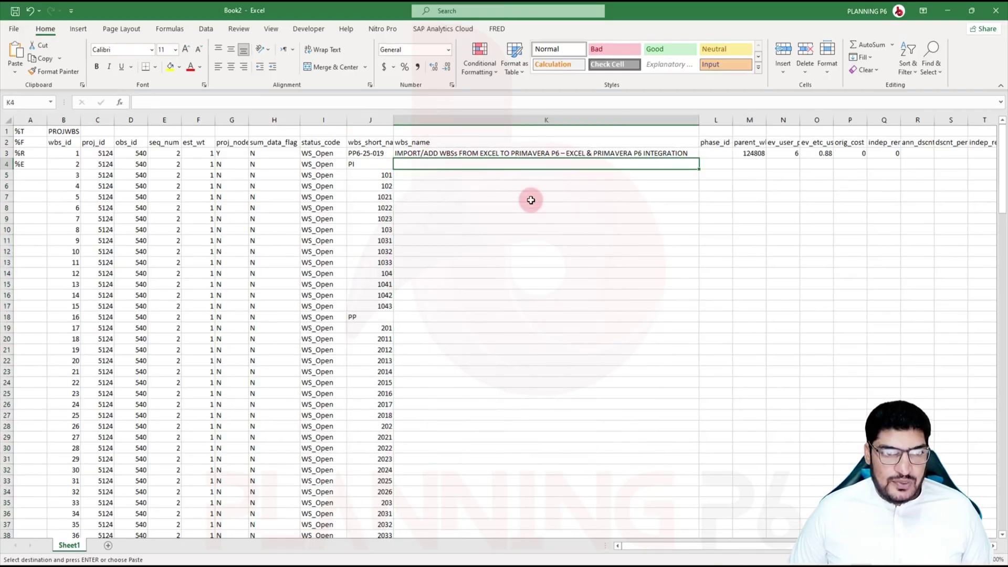
key(ctrl+Tab)
scroll(352, 312, up, 5)
scroll(352, 312, up, 20)
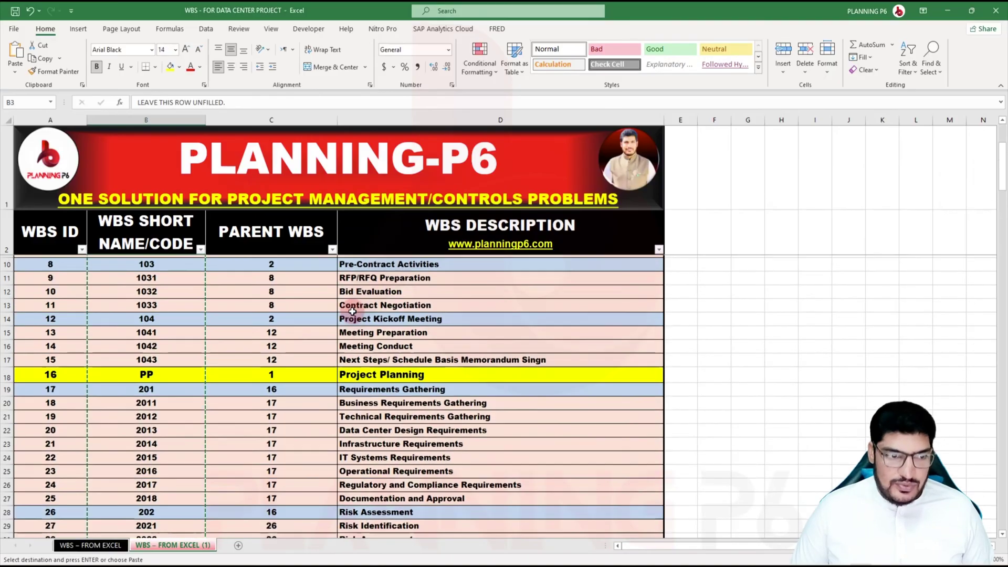
click(387, 283)
key(ctrl+shift+Down)
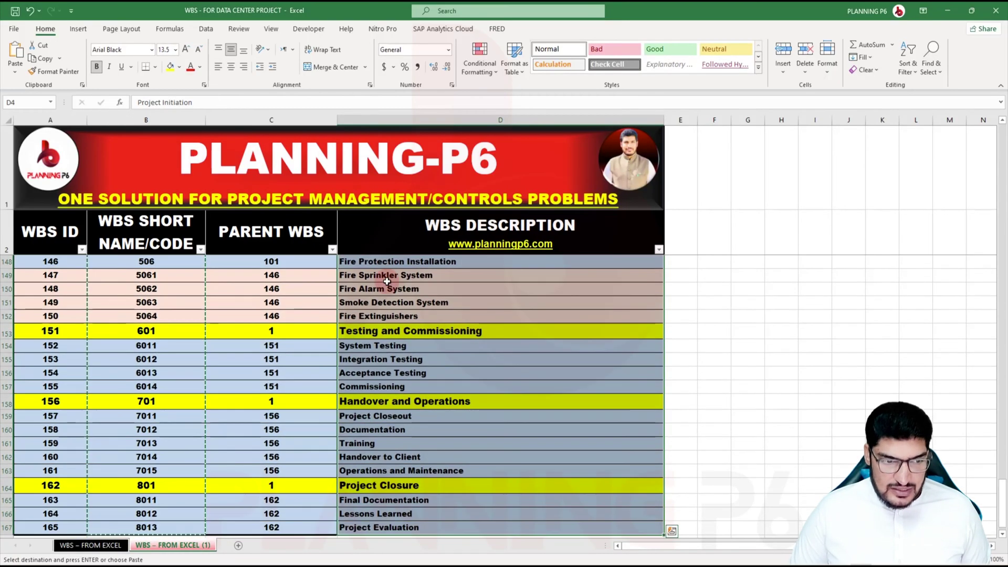
key(ctrl+Tab)
click(415, 163)
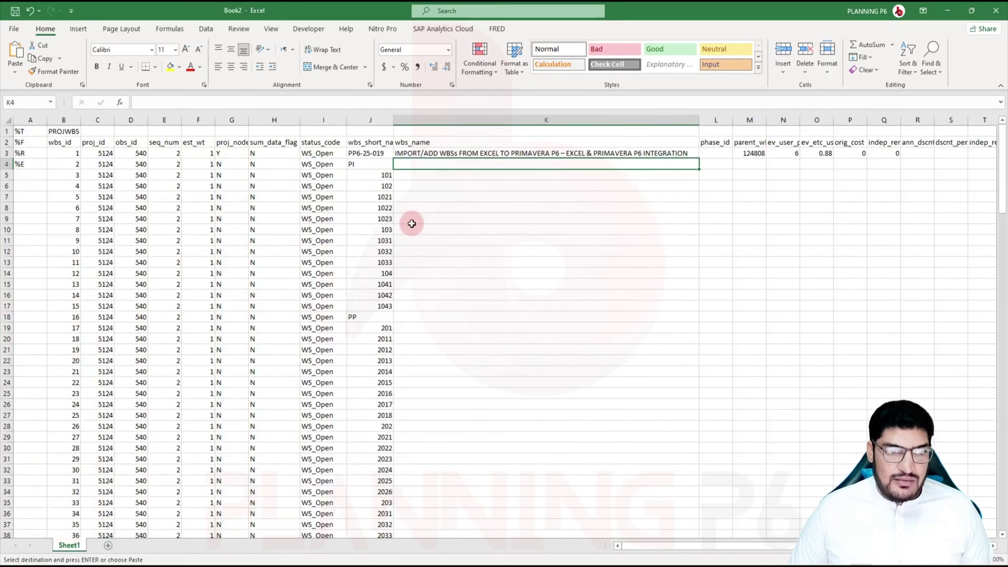
right_click(425, 161)
click(463, 224)
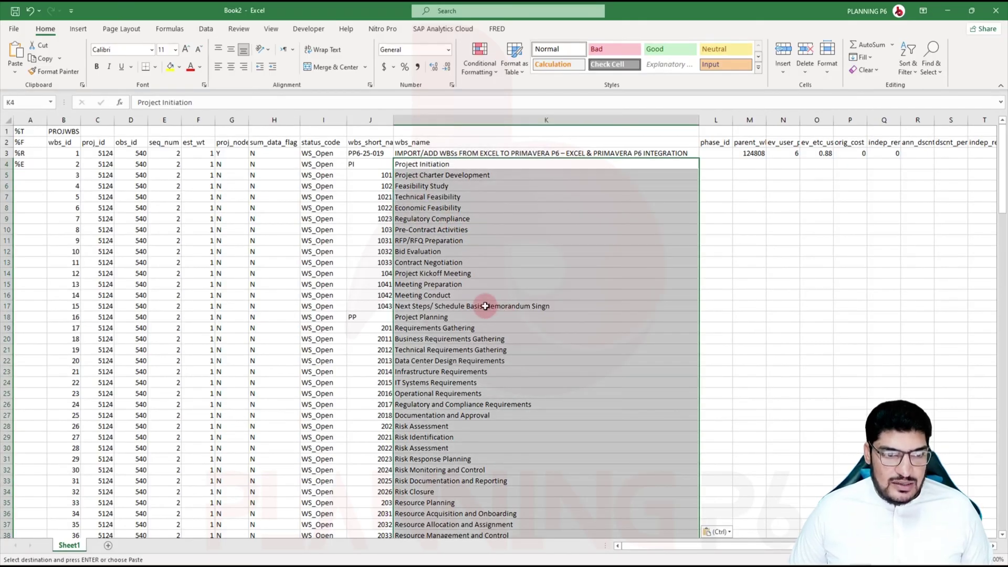
Copy the parent WBS numbers from C4 down to the last row of the data center WBS workbook.
key(ctrl+Tab)
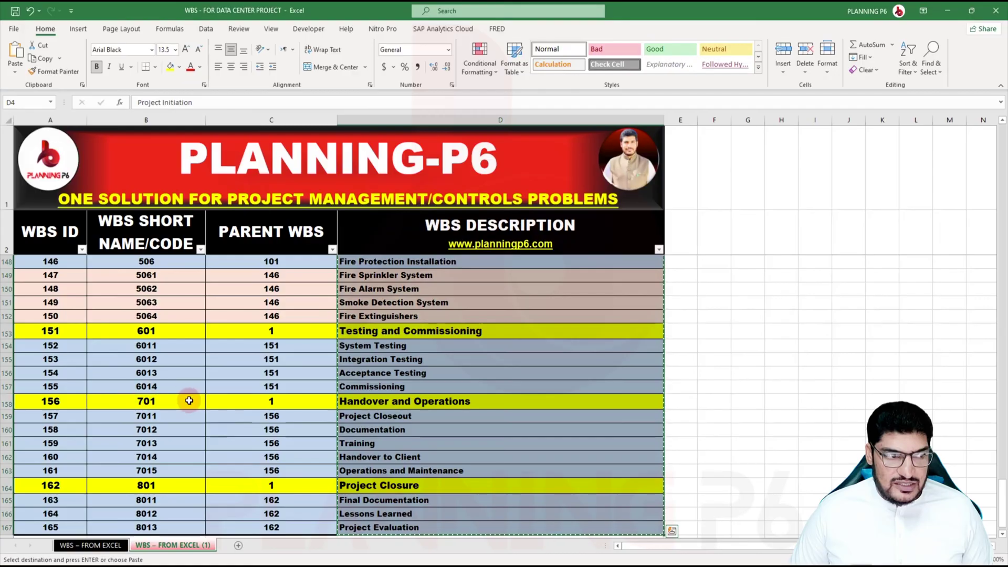
key(ctrl+Tab)
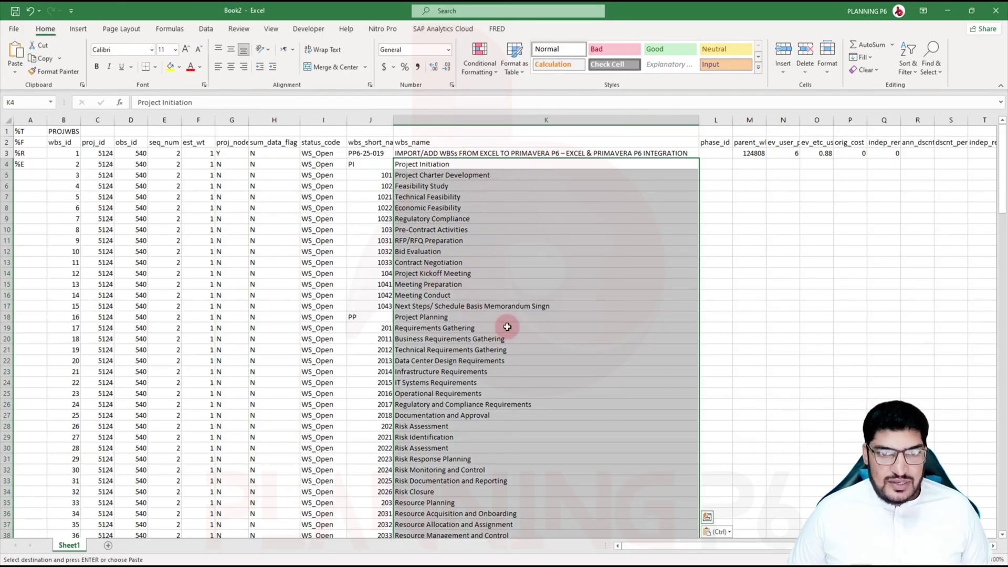
click(721, 153)
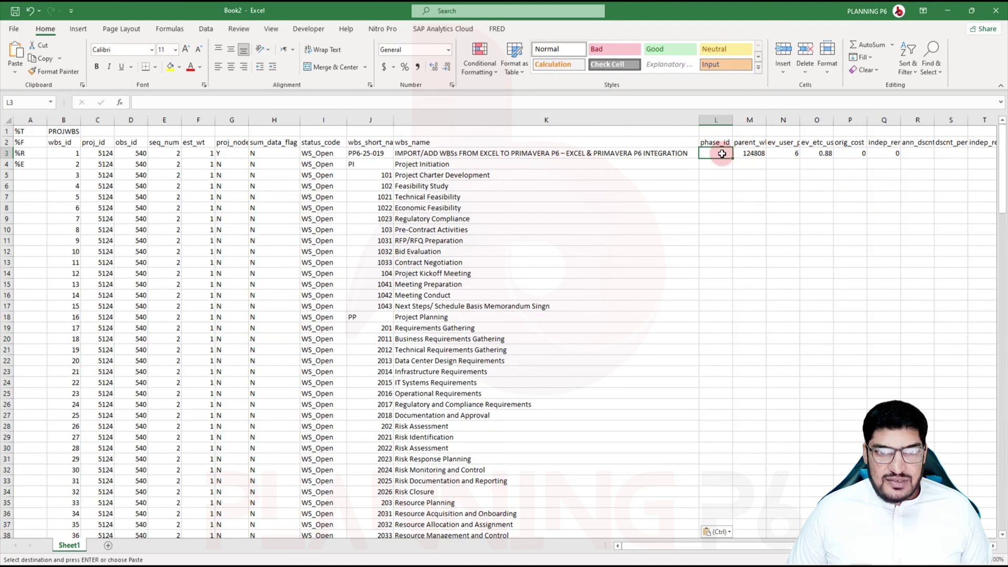
click(749, 163)
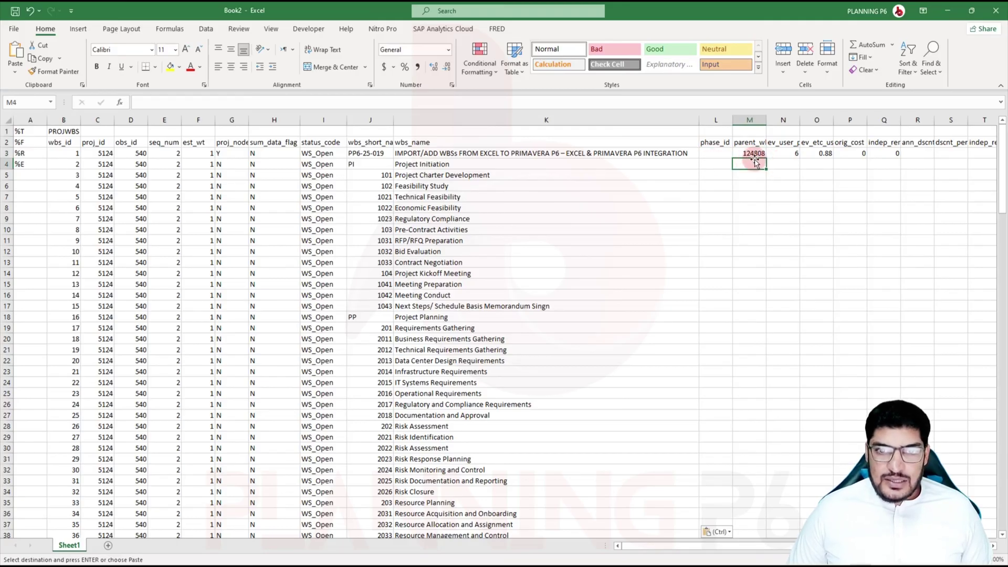
key(alt+Tab)
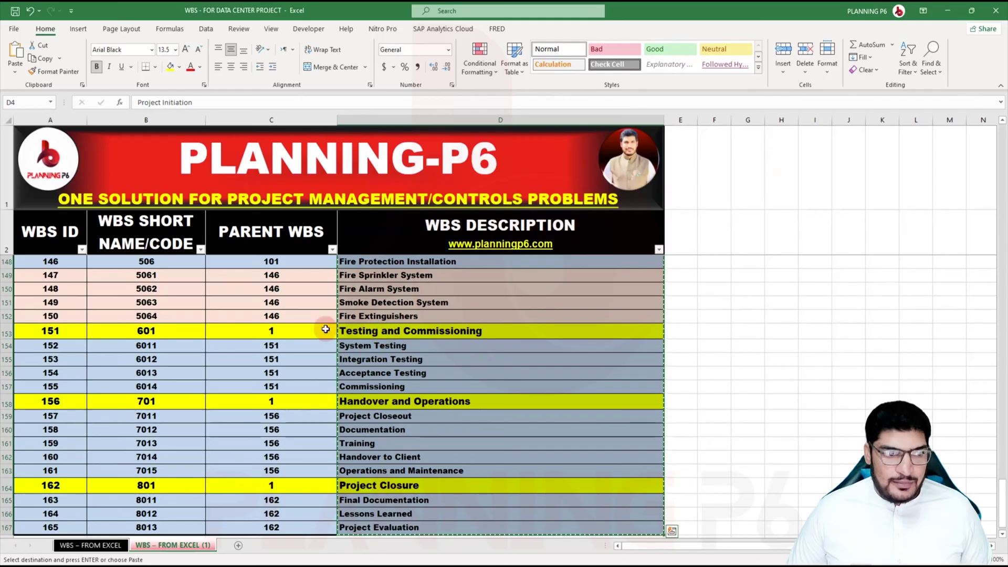
scroll(327, 325, up, 19)
scroll(990, 349, up, 20)
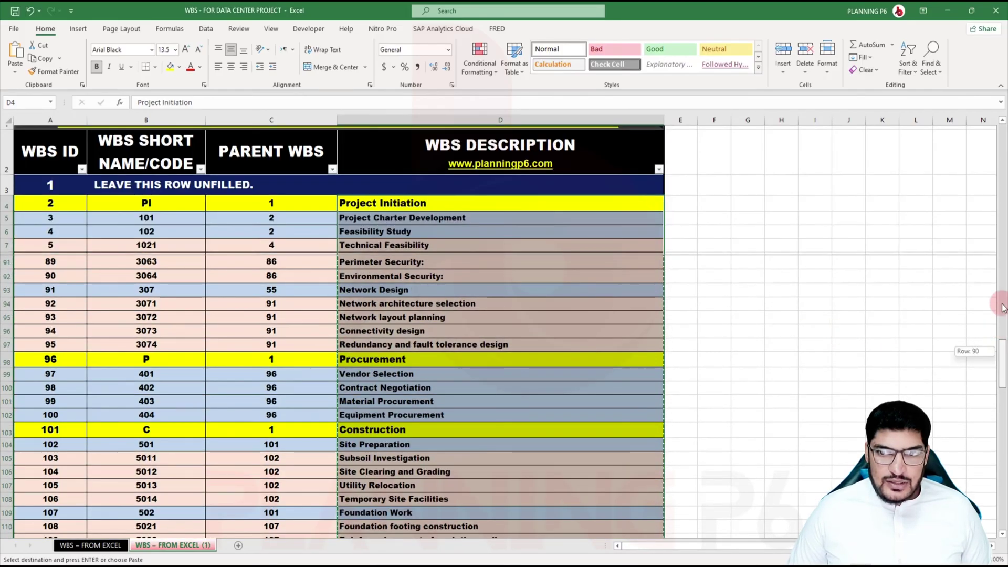
click(293, 298)
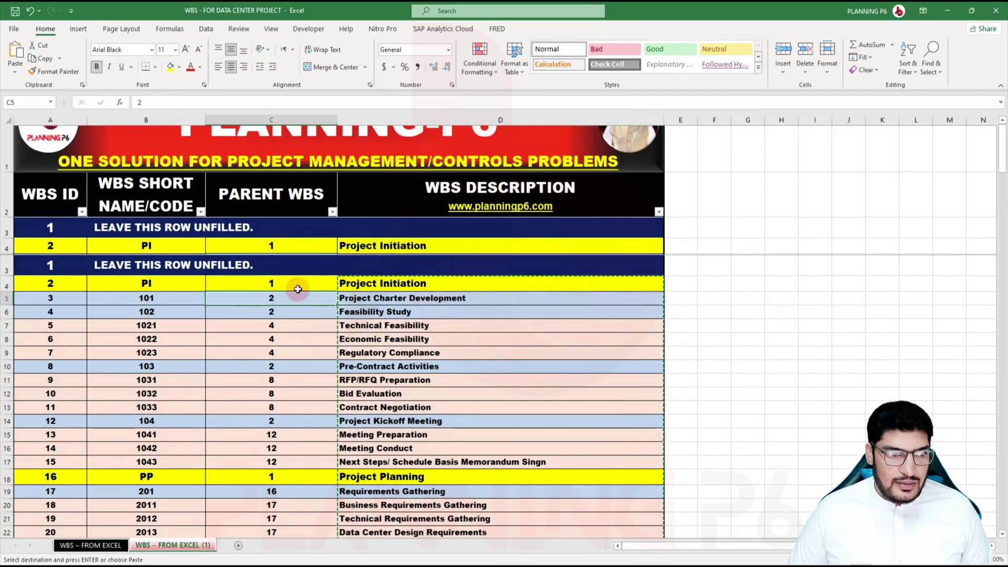
click(299, 288)
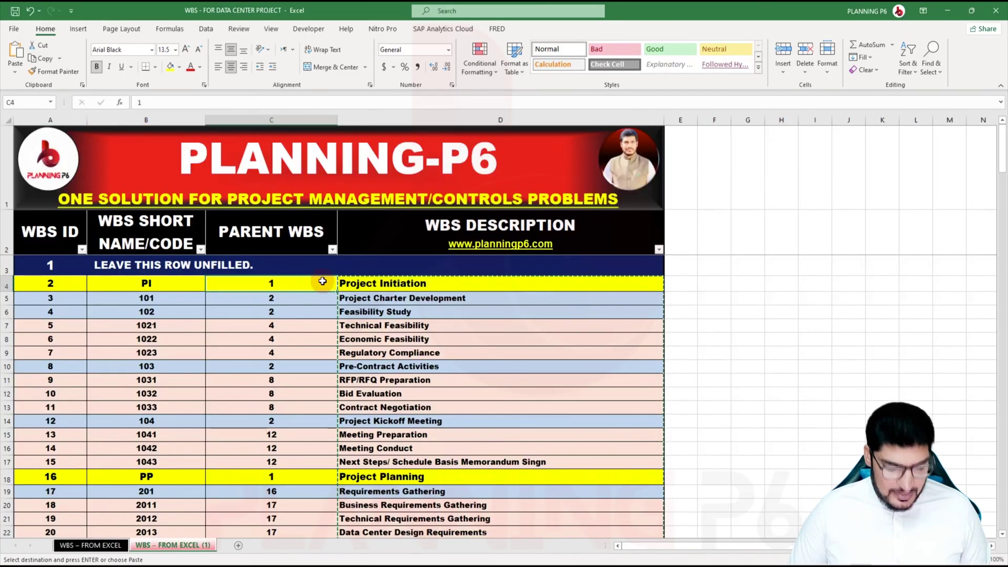
key(ctrl+shift+Down)
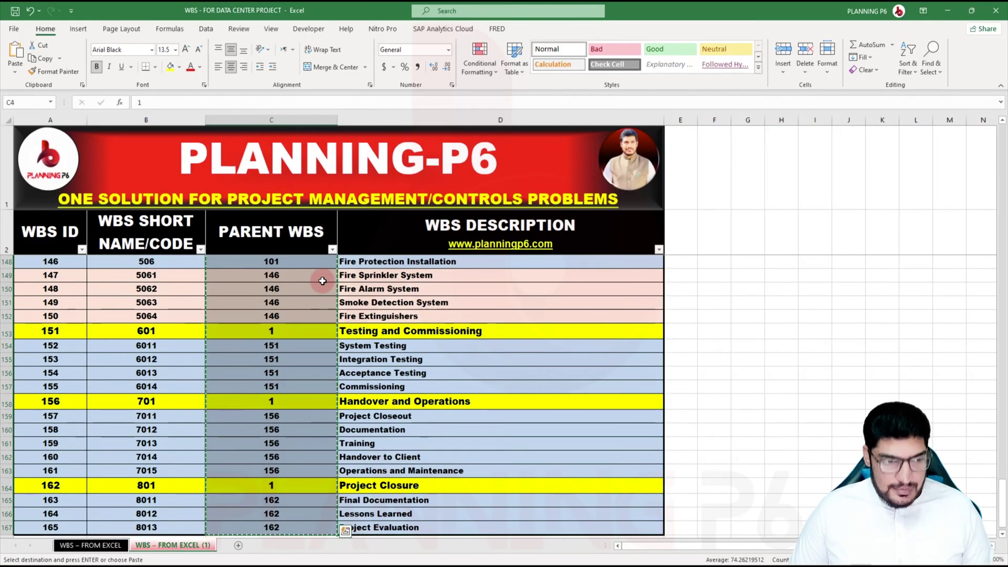
Paste the copied parent WBS numbers as values into Book2's parent WBS column from M4.
key(alt+Tab)
right_click(751, 165)
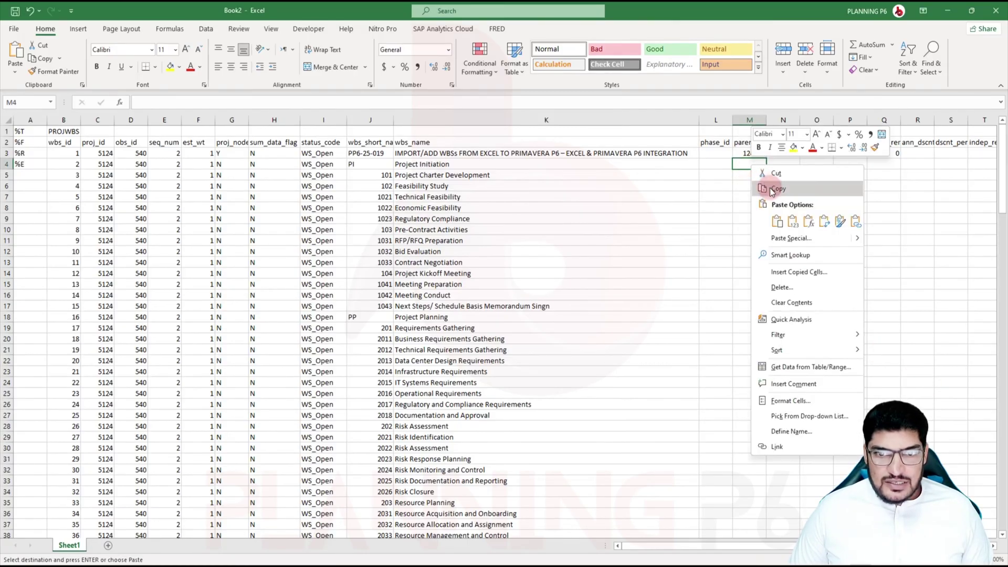
click(768, 218)
scroll(768, 218, down, 20)
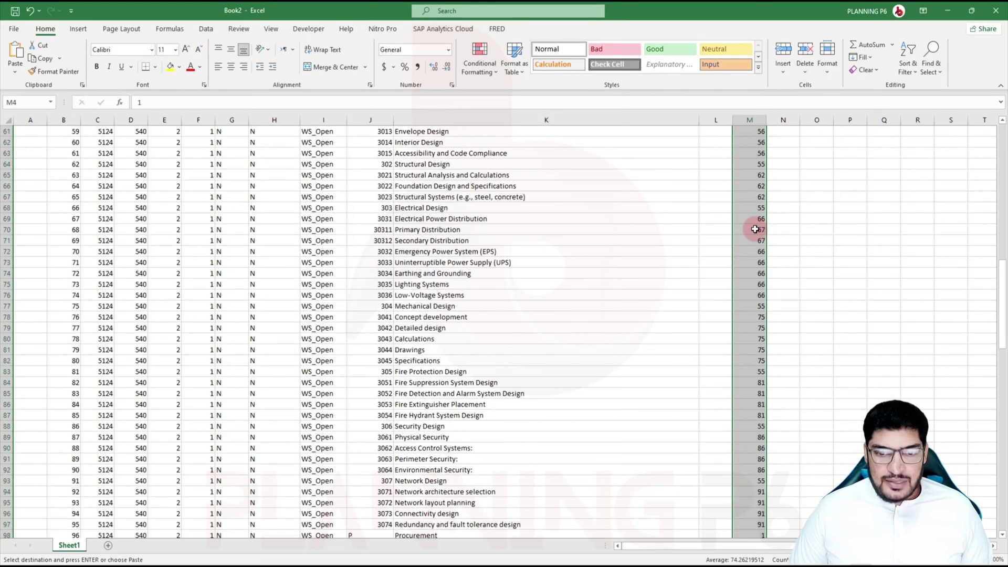
scroll(756, 229, down, 11)
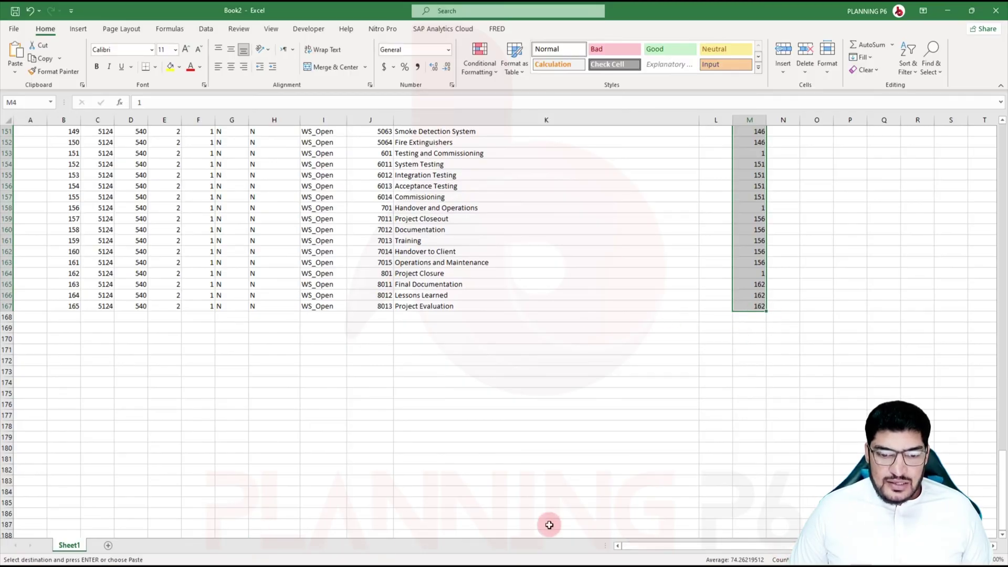
scroll(111, 281, up, 20)
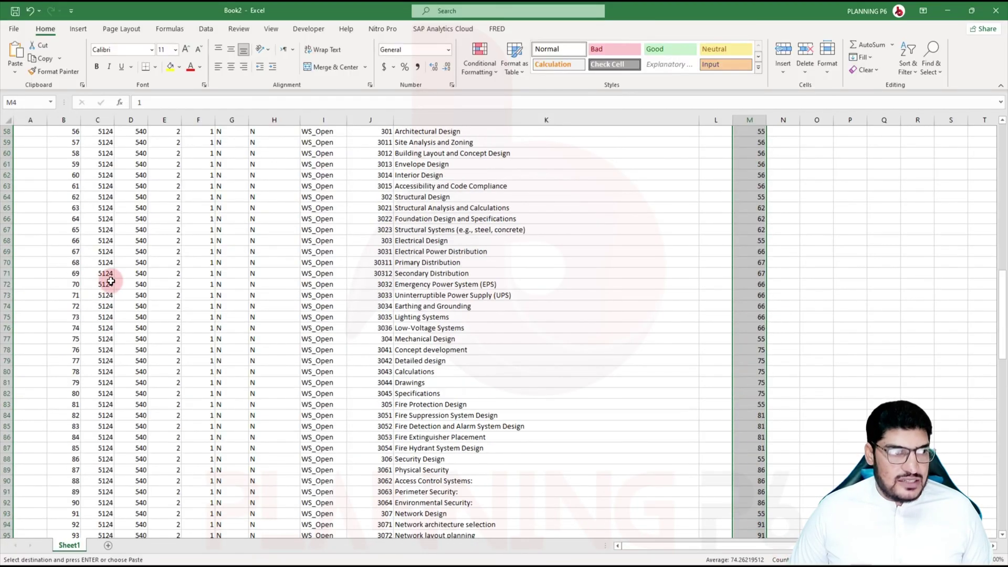
Move the %E end marker from A4 to A168, directly below the last WBS row in Book2.
click(41, 163)
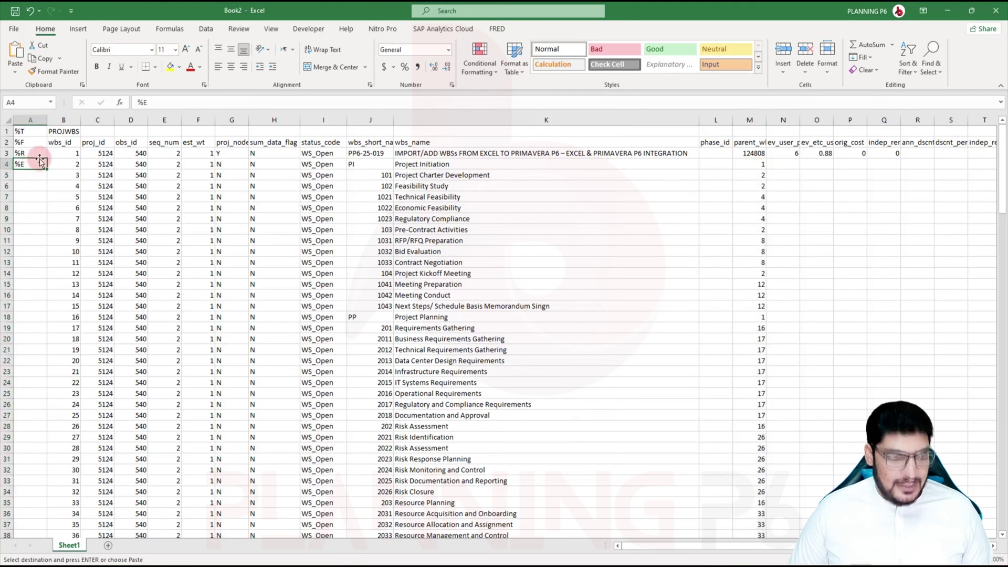
scroll(21, 260, down, 20)
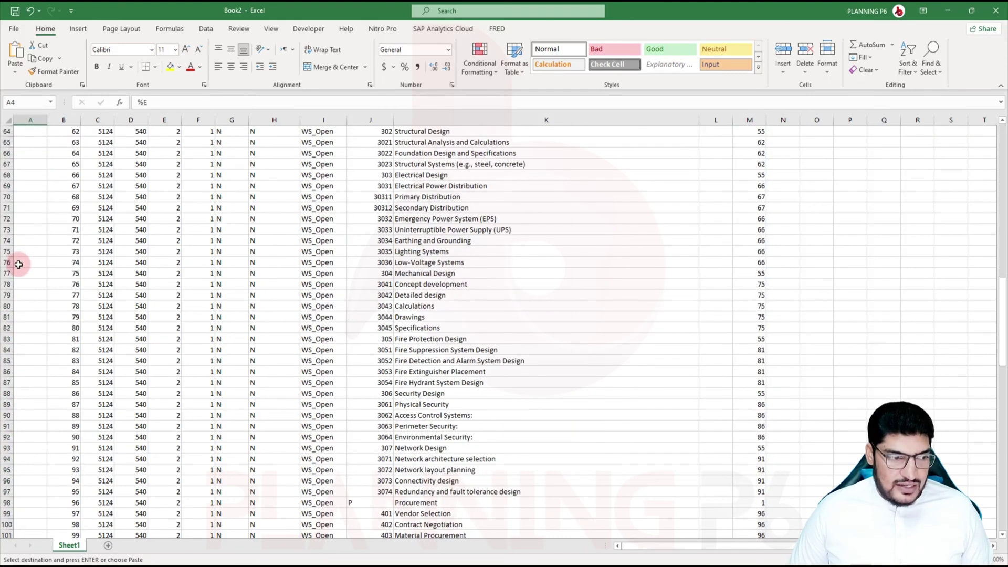
scroll(22, 262, down, 19)
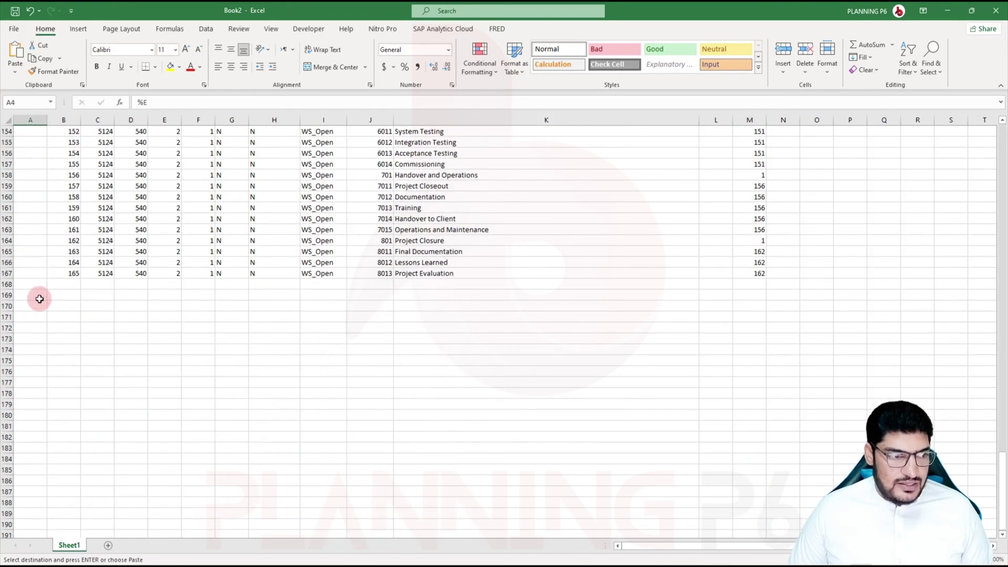
key(Return)
Fill the %R row marker from A3 down column A to the last WBS row.
scroll(36, 273, up, 20)
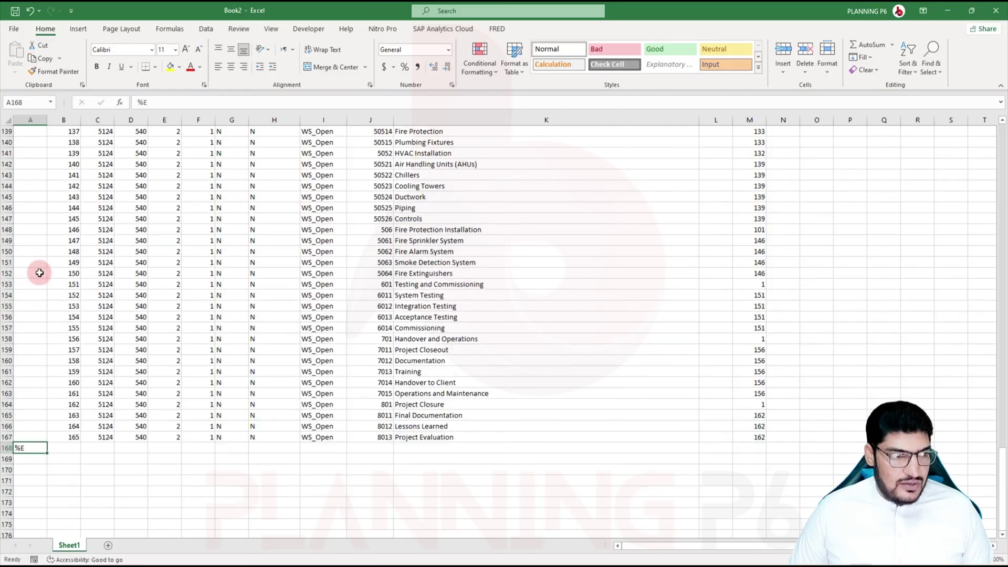
scroll(32, 259, up, 20)
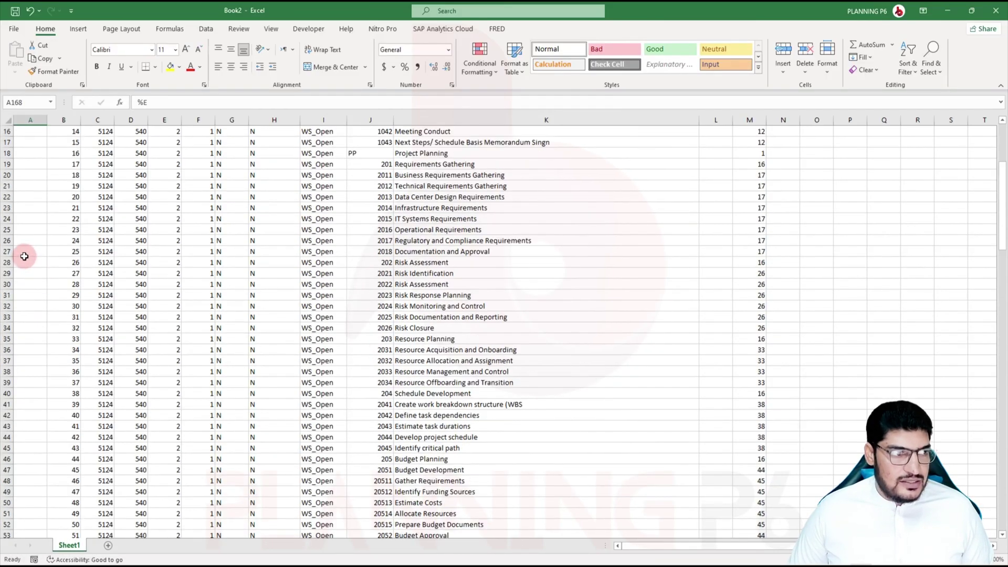
click(31, 155)
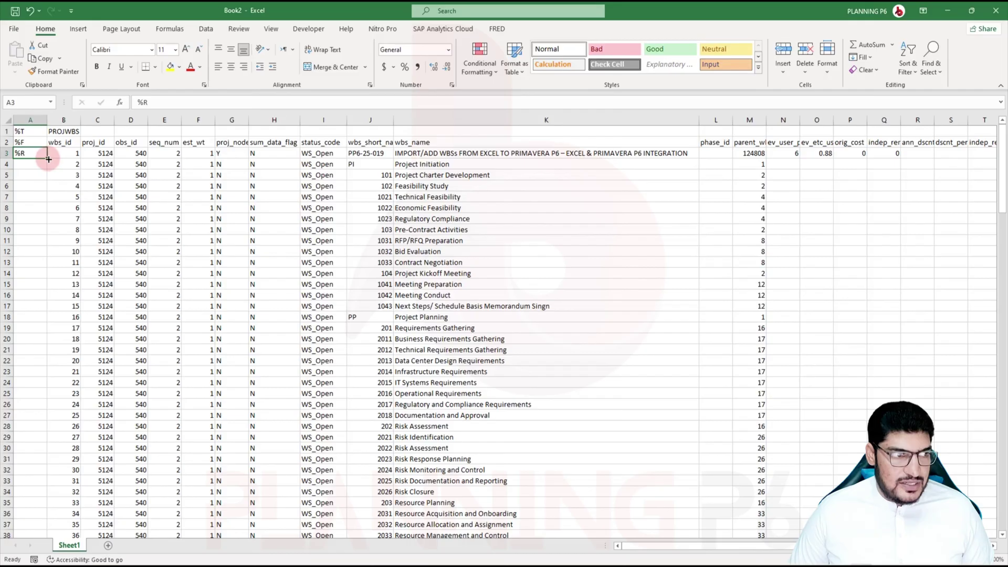
double_click(47, 159)
Copy Book2's whole PROJWBS table from A1 to its last cell and paste it over the selected PROJWBS section of PP6-25-019.xer in Notepad.
click(37, 132)
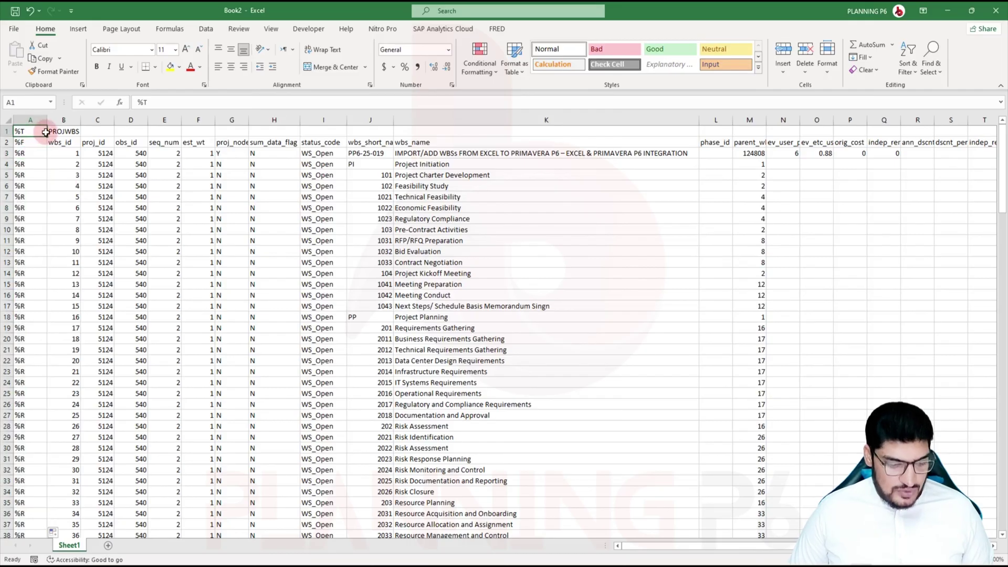
key(ctrl+shift+End)
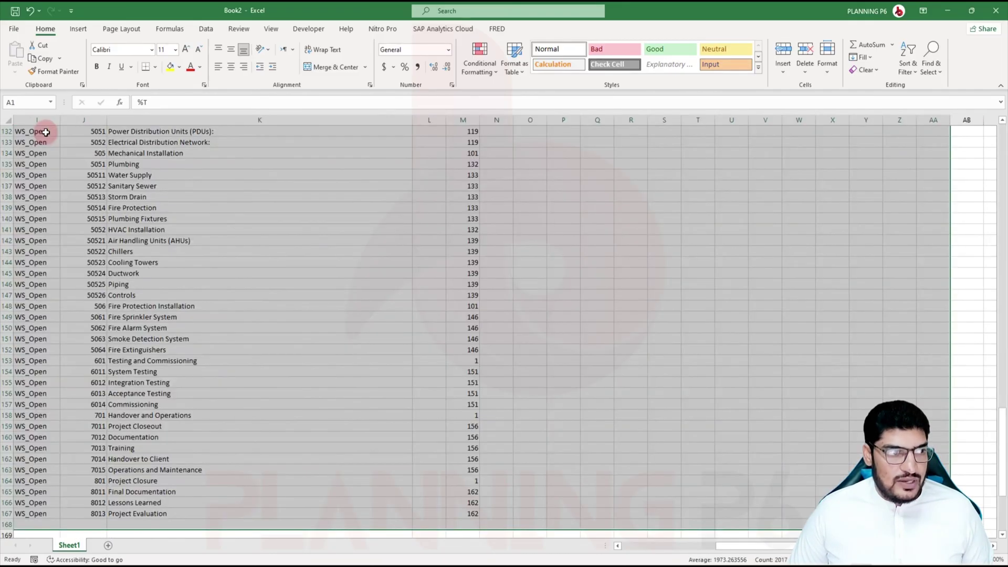
key(ctrl+c)
key(alt+Tab)
key(Tab)
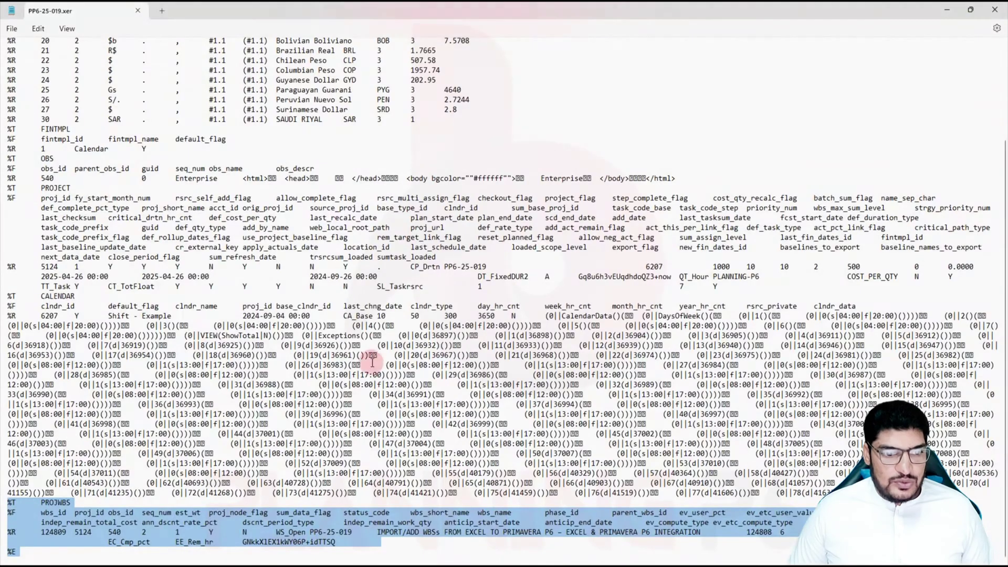
key(ctrl+v)
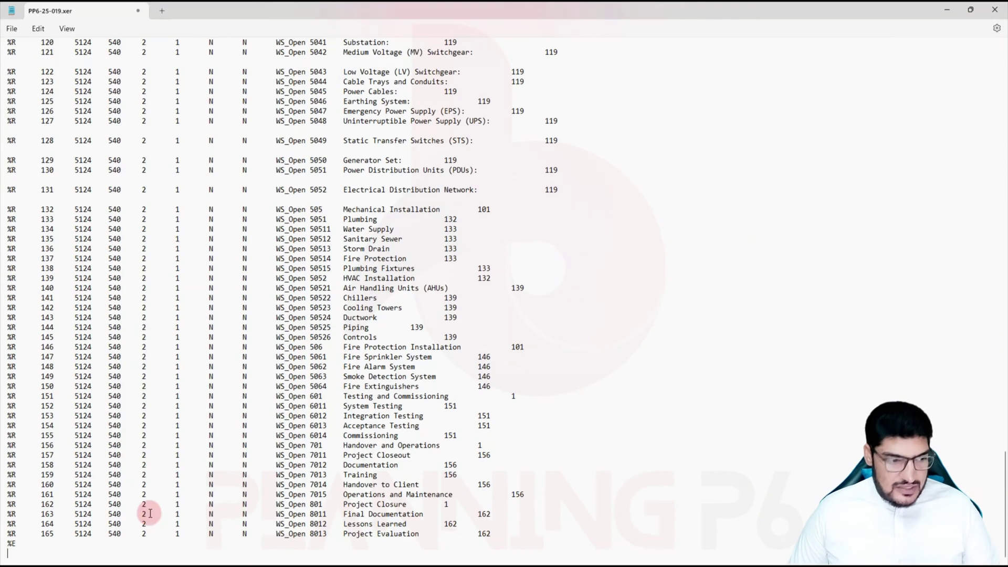
click(11, 29)
click(25, 119)
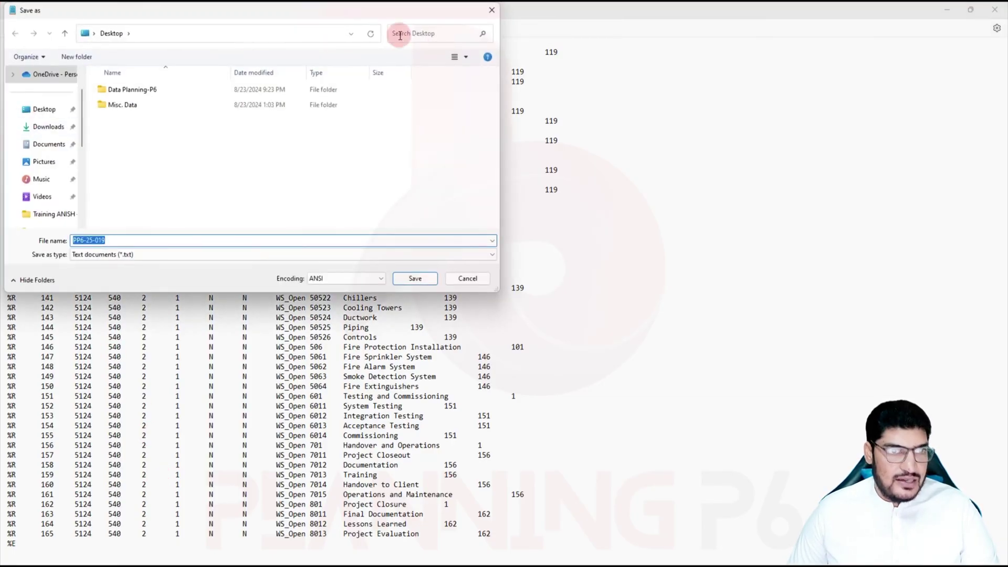
click(498, 11)
Save the edited PP6-25-019.xer under its existing name and close it.
click(11, 29)
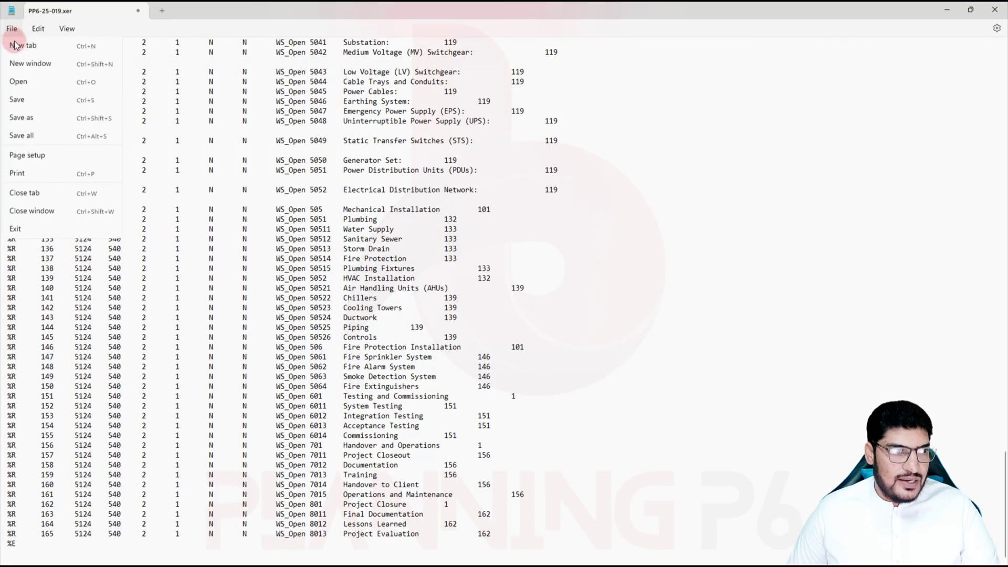
click(17, 103)
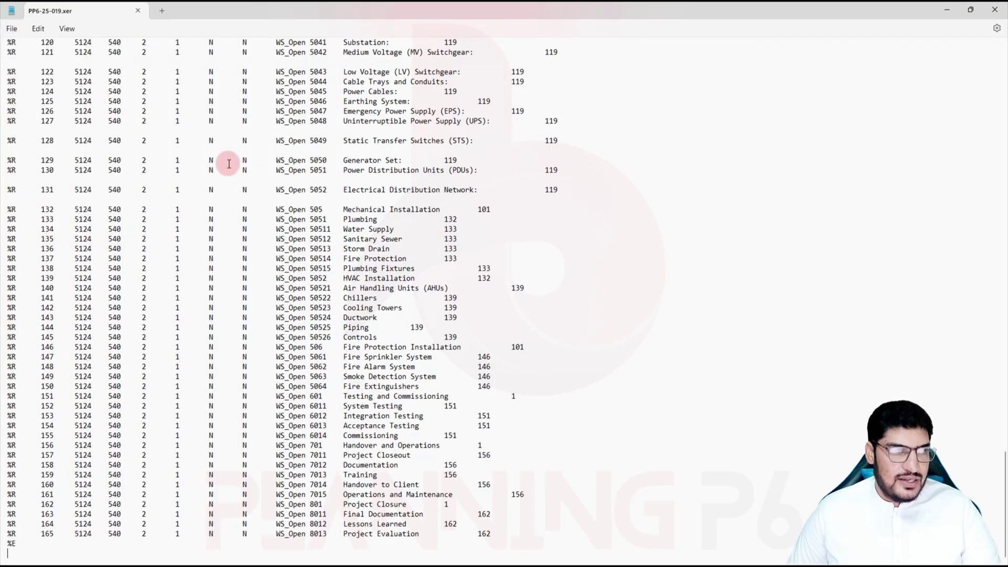
click(993, 16)
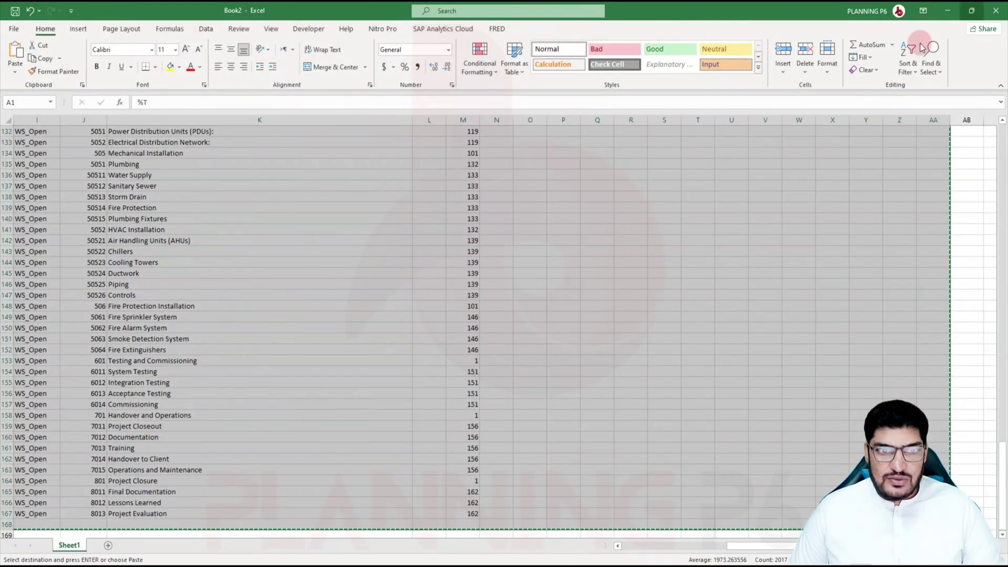
Minimize Book2 and the data center WBS workbook and switch to Primavera P6.
click(949, 11)
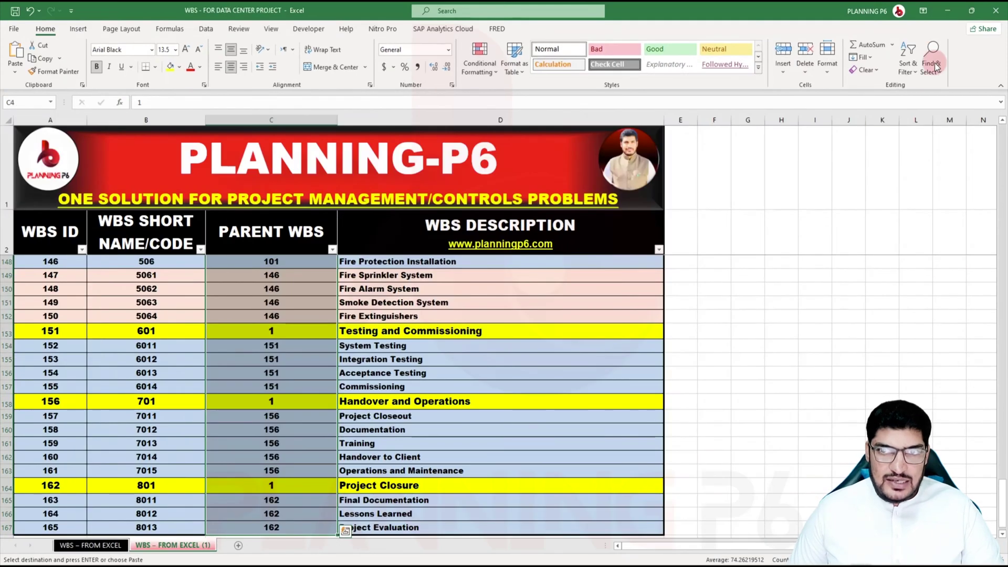
click(945, 10)
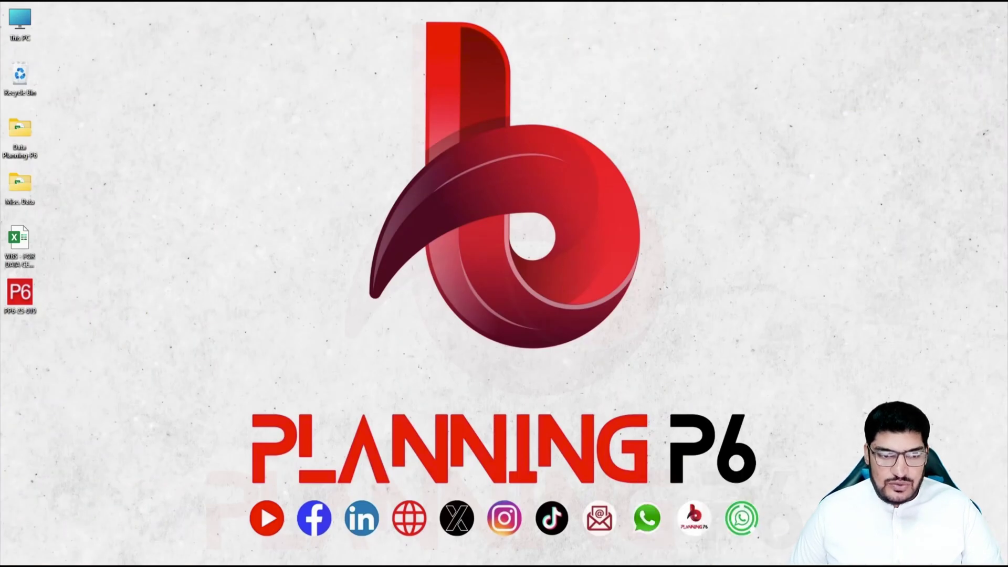
click(710, 557)
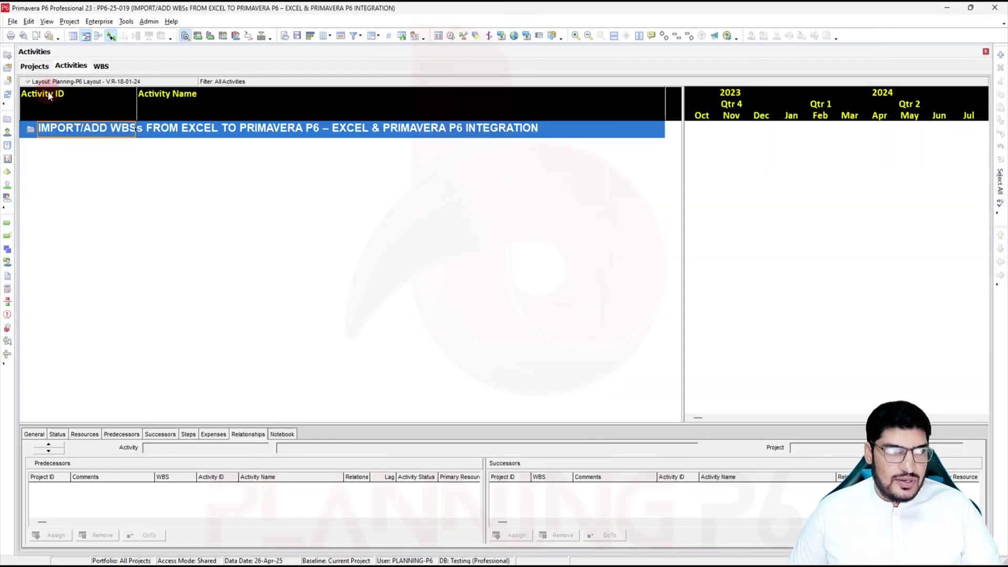
Start a project import in Primavera PM (XER) format and choose PP6-25-019 from the desktop as the import file.
click(13, 21)
click(27, 33)
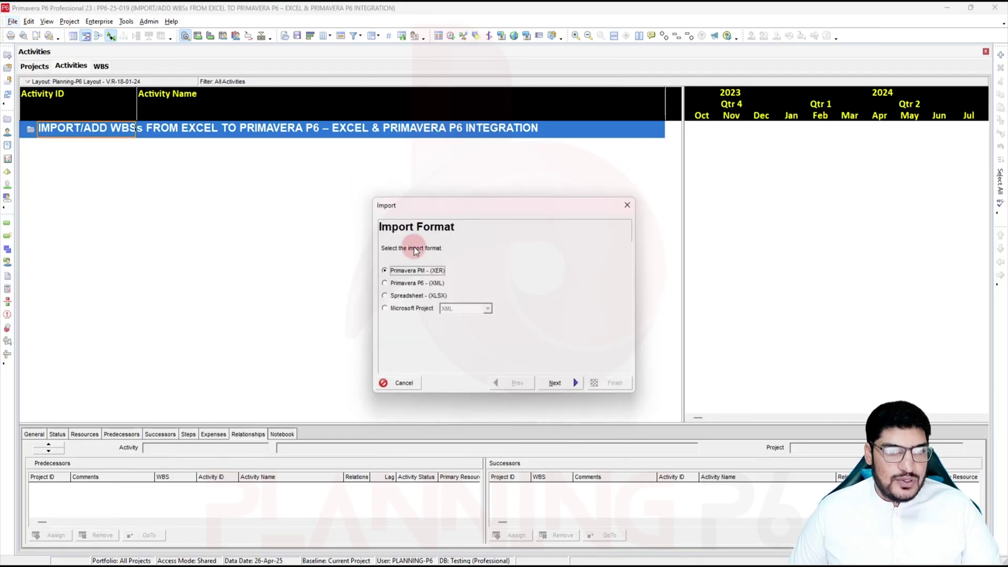
click(562, 382)
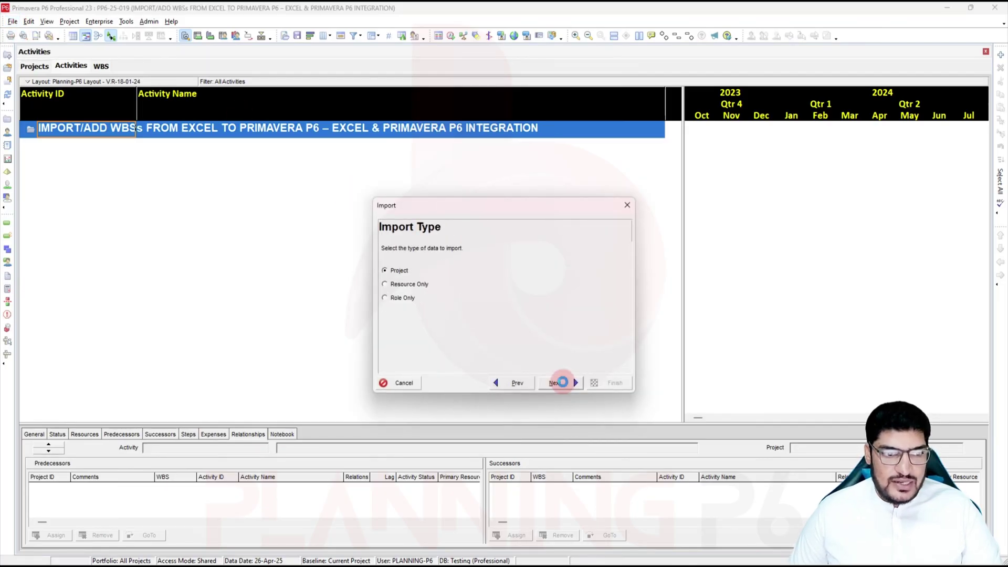
click(562, 383)
click(537, 282)
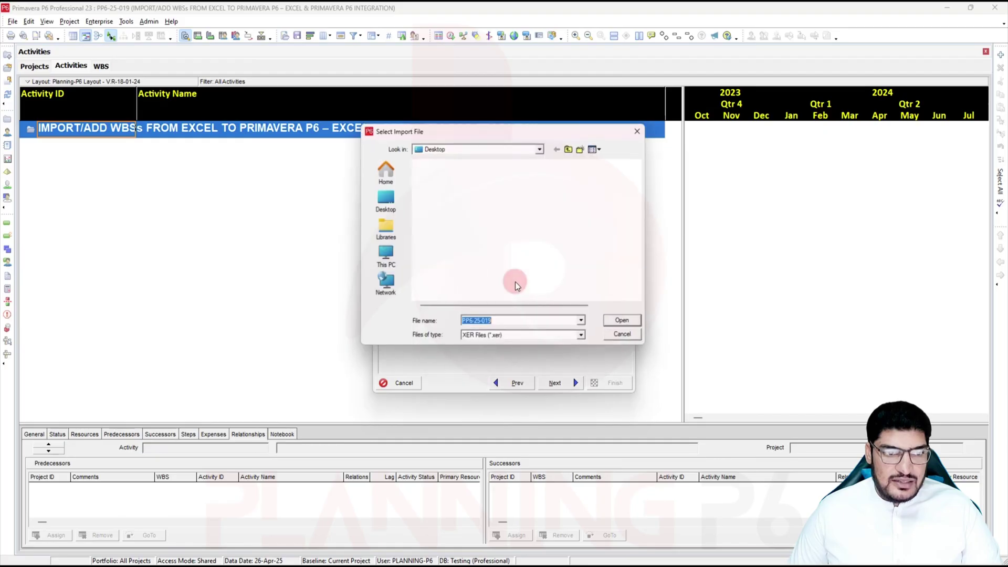
click(465, 288)
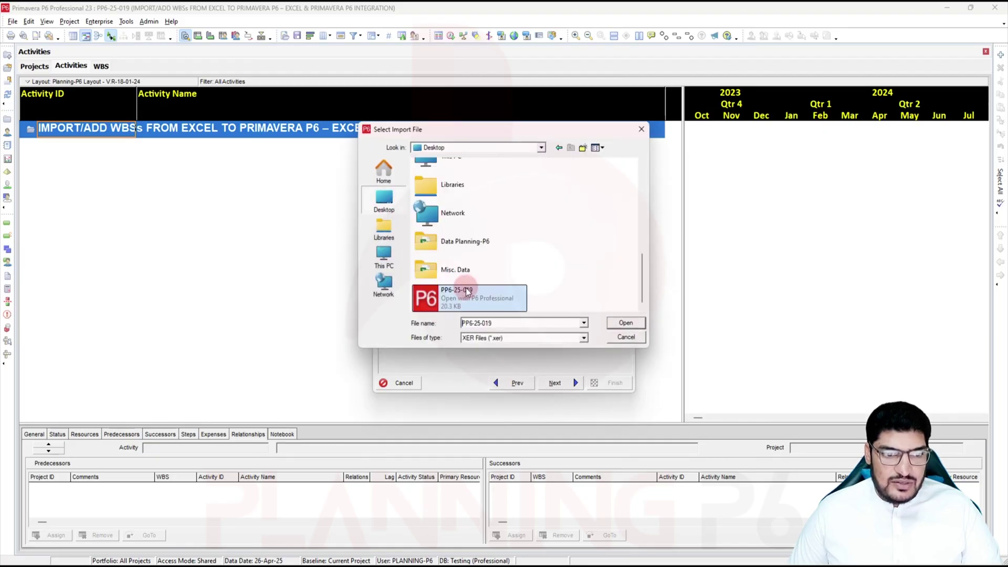
click(625, 323)
click(558, 381)
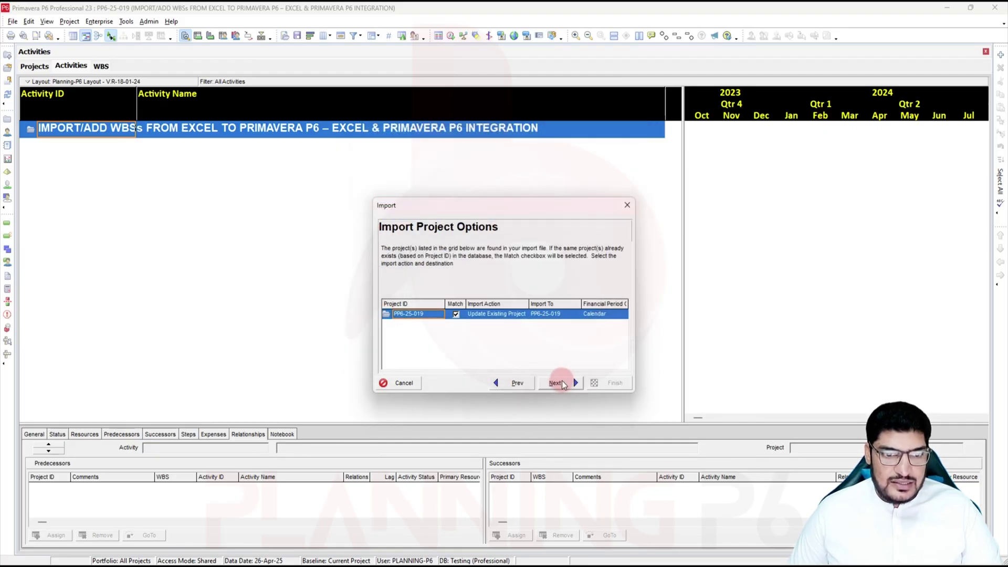
Use Update Existing Project as the import action, select PP6-25-019 as the matching project to import to, and proceed to the update options.
click(506, 314)
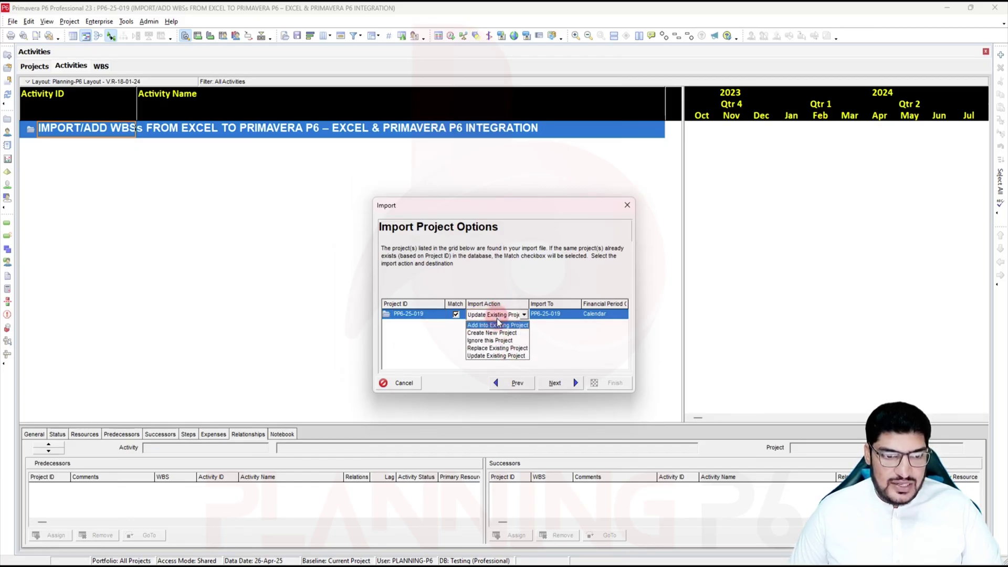
click(499, 325)
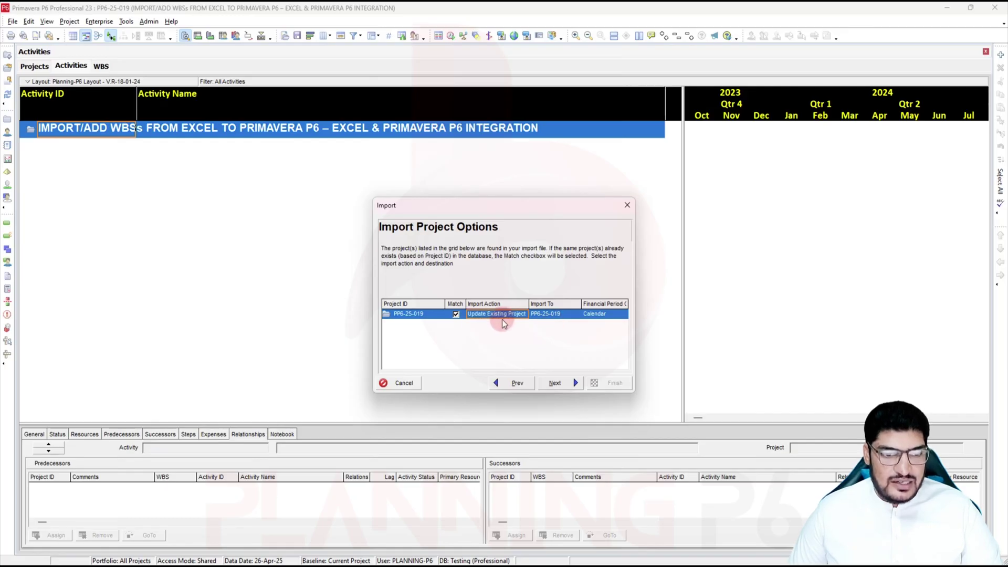
click(557, 384)
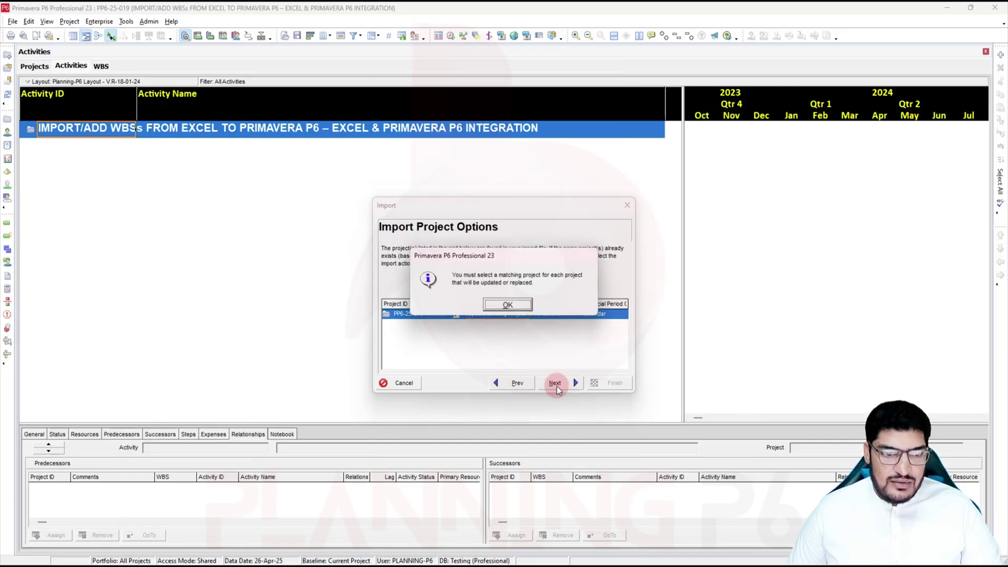
click(507, 305)
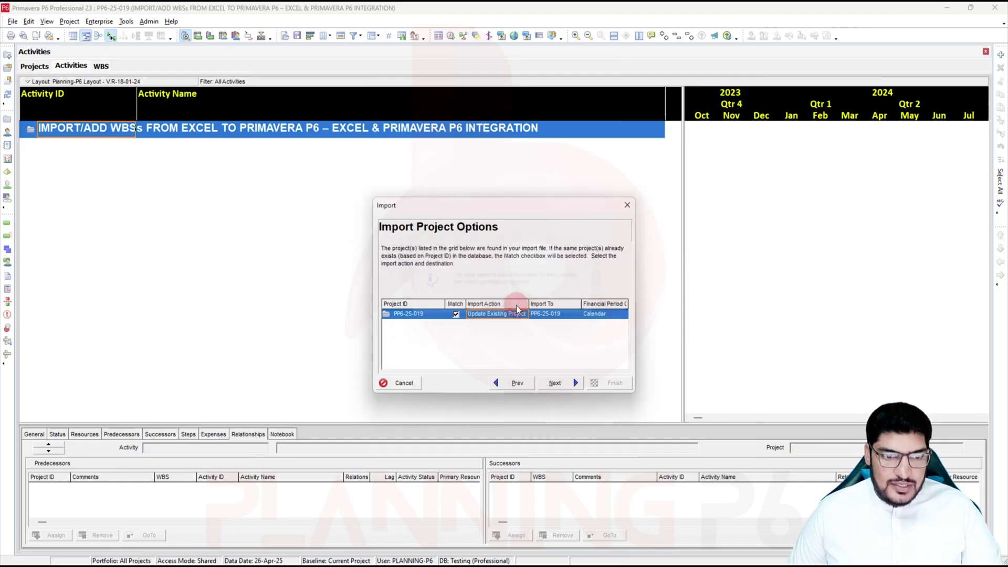
click(544, 314)
click(703, 227)
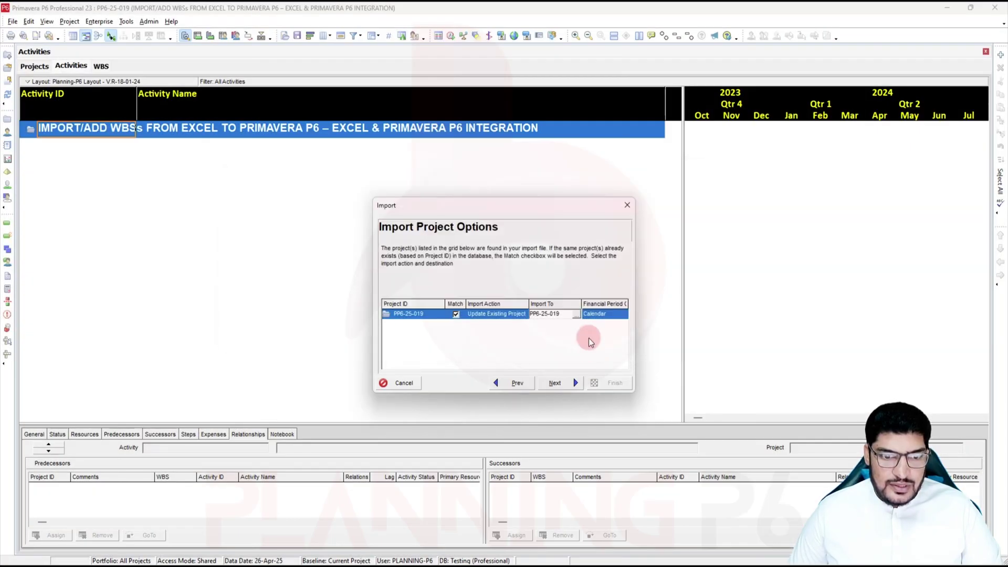
click(575, 384)
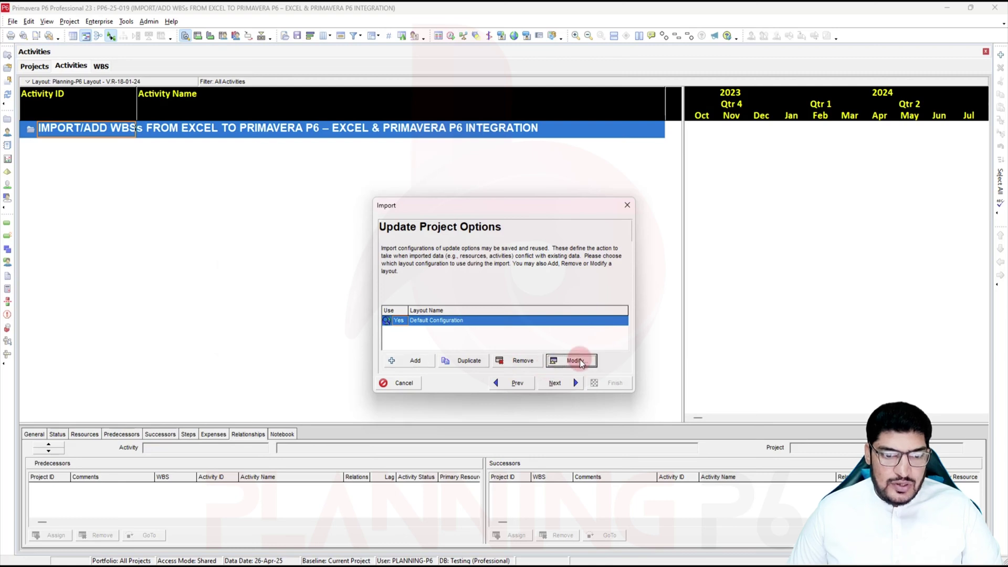
Review and accept the Default Configuration's data type actions, and run the import to completion.
click(580, 361)
scroll(517, 330, down, 8)
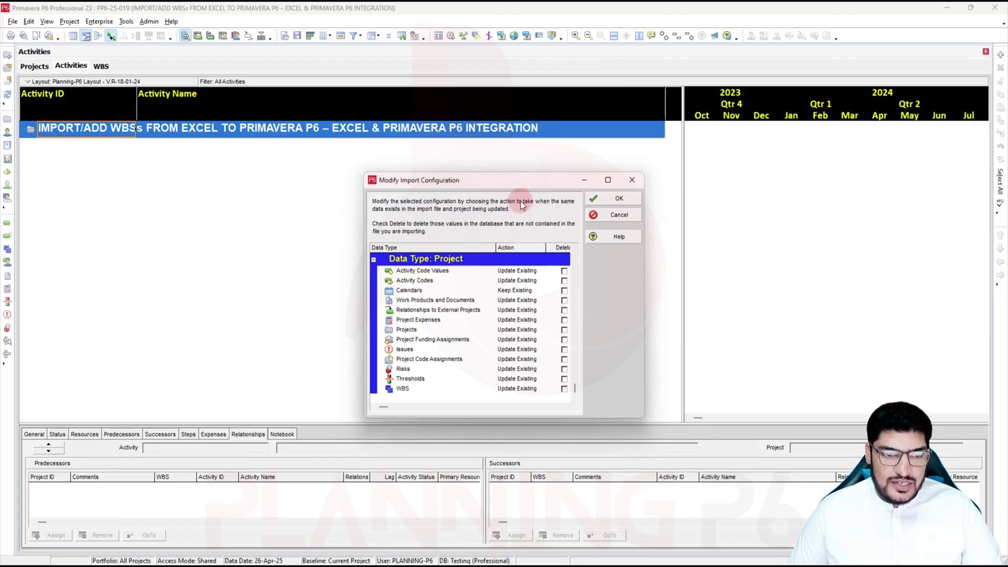
click(613, 199)
click(576, 386)
click(606, 385)
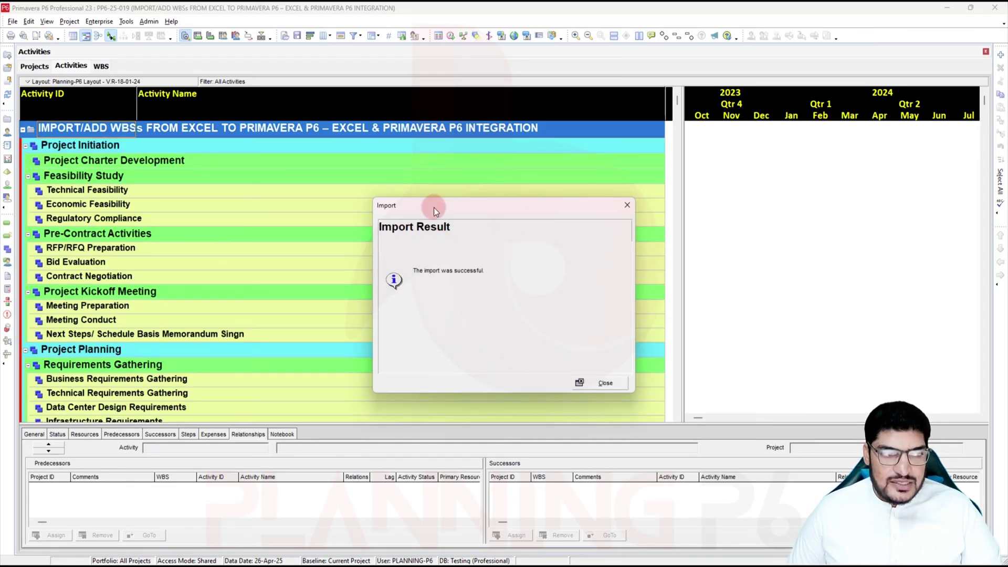
click(587, 385)
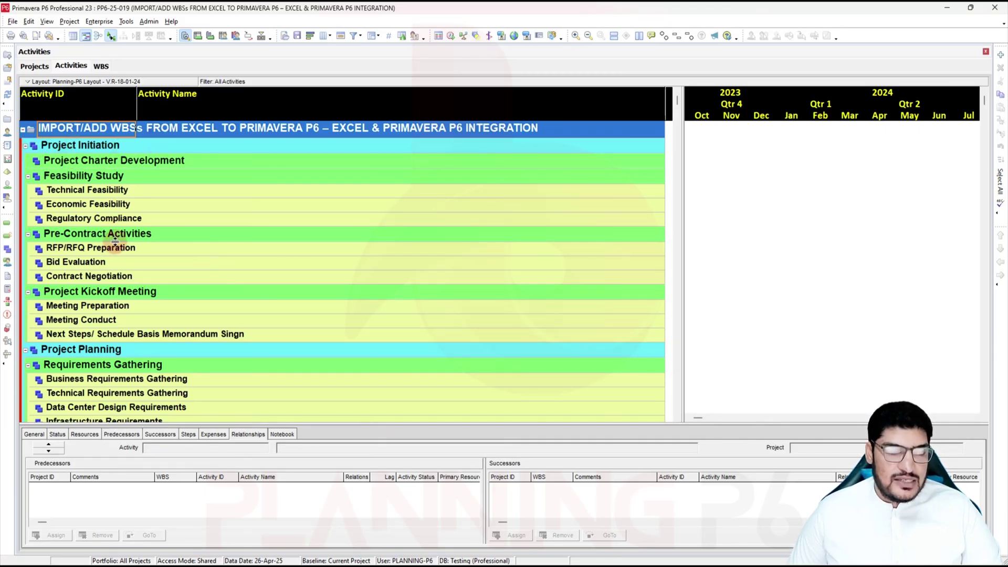
Examine the imported WBS hierarchy in the Activities view, from Project Initiation down to Testing and Commissioning.
scroll(154, 243, down, 12)
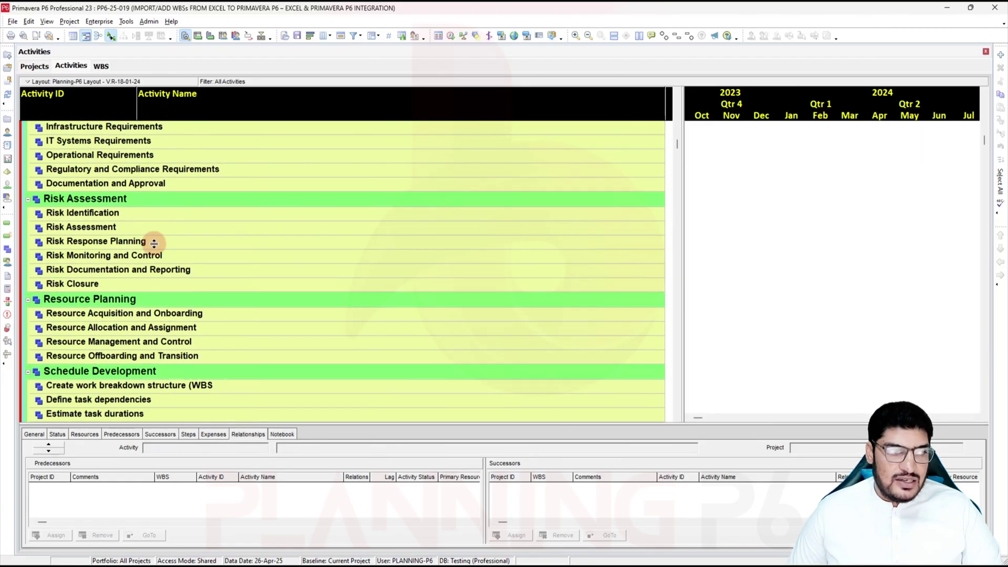
scroll(154, 243, down, 4)
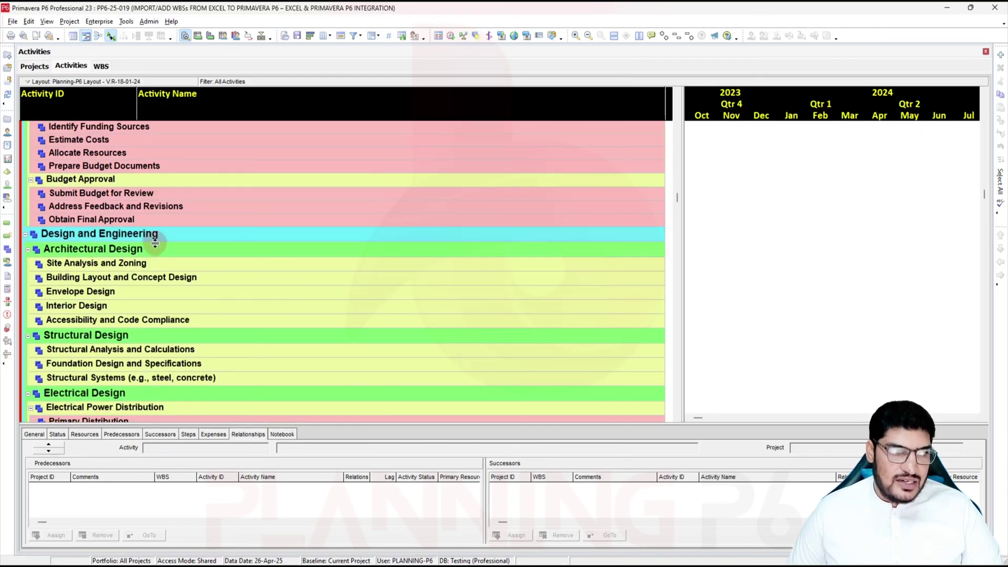
scroll(155, 243, down, 14)
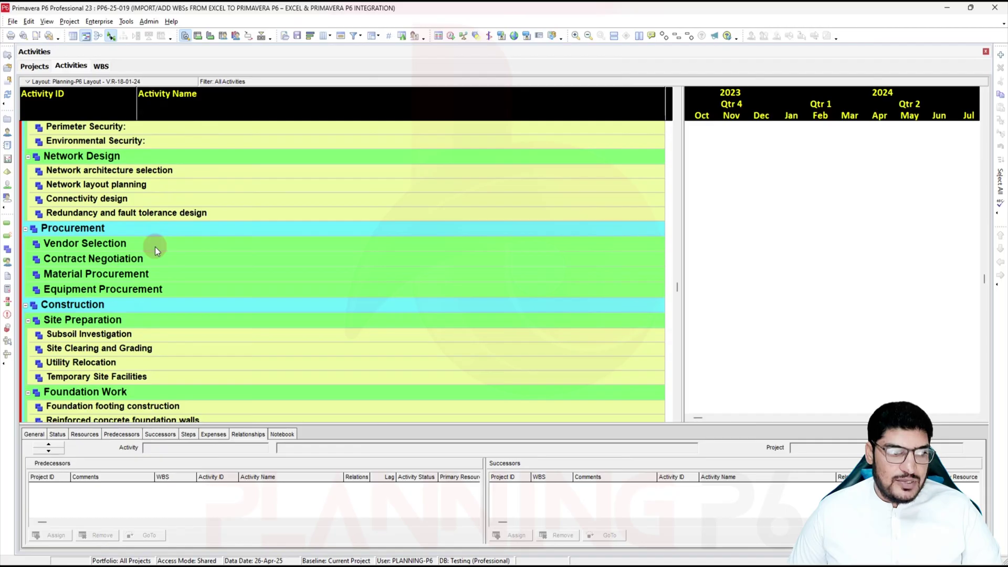
scroll(155, 246, down, 16)
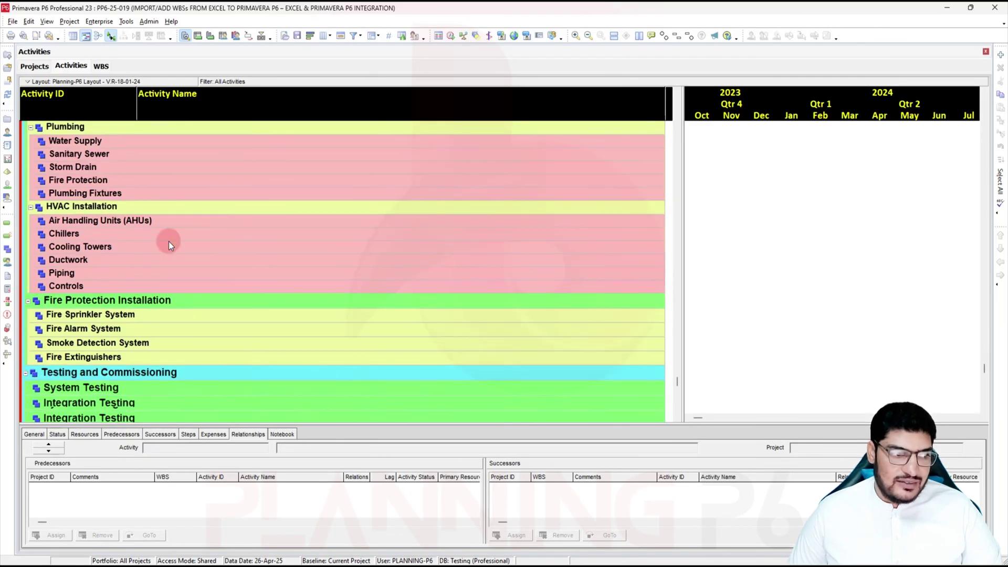
Review the rest of the imported WBS hierarchy, open the project's WBS view, and widen the WBS Code column to fit the full codes.
scroll(169, 243, down, 5)
scroll(201, 244, up, 6)
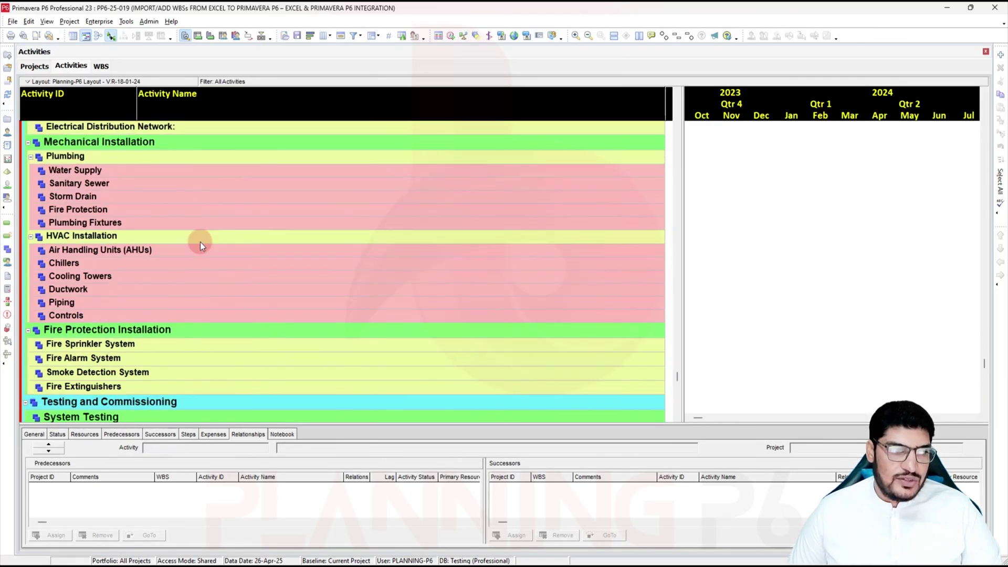
scroll(200, 241, up, 15)
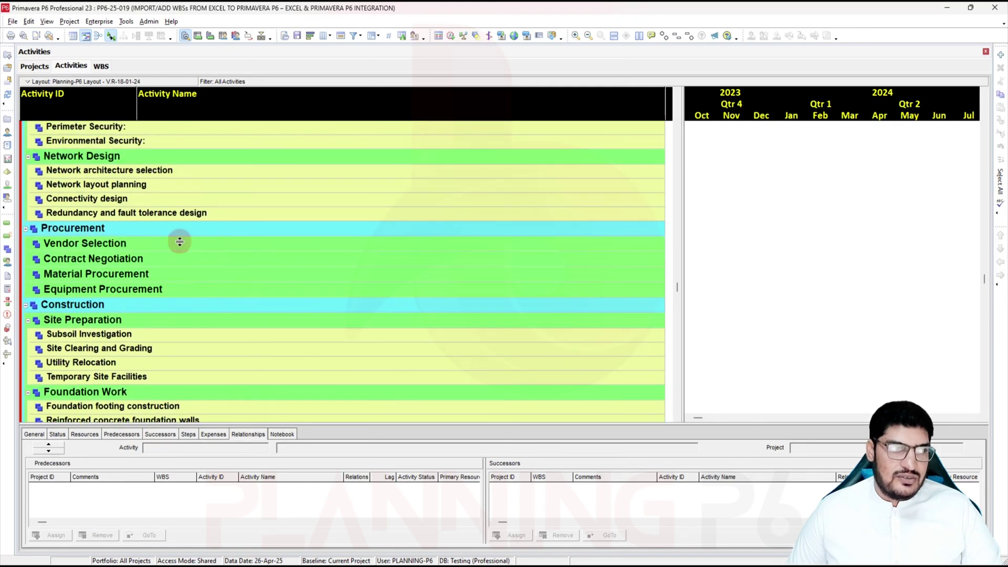
scroll(180, 242, up, 2)
click(102, 66)
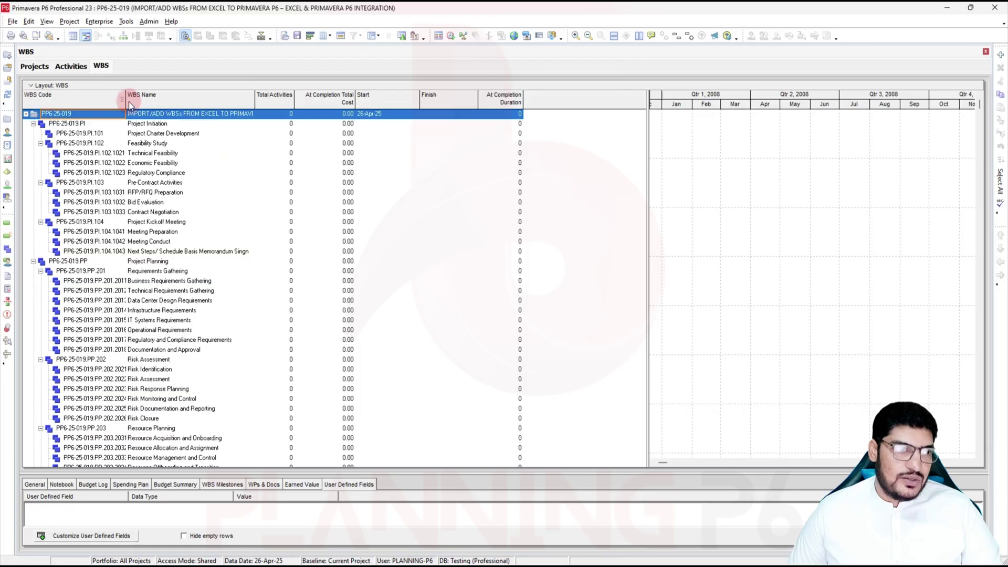
drag(131, 99, 163, 99)
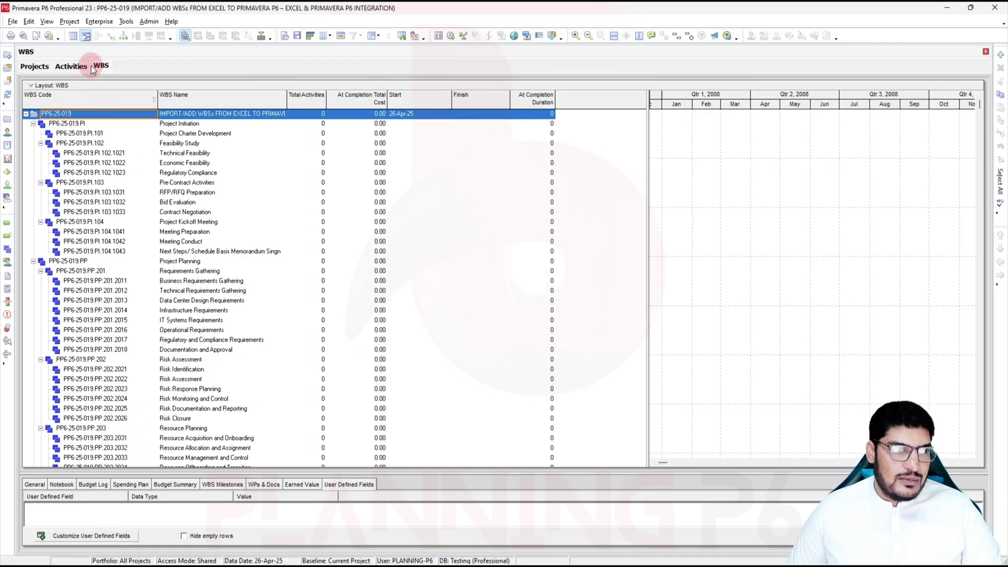
Show the imported WBS as a chart, arrange its children vertically, and check the child alignment options.
click(124, 36)
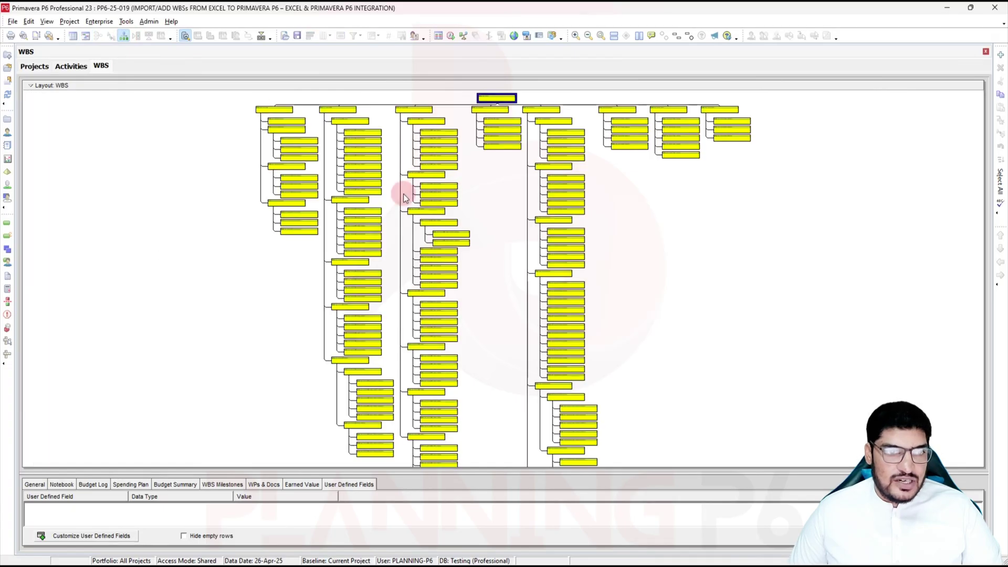
click(64, 86)
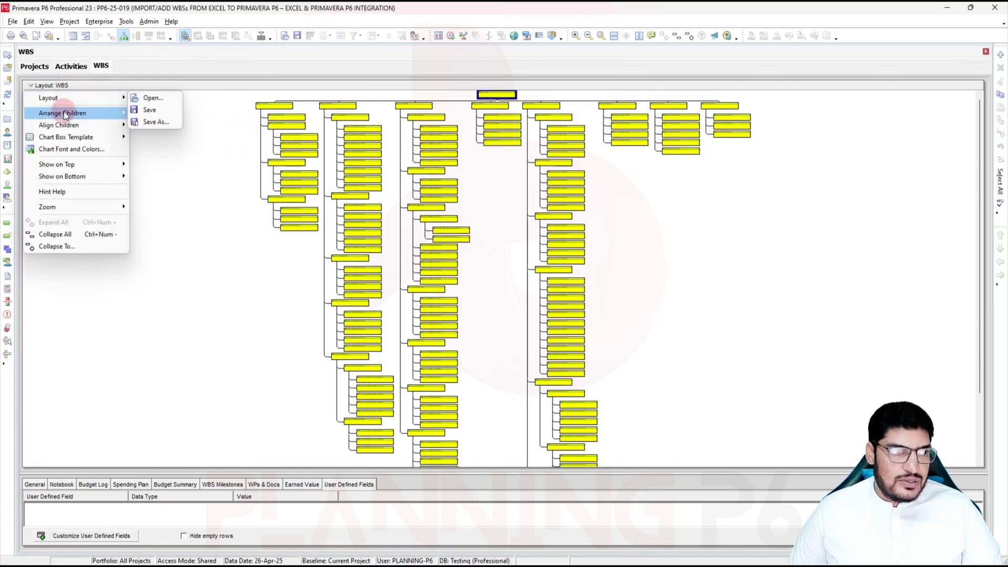
mouse_move(82, 115)
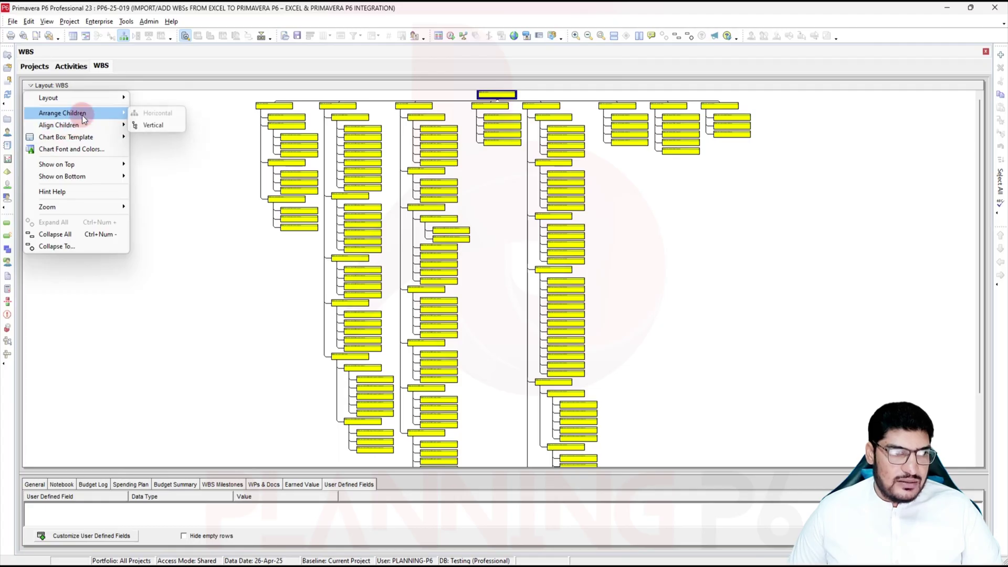
click(142, 126)
click(73, 84)
mouse_move(79, 128)
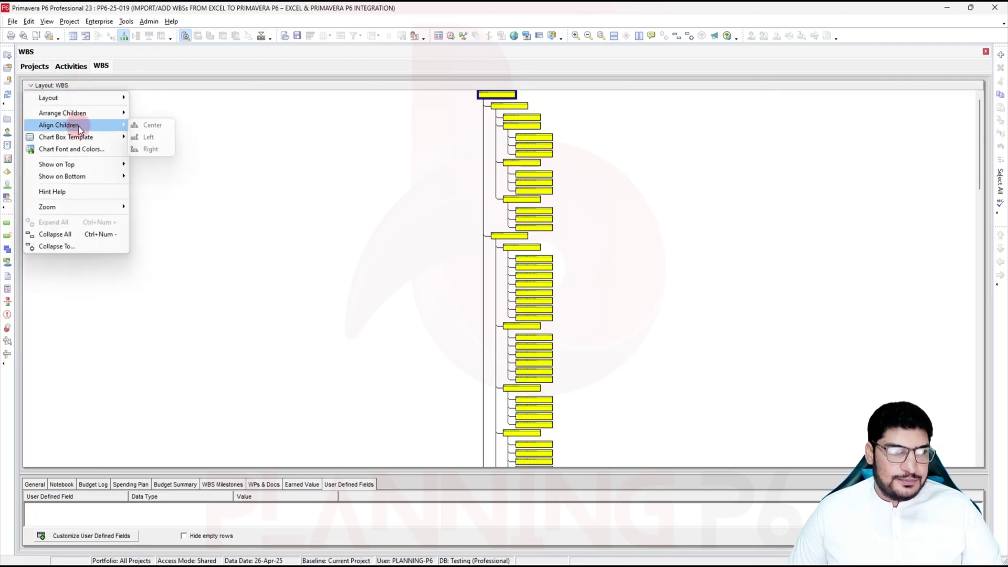
click(139, 127)
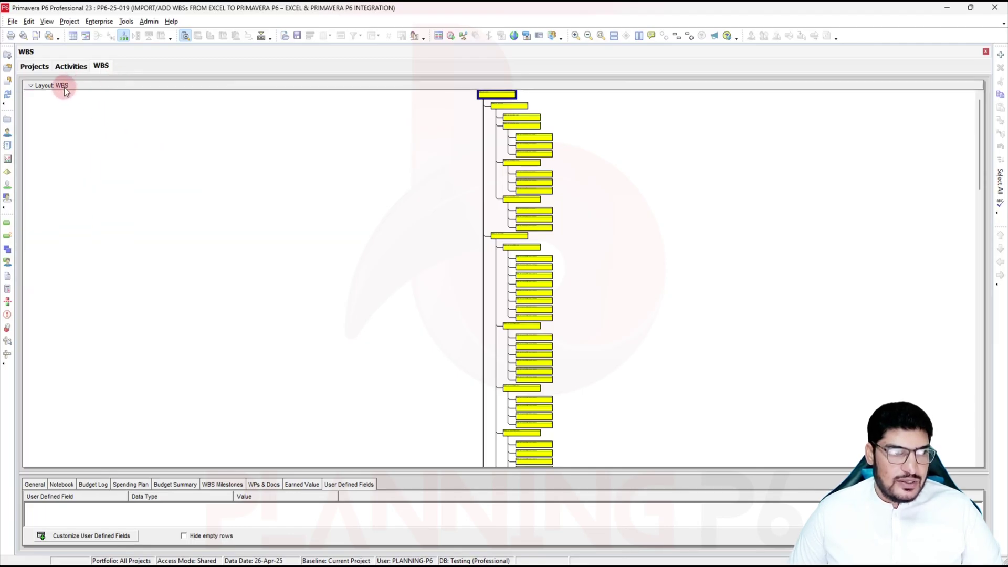
Arrange the WBS chart's children horizontally and enlarge the chart to read the project and Security Design boxes.
click(61, 86)
mouse_move(84, 115)
click(153, 113)
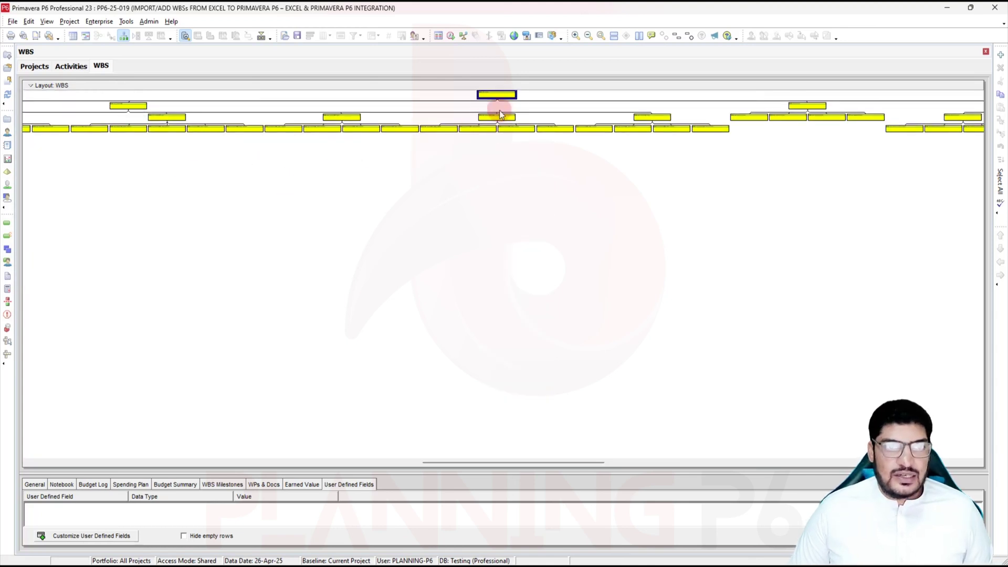
click(575, 36)
click(575, 36)
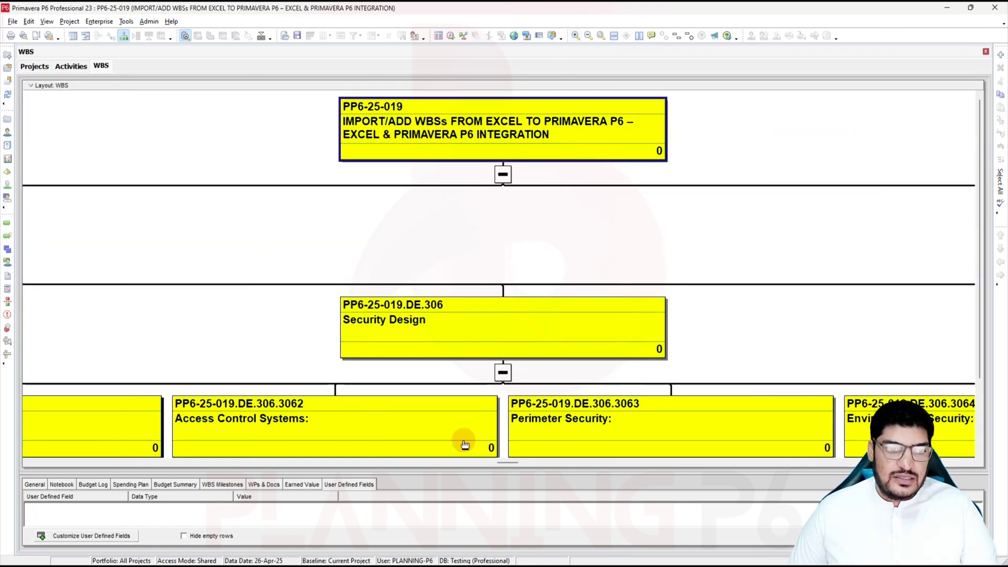
scroll(437, 312, down, 3)
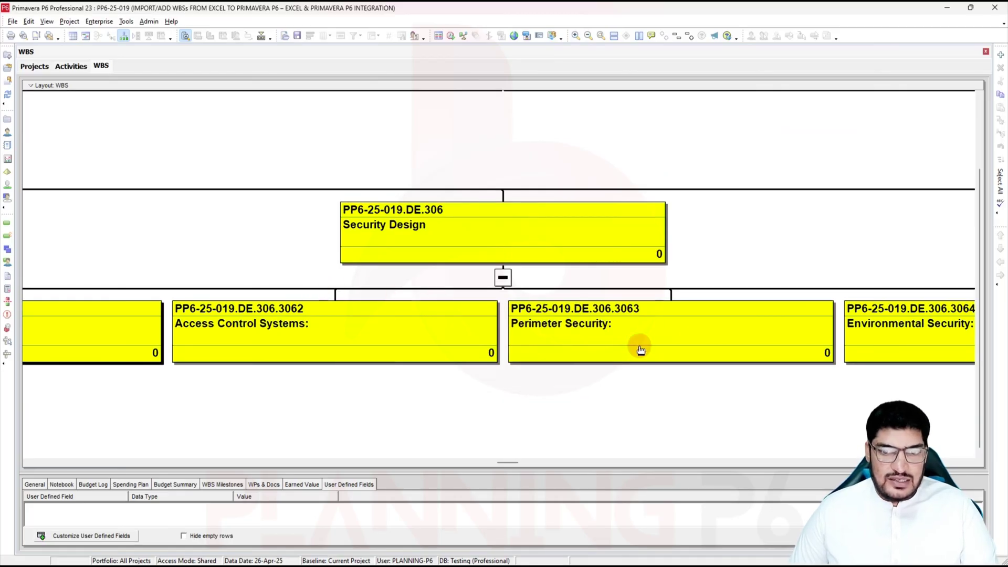
scroll(502, 272, up, 3)
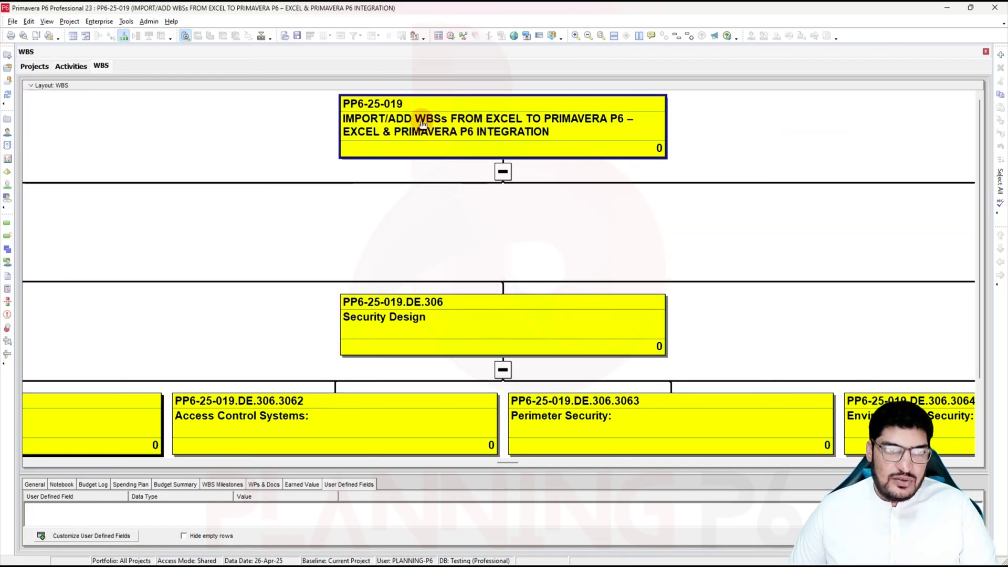
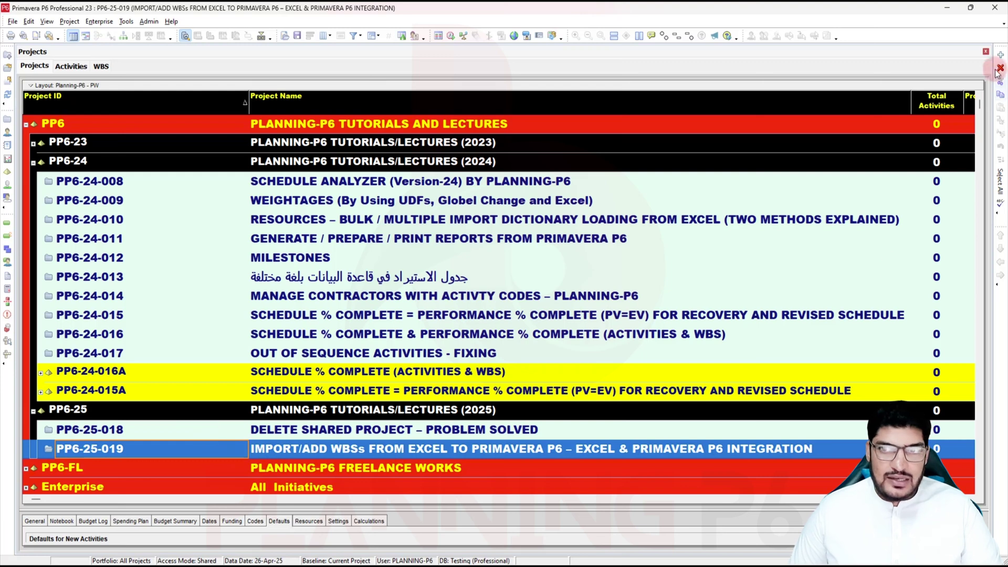
Create a new project with default settings under PLANNING-P6 TUTORIALS/LECTURES (2025) and set its project ID to PP6-25-019A.
key(Insert)
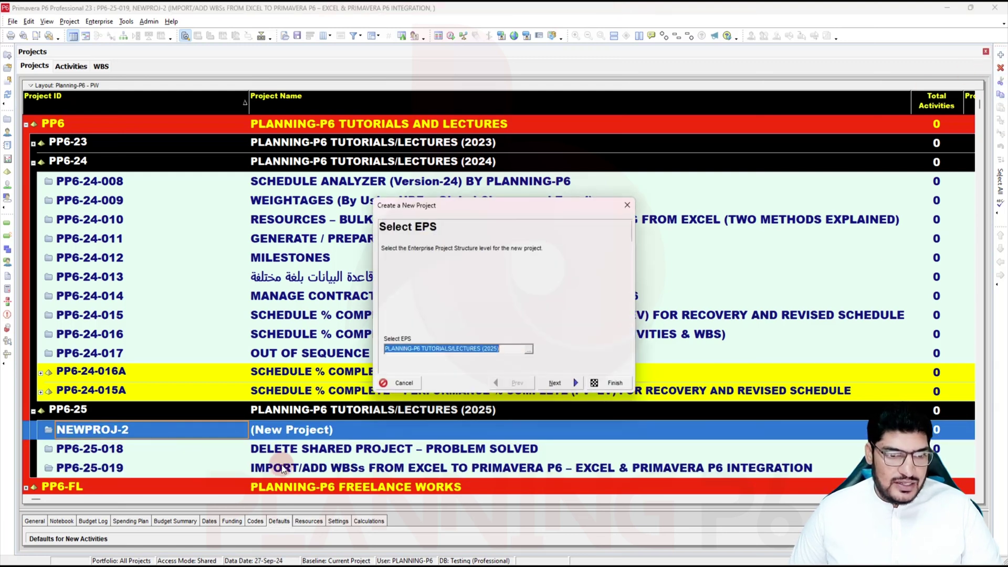
click(612, 383)
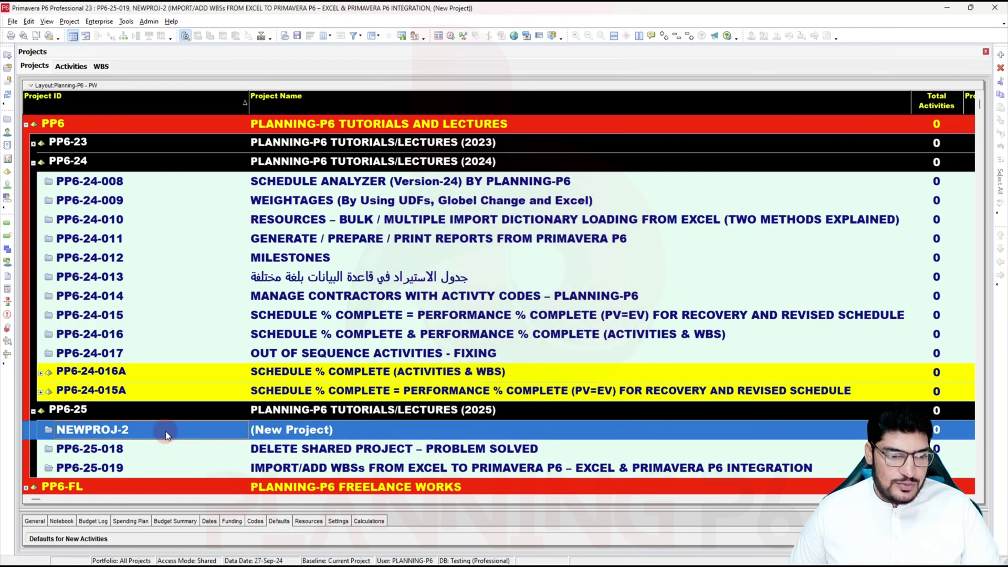
click(122, 468)
click(122, 468)
key(ctrl+c)
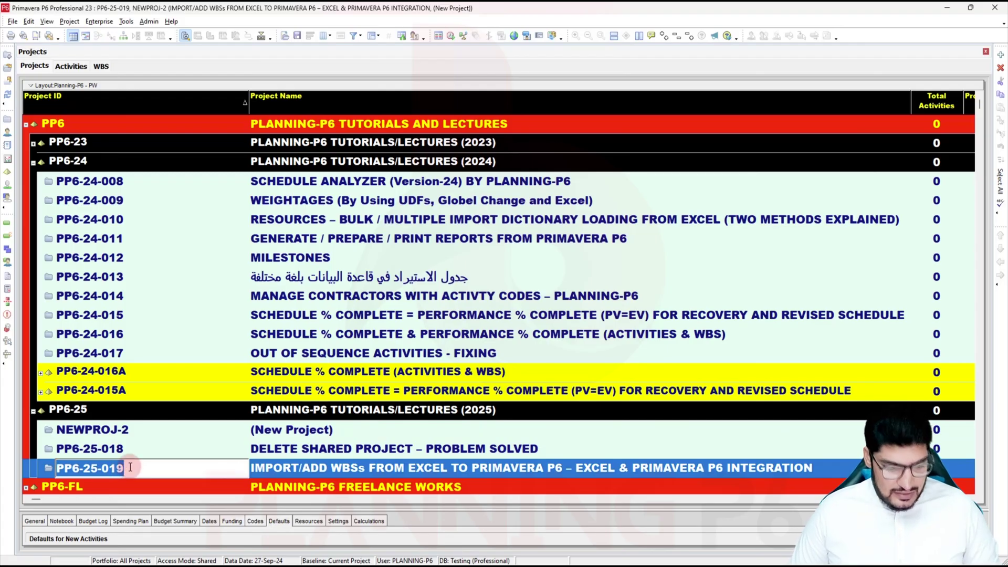
click(125, 430)
click(126, 430)
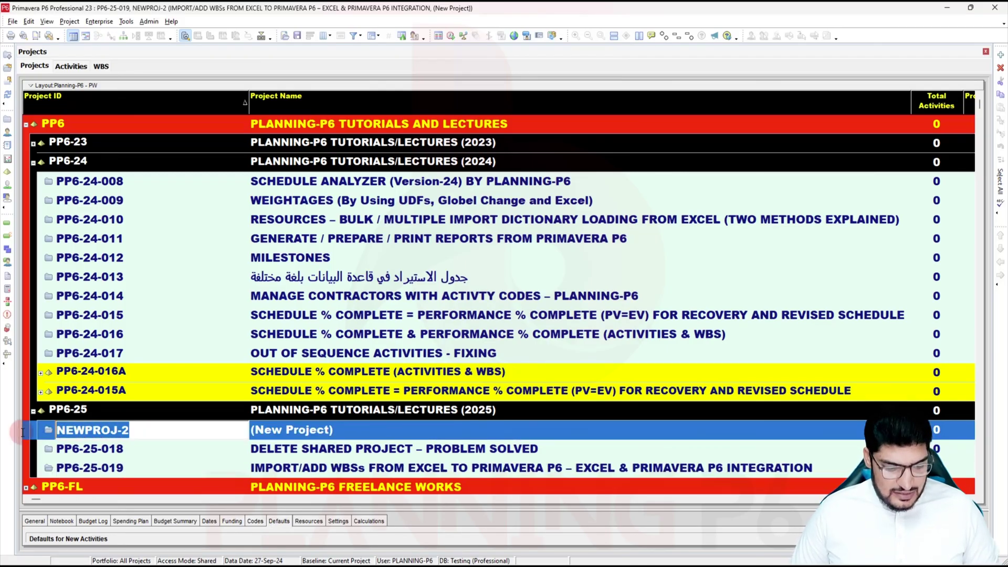
key(ctrl+v)
text(A)
key(Return)
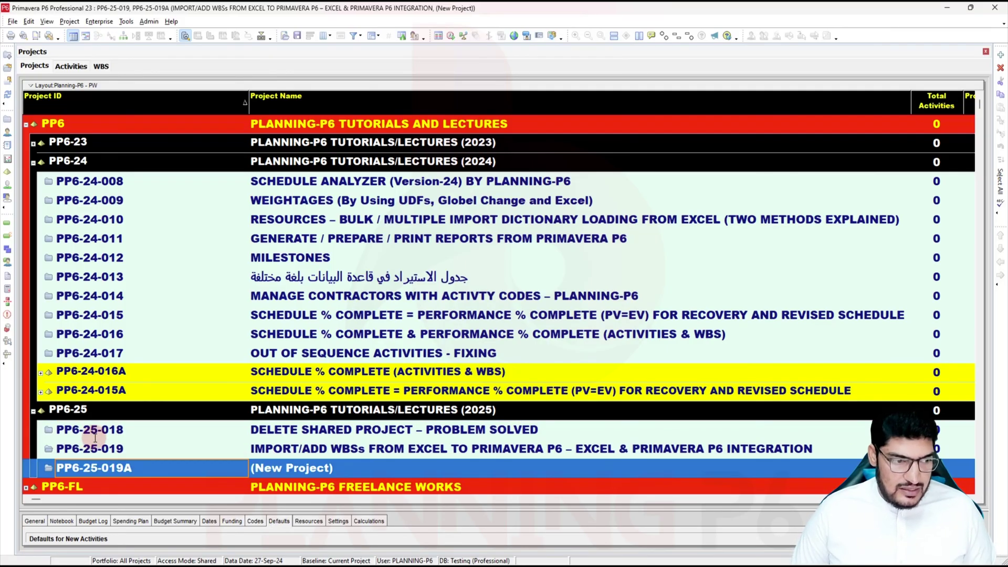
Name project PP6-25-019A "IMPORT/ADD WBSs FROM EXCEL TO PRIMAVERA P6", reusing the first part of PP6-25-019's name.
click(283, 469)
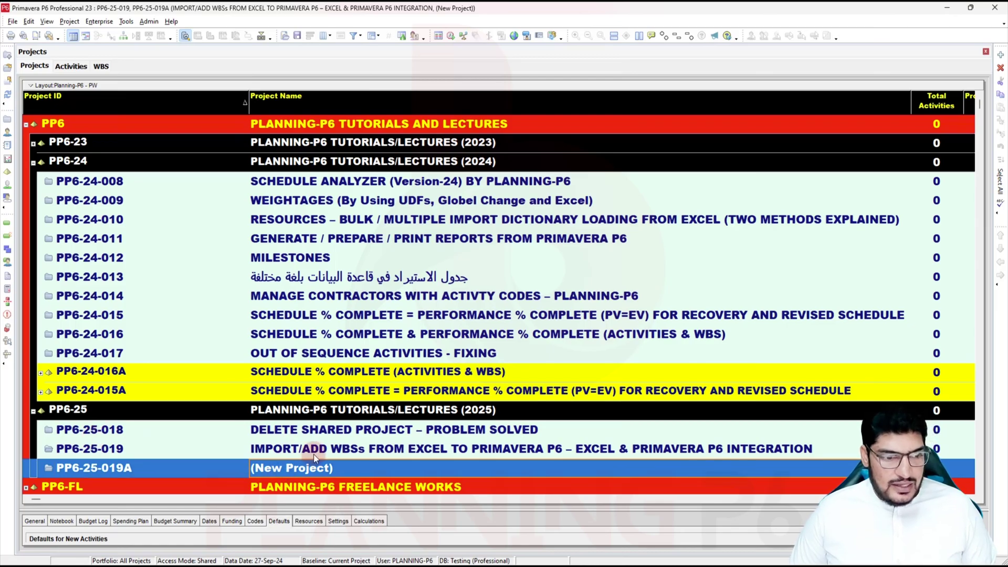
click(315, 449)
click(318, 451)
drag(815, 449, 238, 451)
key(ctrl+c)
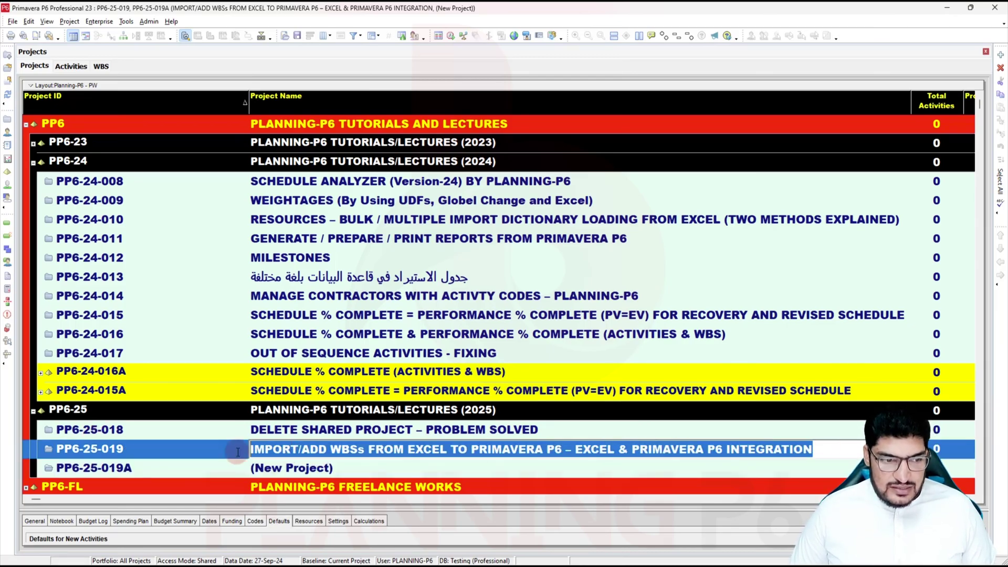
click(303, 471)
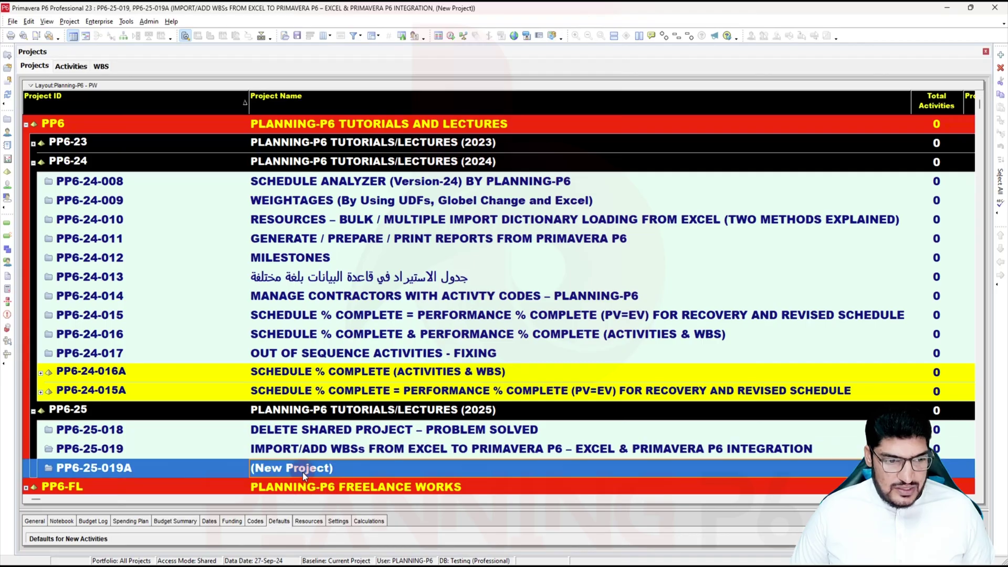
click(303, 472)
key(ctrl+v)
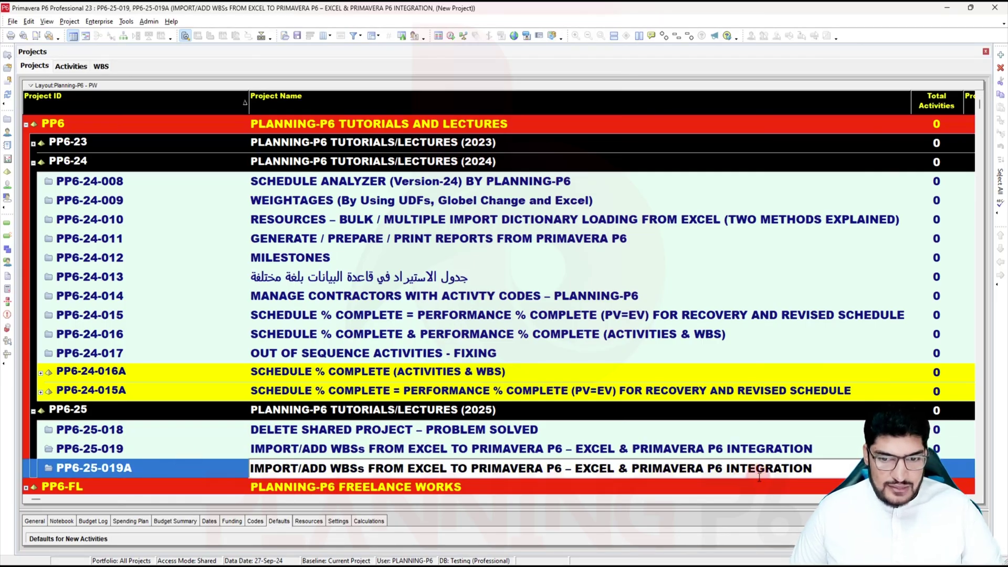
drag(822, 470, 565, 479)
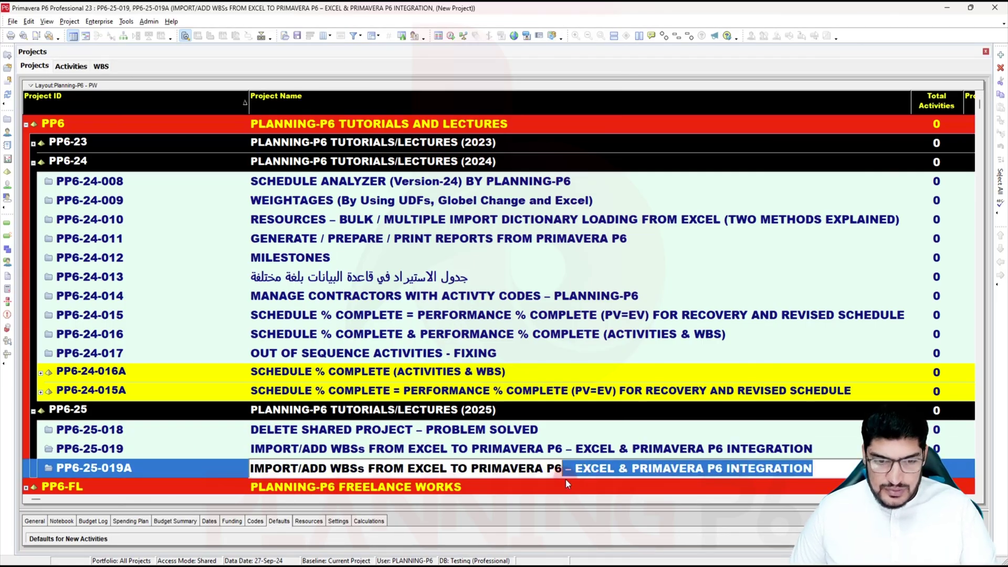
key(BackSpace)
key(Return)
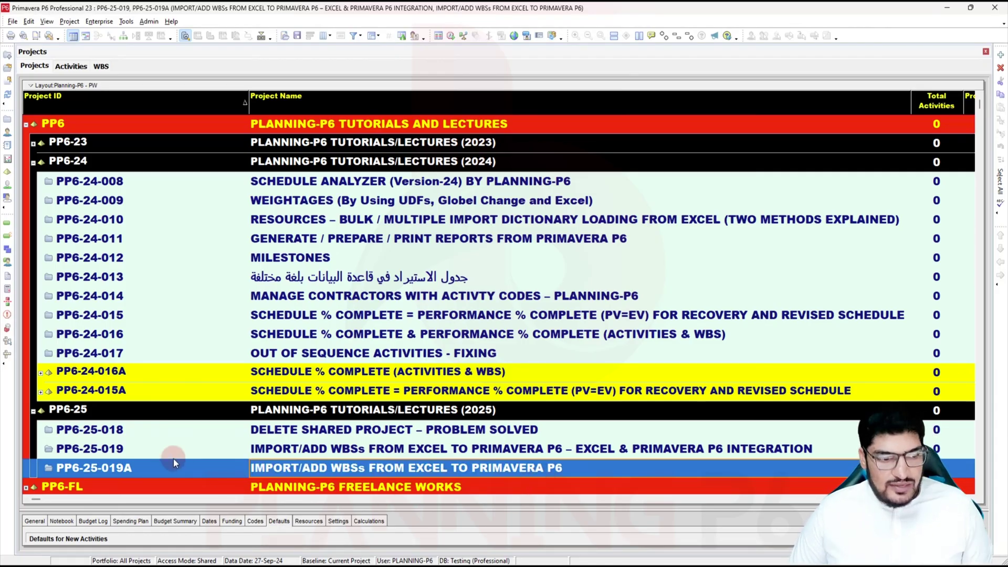
Open PP6-25-019 and PP6-25-019A together, collapse the first project in the Activities view, and switch to the WBS view.
ctrl+click(244, 456)
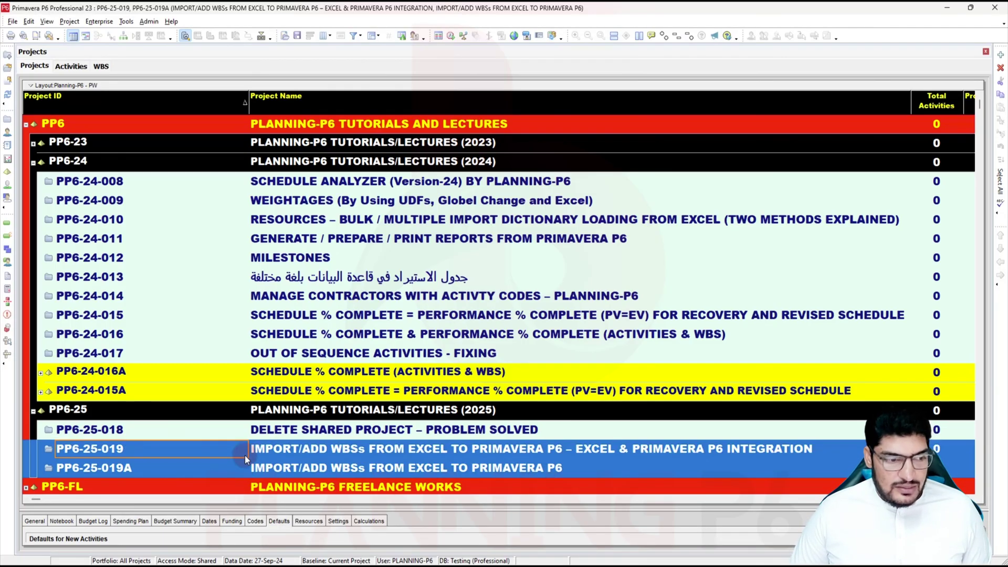
right_click(245, 455)
click(306, 203)
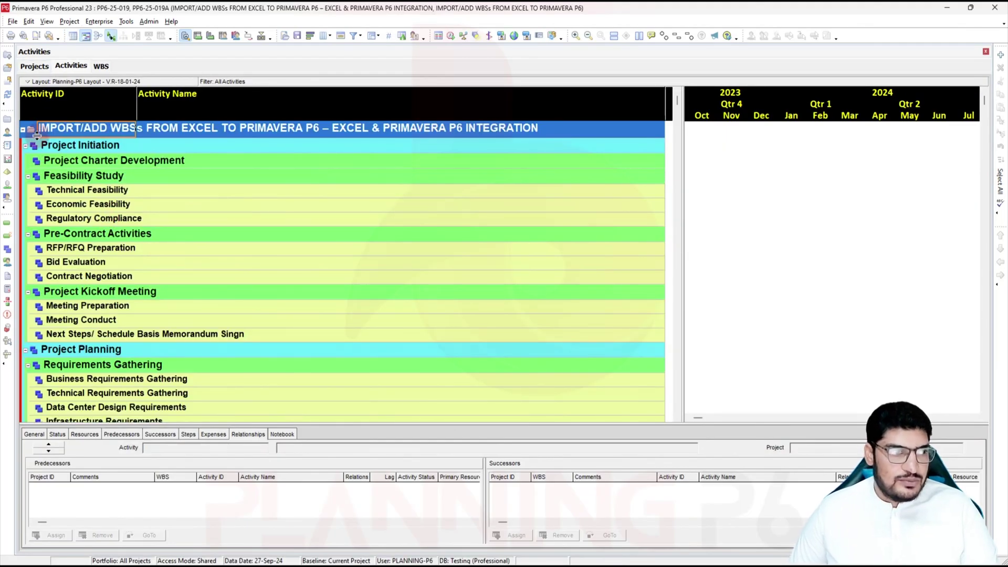
click(22, 129)
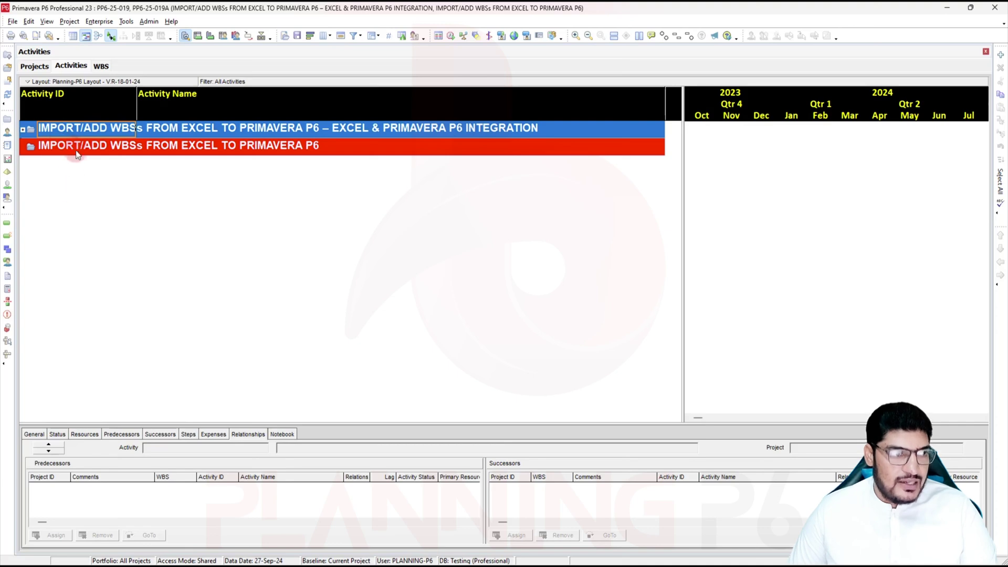
click(98, 67)
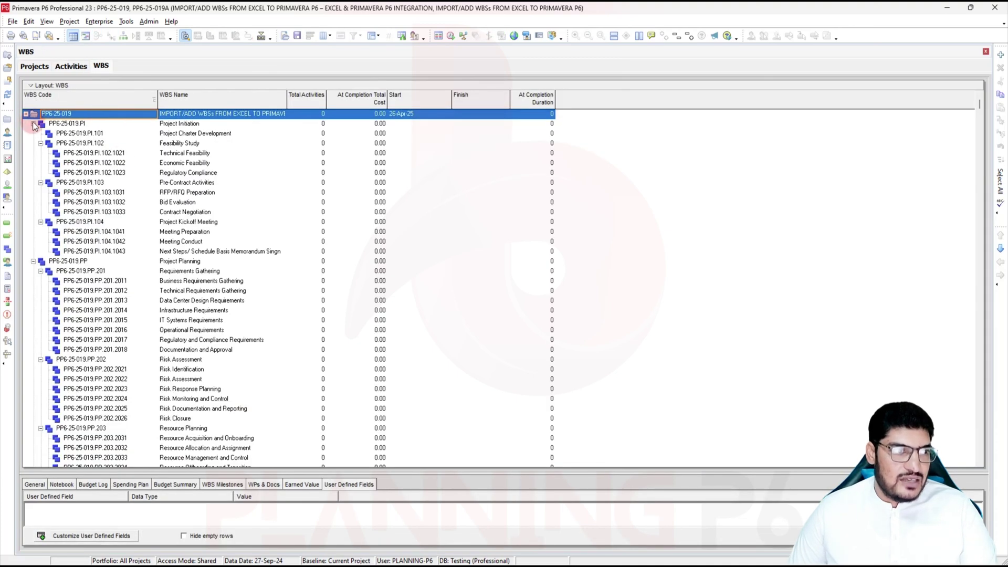
Collapse the Project Initiation, Project Planning, and Design and Engineering branches of PP6-25-019.
click(33, 124)
click(33, 133)
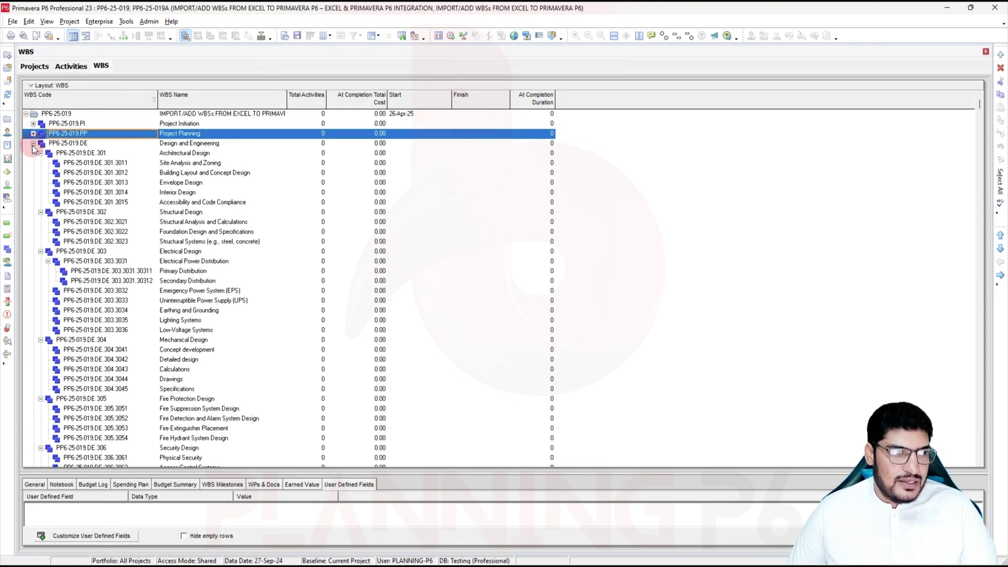
click(33, 144)
Collapse the WBS grouping bands to WBS Level 3.
right_click(474, 222)
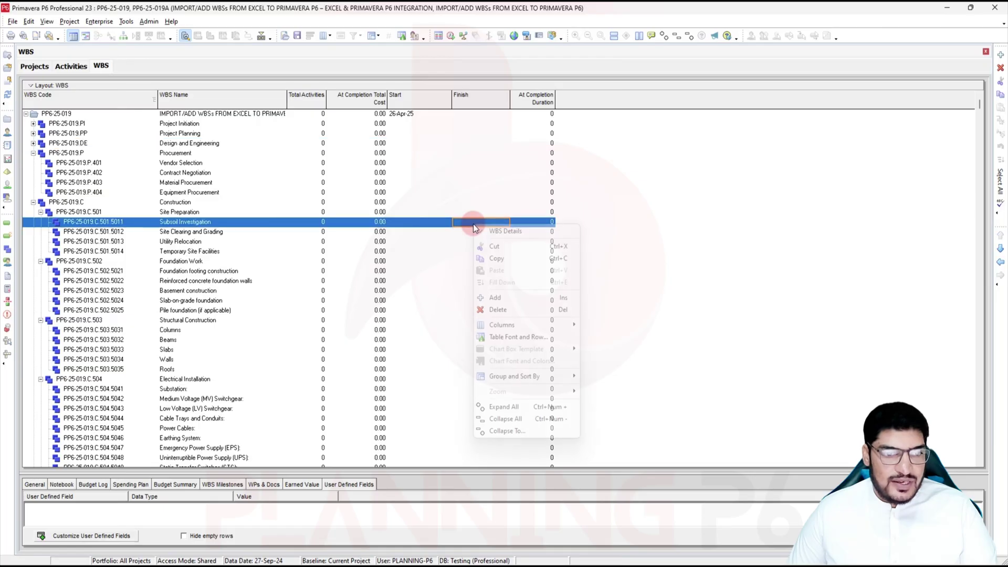
click(514, 430)
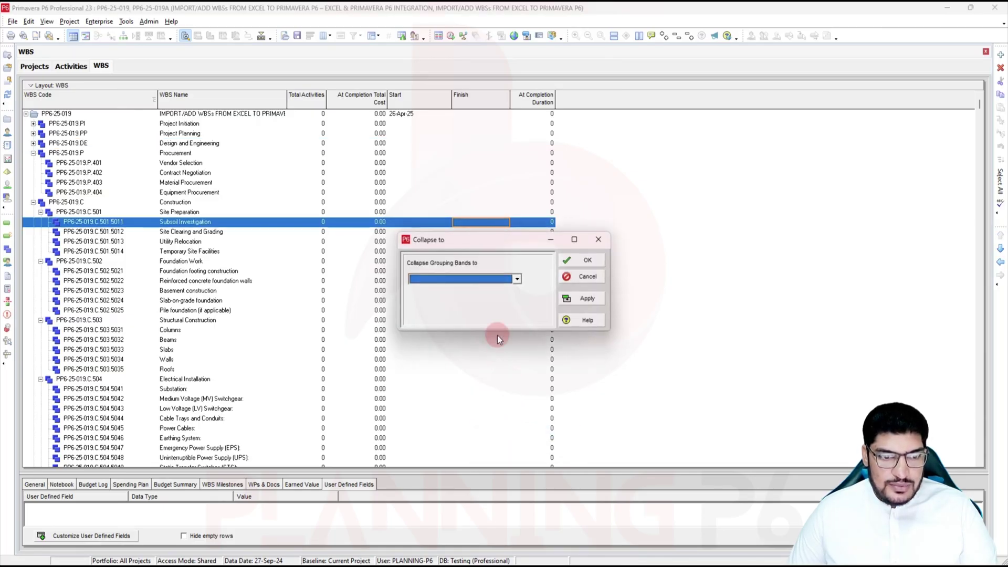
click(495, 278)
click(446, 305)
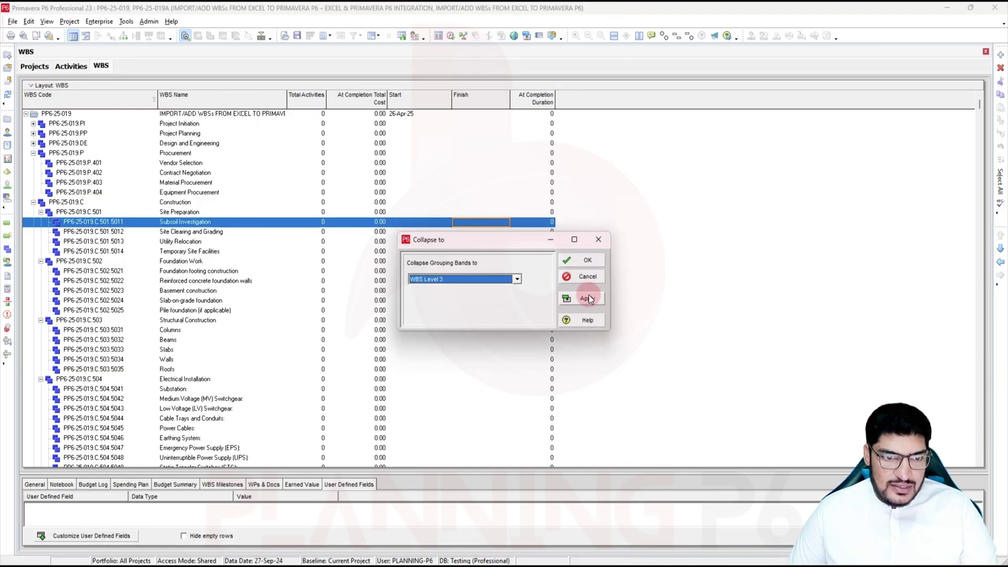
click(586, 298)
click(587, 262)
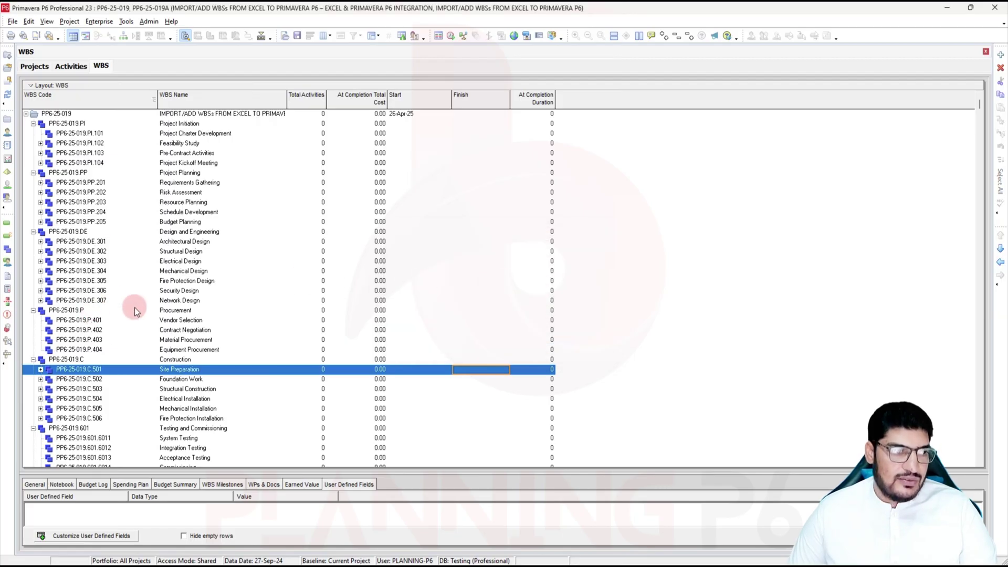
Collapse all eight top-level WBS branches of PP6-25-019, from Project Initiation through Project Closure.
click(34, 124)
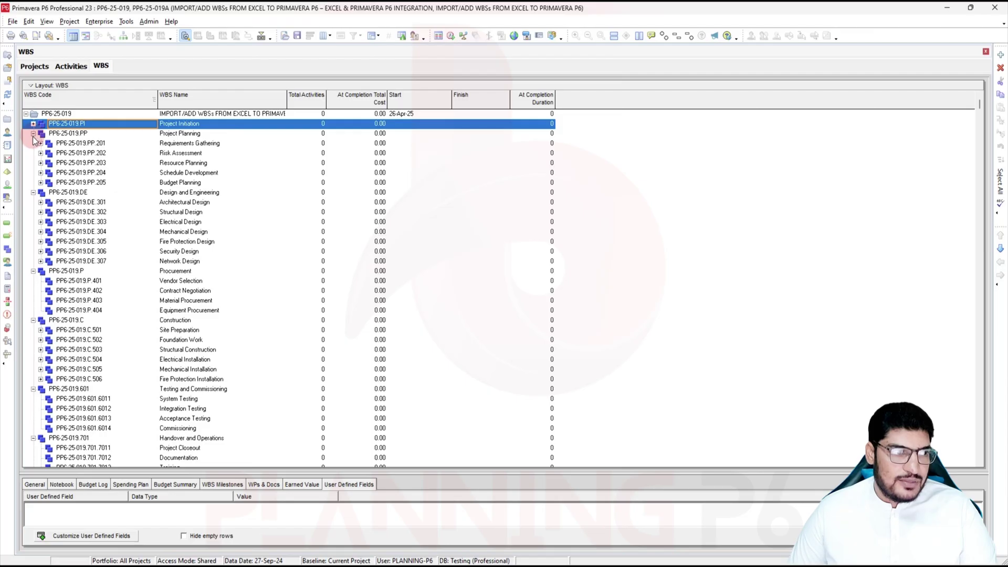
click(33, 134)
click(33, 143)
click(34, 153)
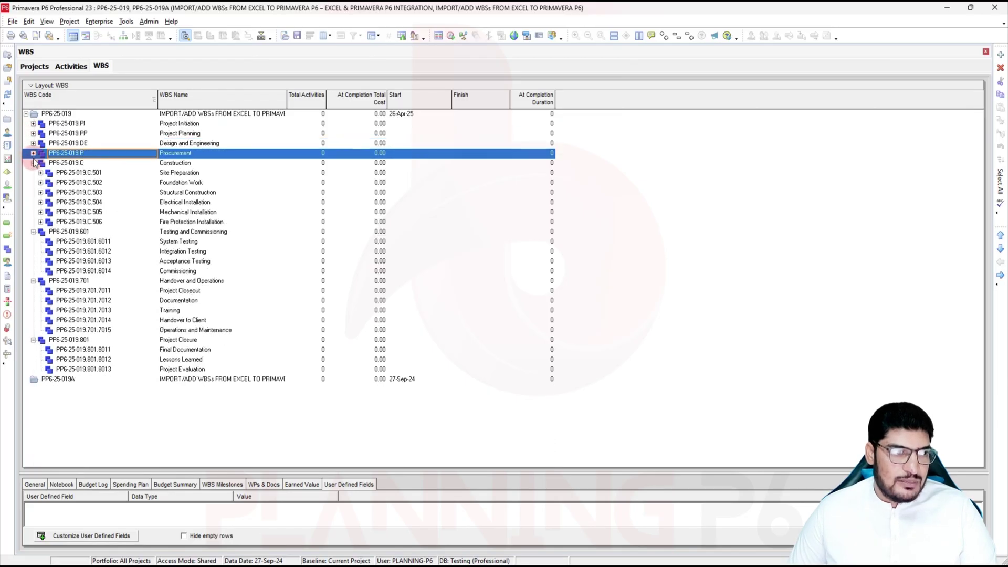
click(33, 163)
click(33, 173)
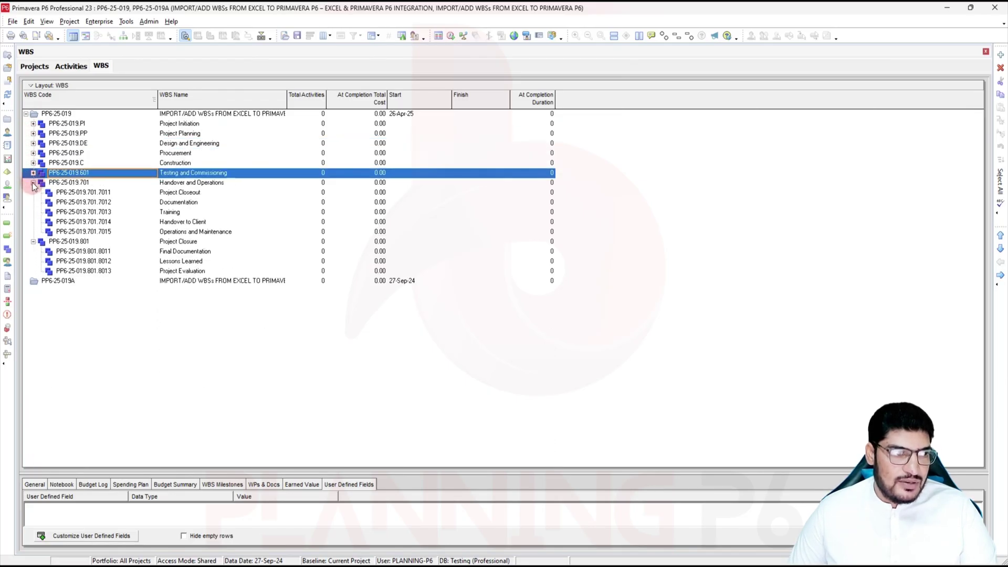
click(33, 182)
click(33, 193)
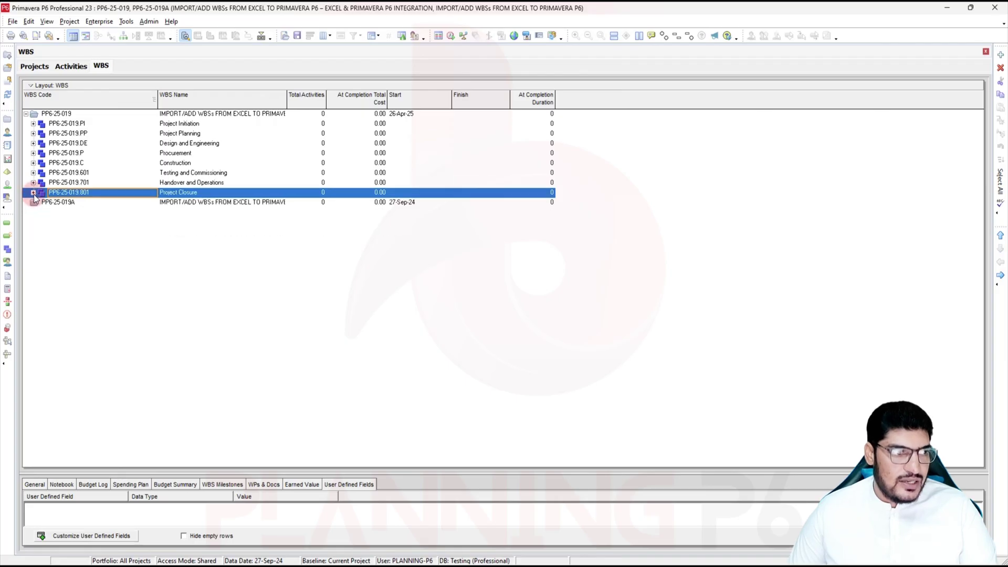
Copy the Project Initiation branch of PP6-25-019 into project PP6-25-019A, including Notebook and WBS Milestones.
click(67, 124)
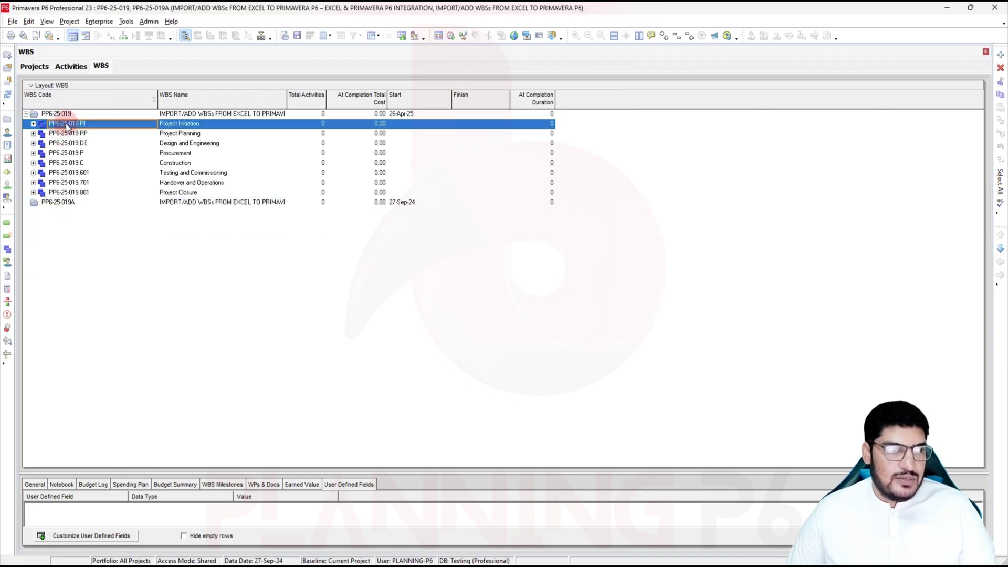
click(59, 204)
right_click(59, 204)
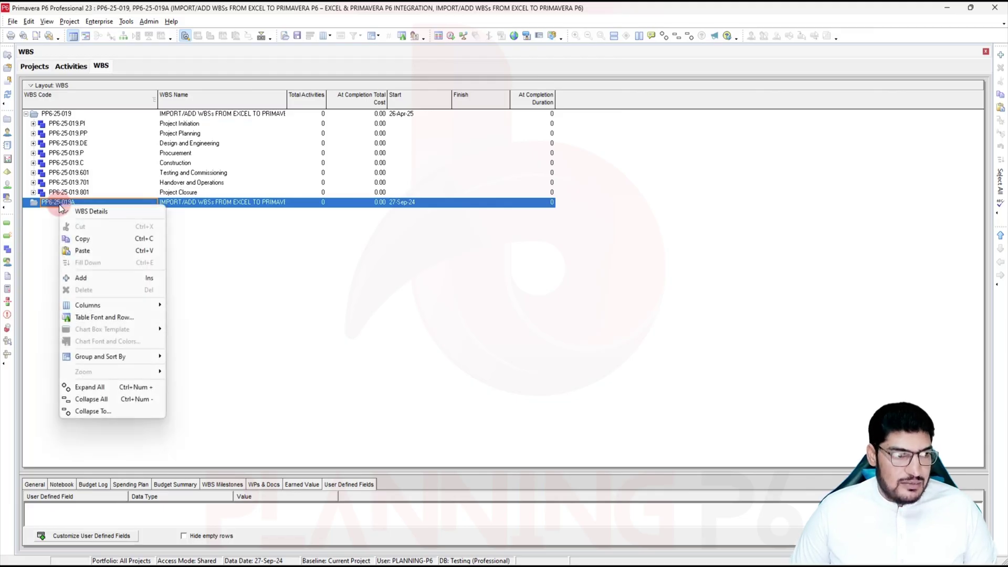
click(93, 248)
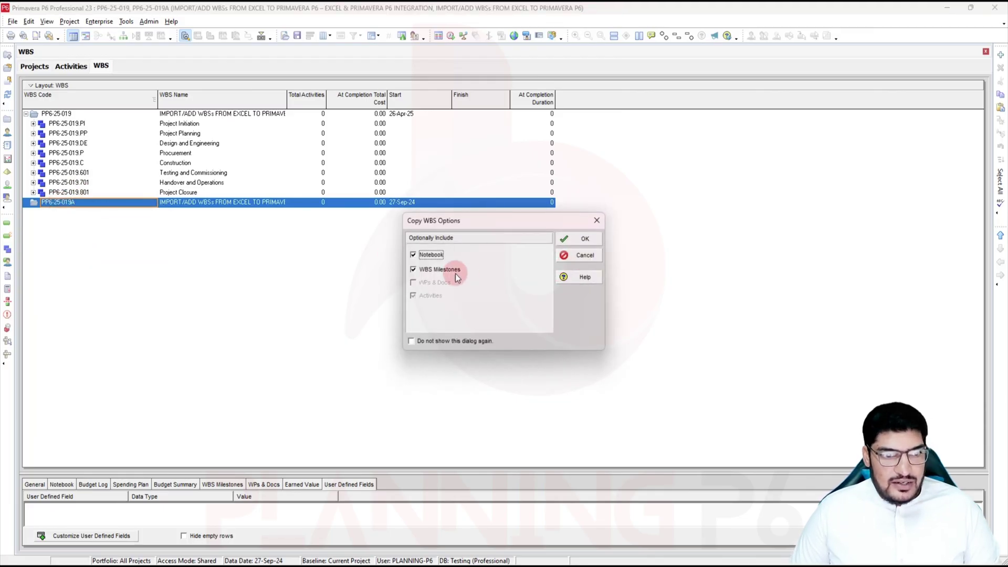
click(582, 239)
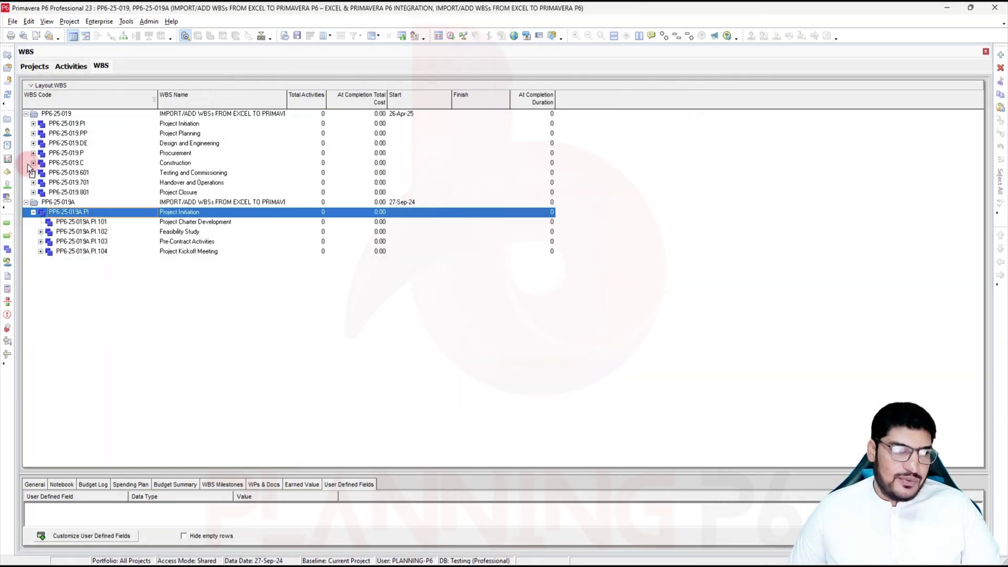
Expand Procurement in PP6-25-019 and copy its Material Procurement element into PP6-25-019A, including Notebook and WBS Milestones.
click(33, 153)
click(85, 182)
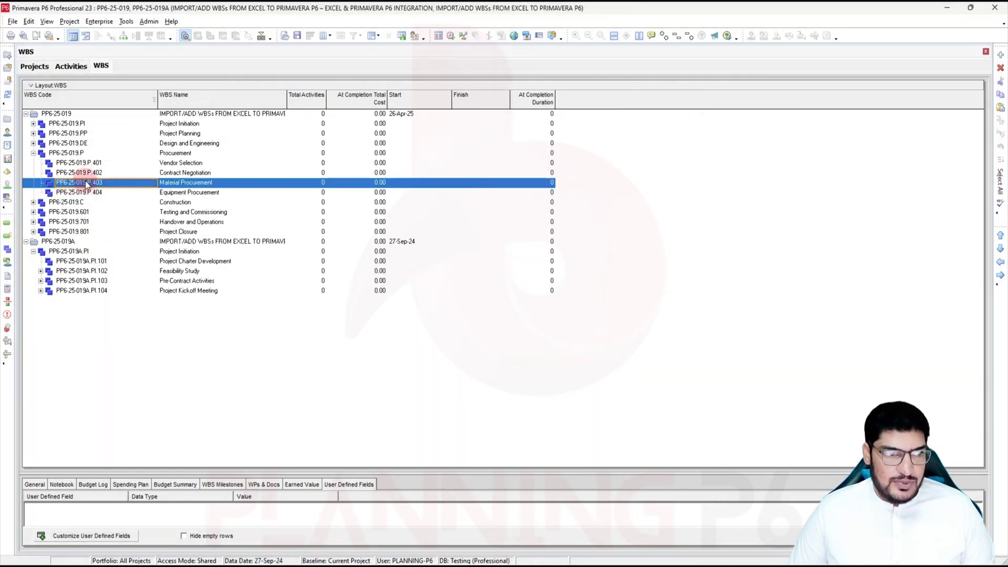
click(58, 241)
key(ctrl+c)
key(ctrl+v)
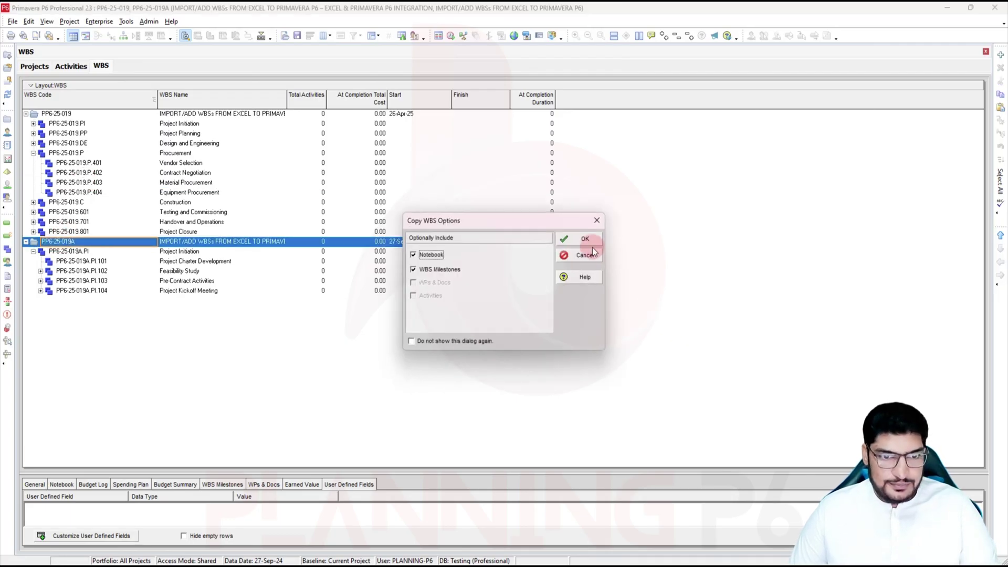
click(578, 240)
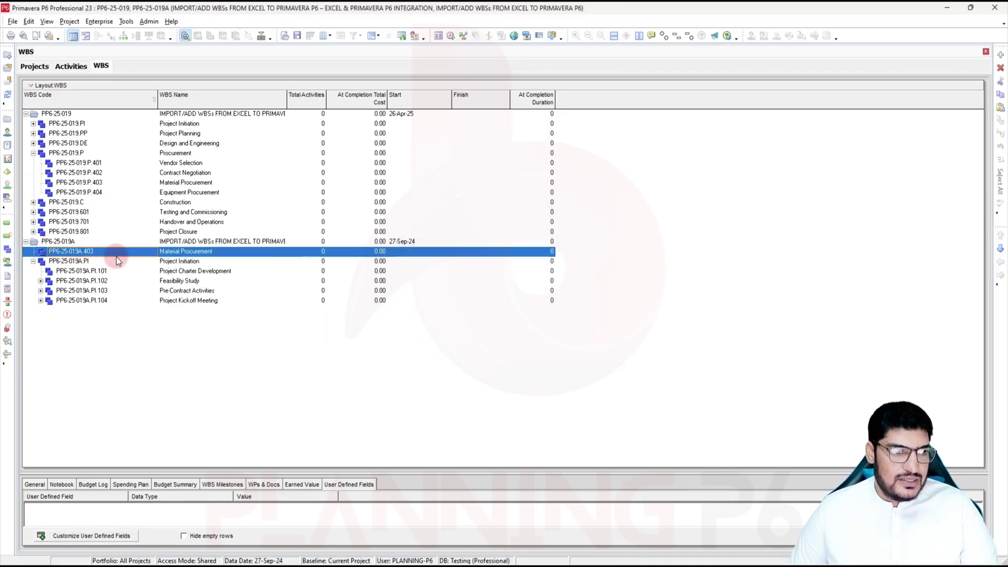
Move Material Procurement below the Project Initiation branch of PP6-25-019A and indent it two levels.
click(1001, 250)
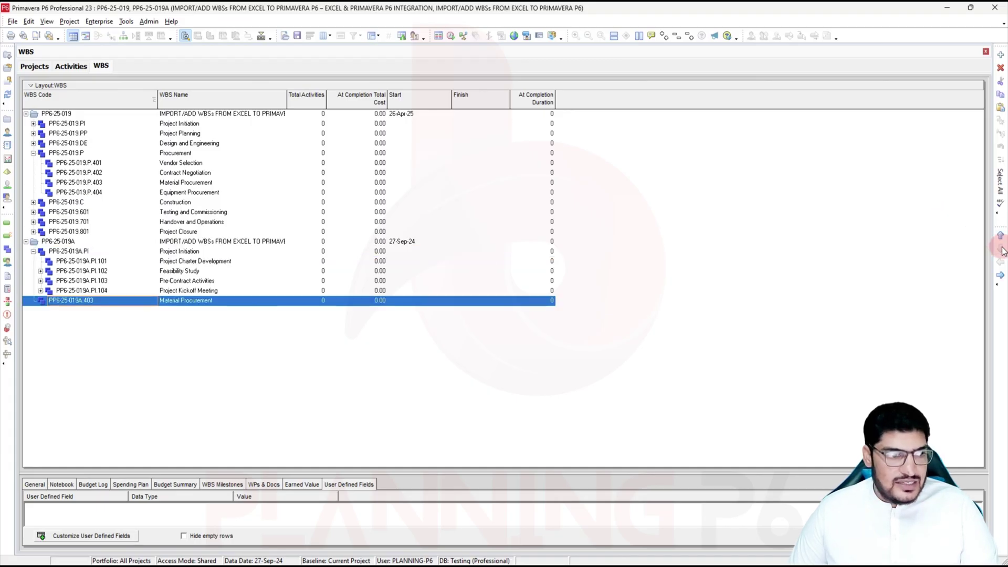
click(1001, 274)
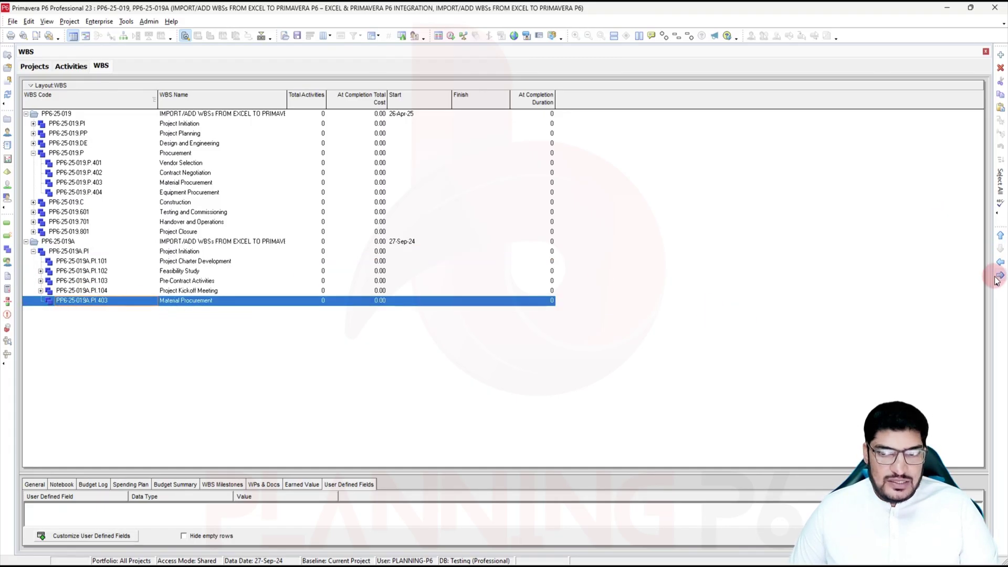
click(999, 275)
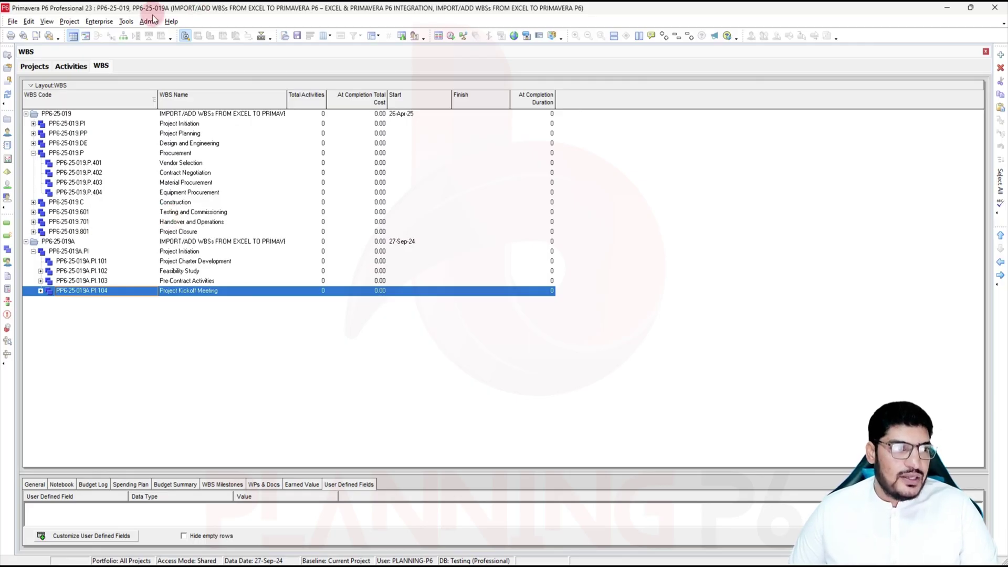
Check the copied WBS elements of the second project in the Activities view.
click(35, 67)
click(65, 67)
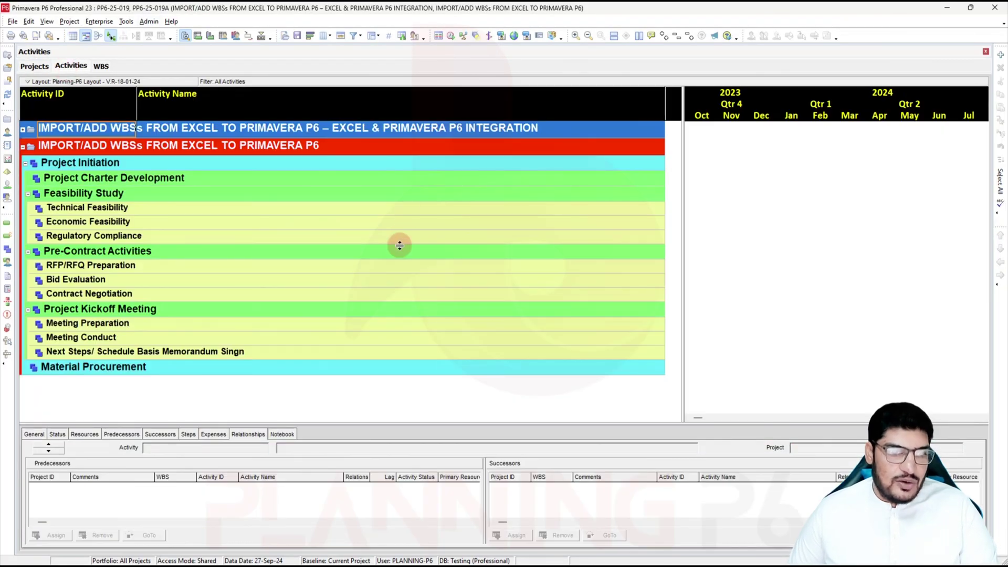
Switch to the WBS - FOR DATA CENTER PROJECT workbook in Excel and select the Fire Alarm System row's WBS ID, short code and parent WBS.
click(531, 540)
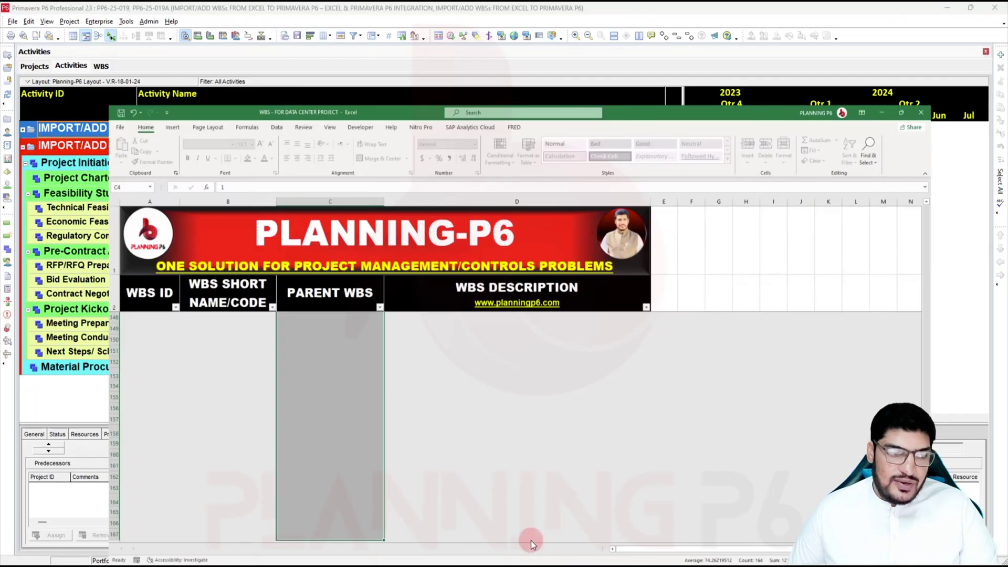
click(149, 293)
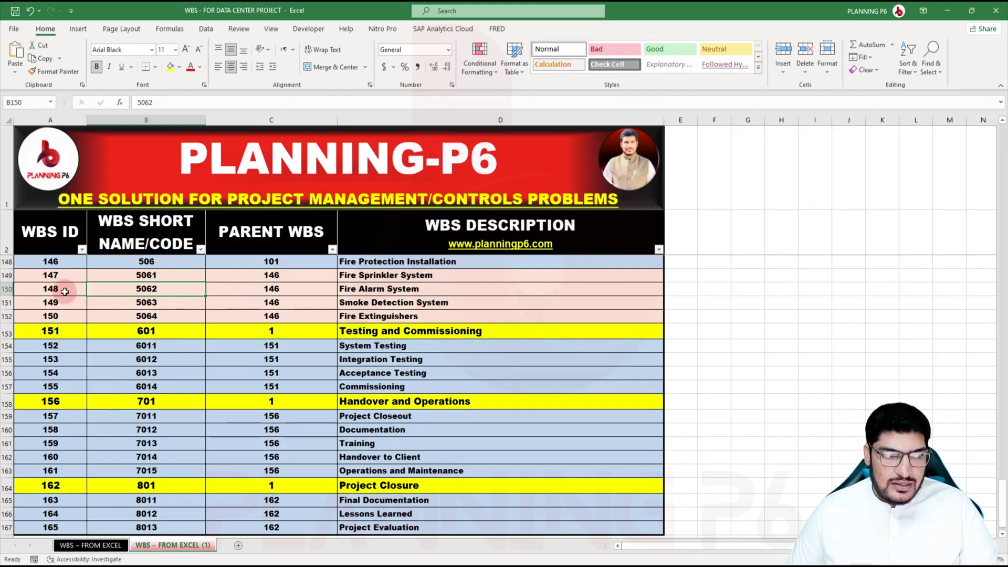
drag(63, 288, 270, 289)
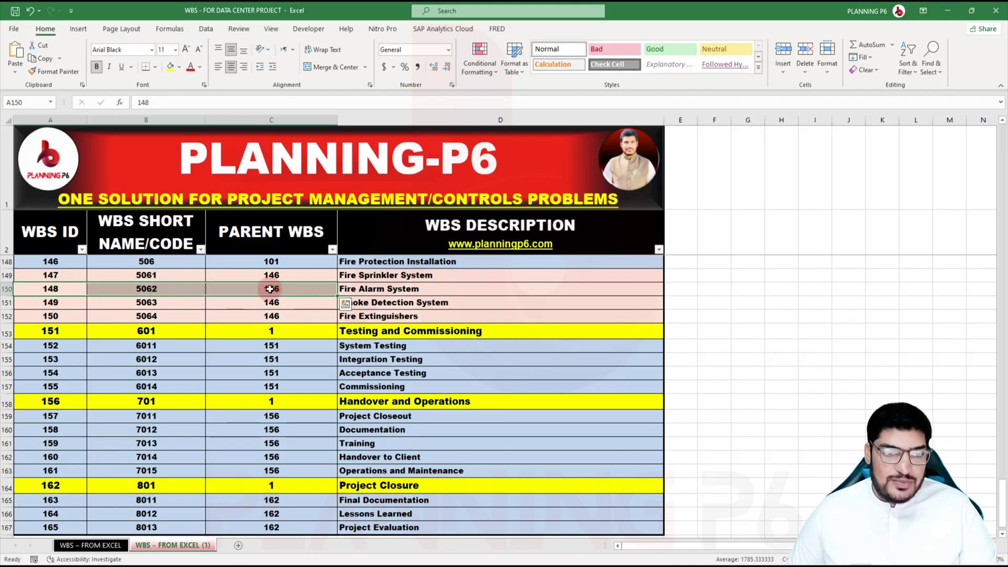